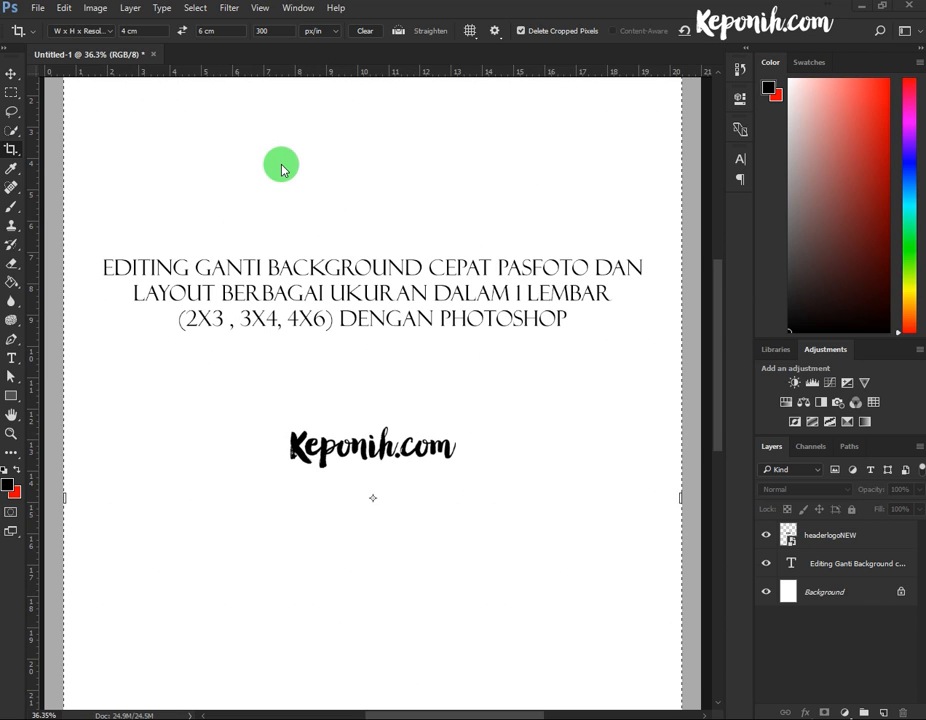
Open the portrait photo P1M from the Temp folder
click(39, 17)
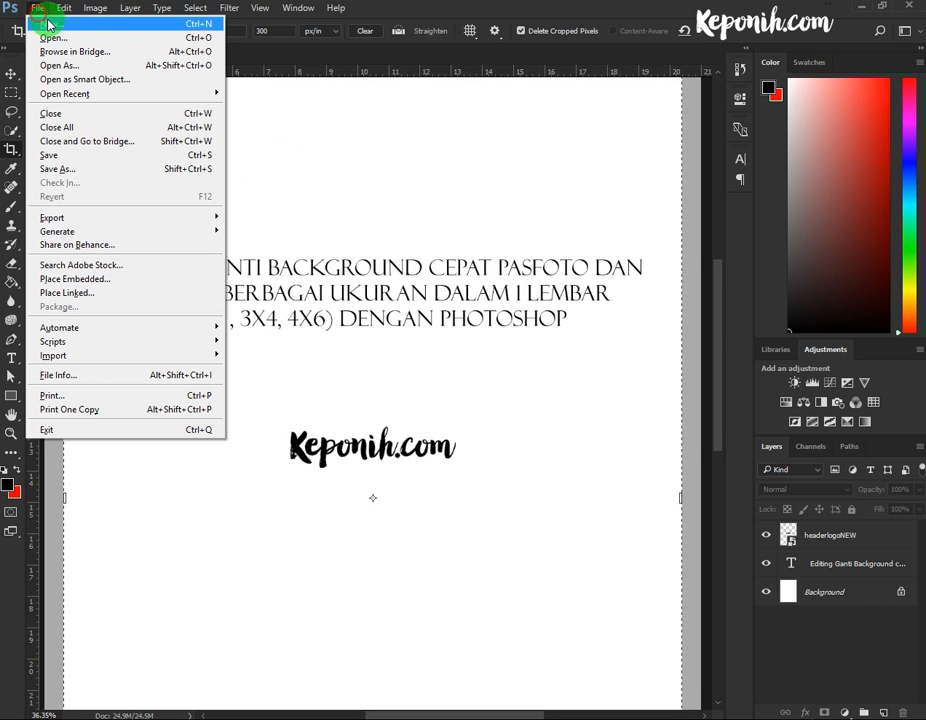
click(57, 34)
click(459, 170)
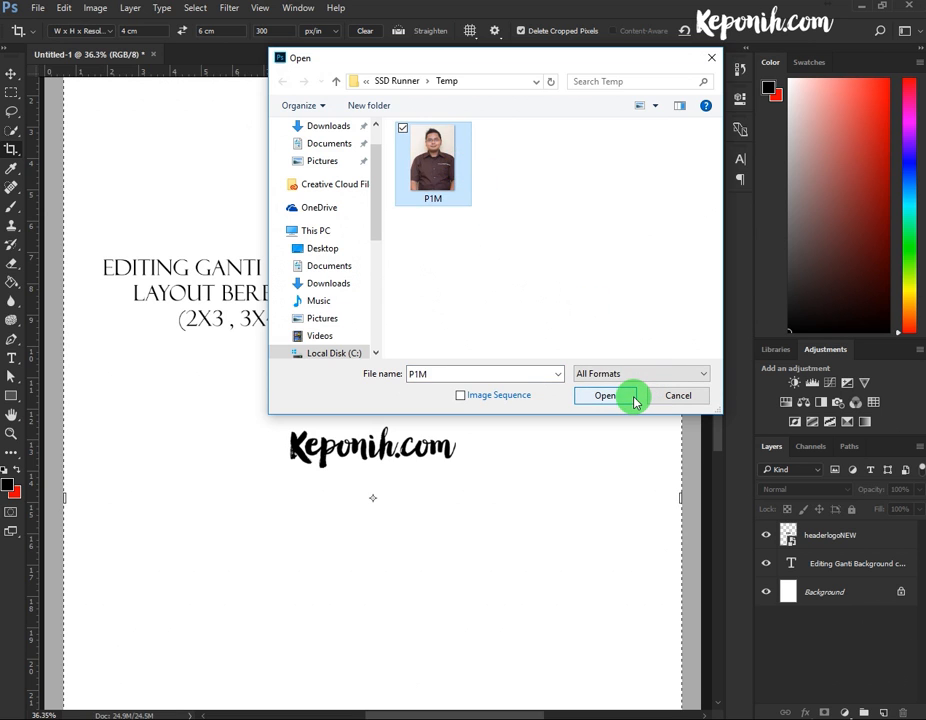
click(631, 396)
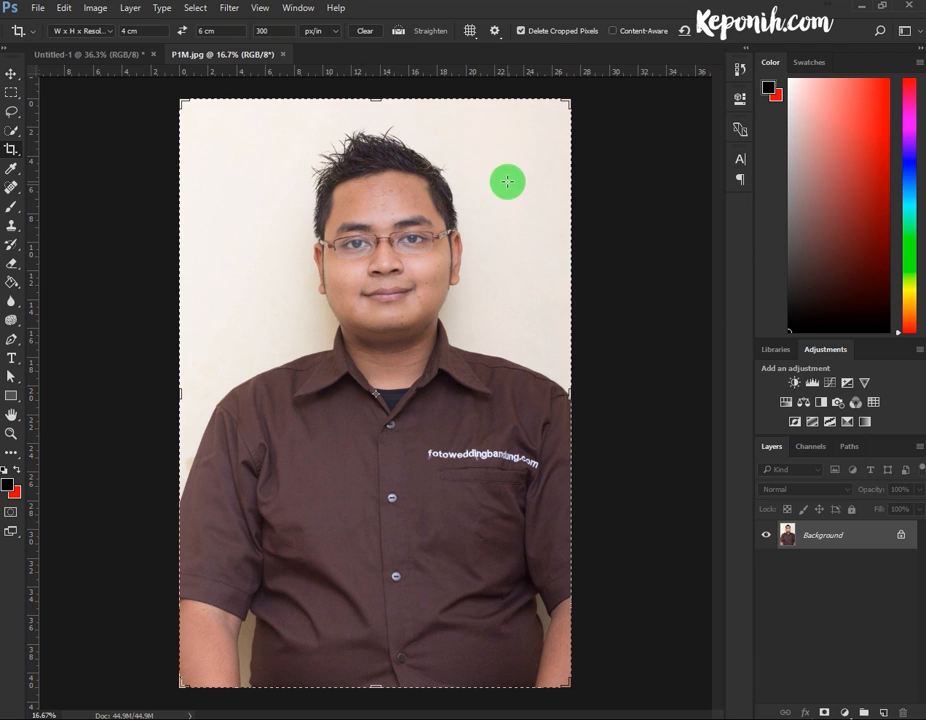
click(11, 130)
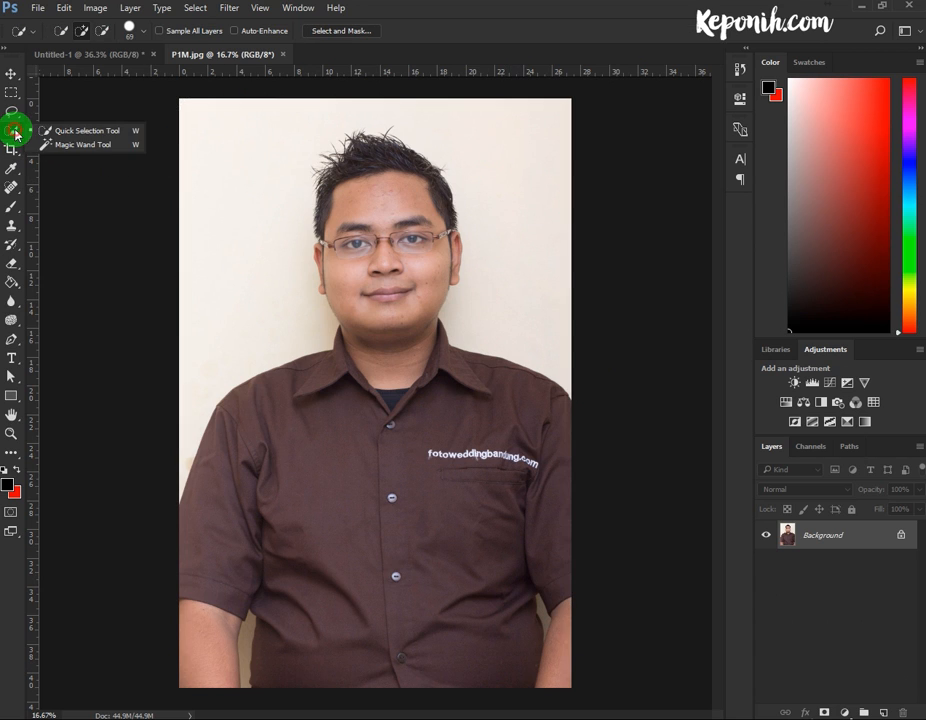
click(71, 131)
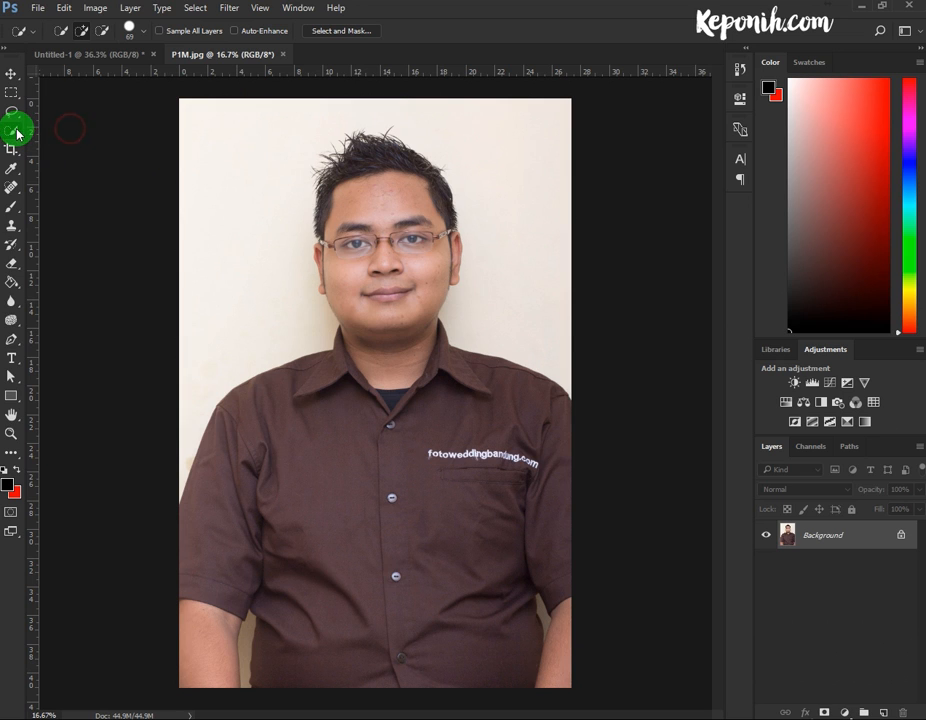
click(15, 131)
click(13, 117)
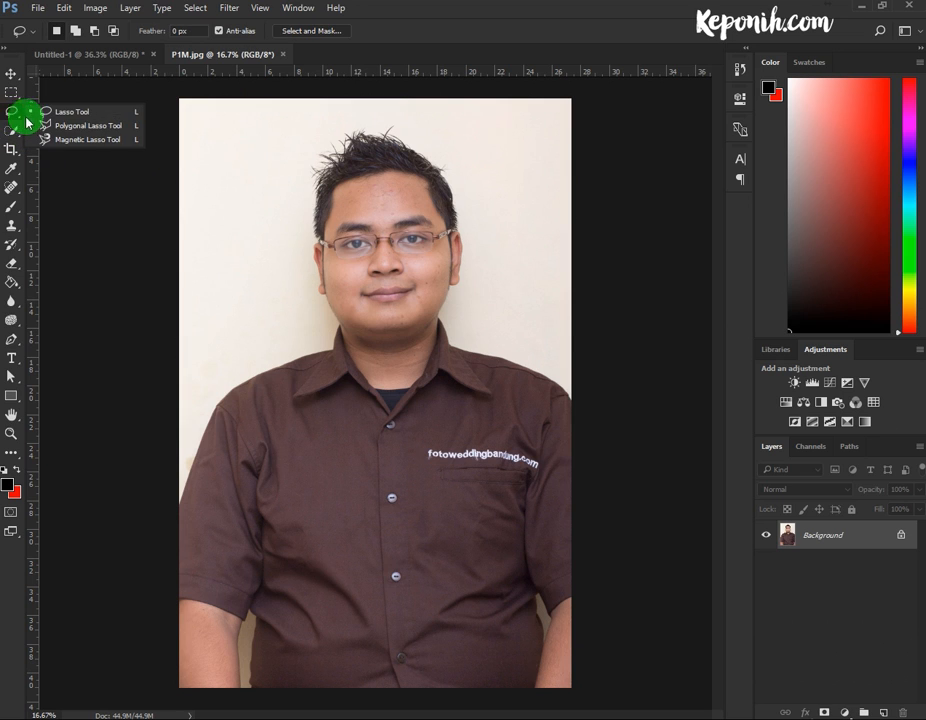
click(45, 111)
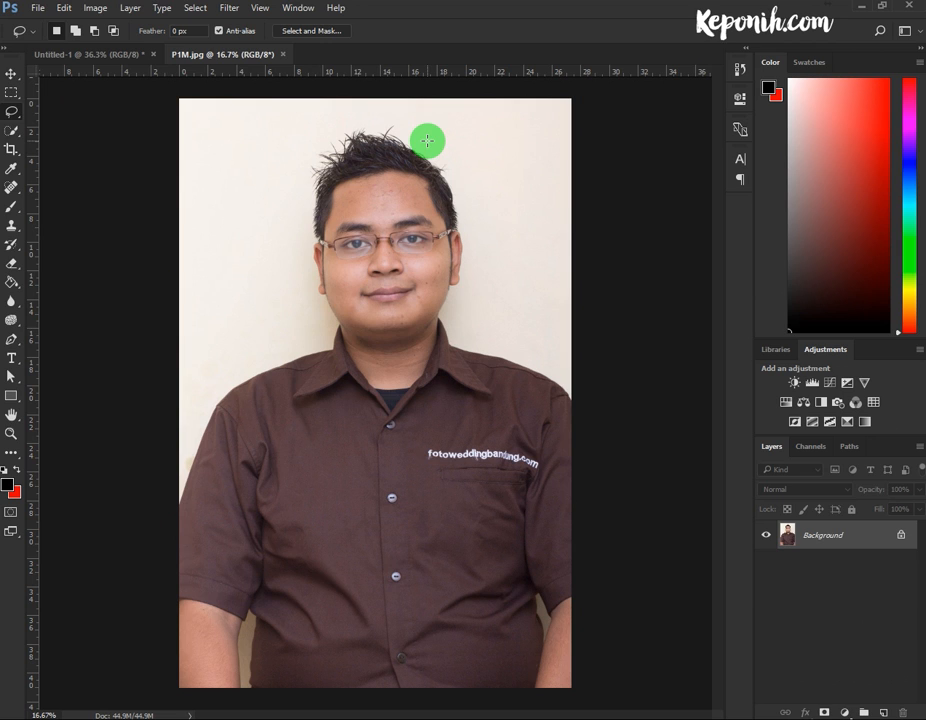
click(10, 130)
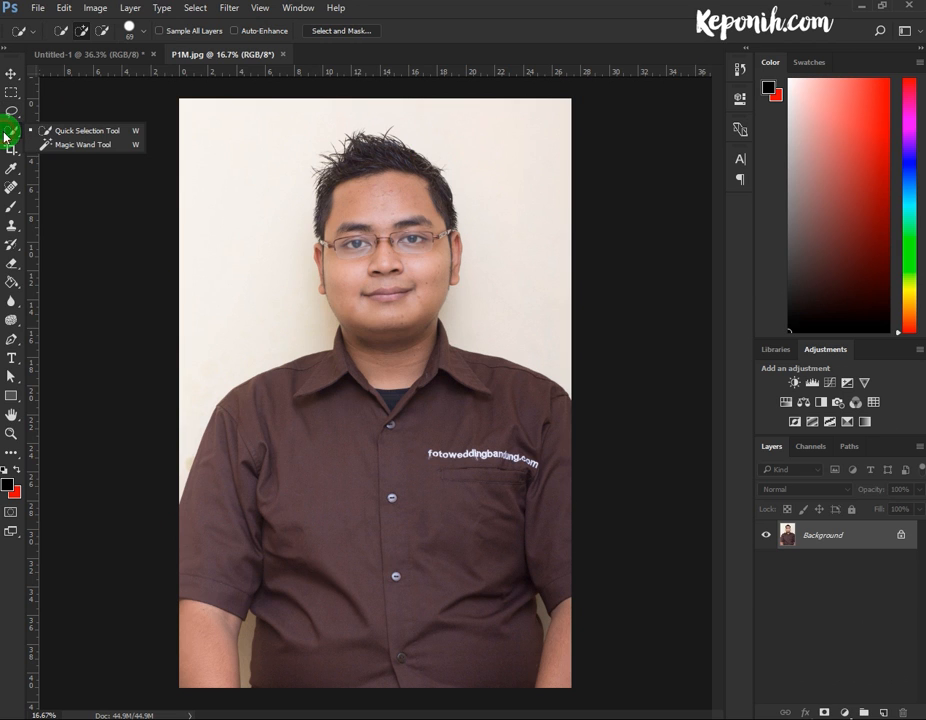
click(10, 112)
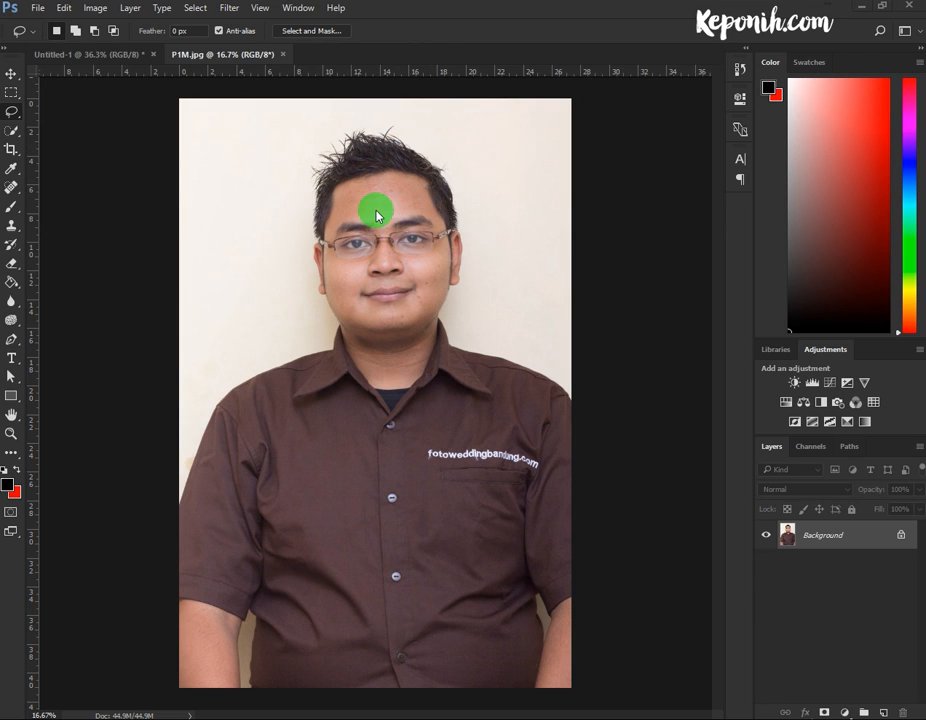
click(683, 219)
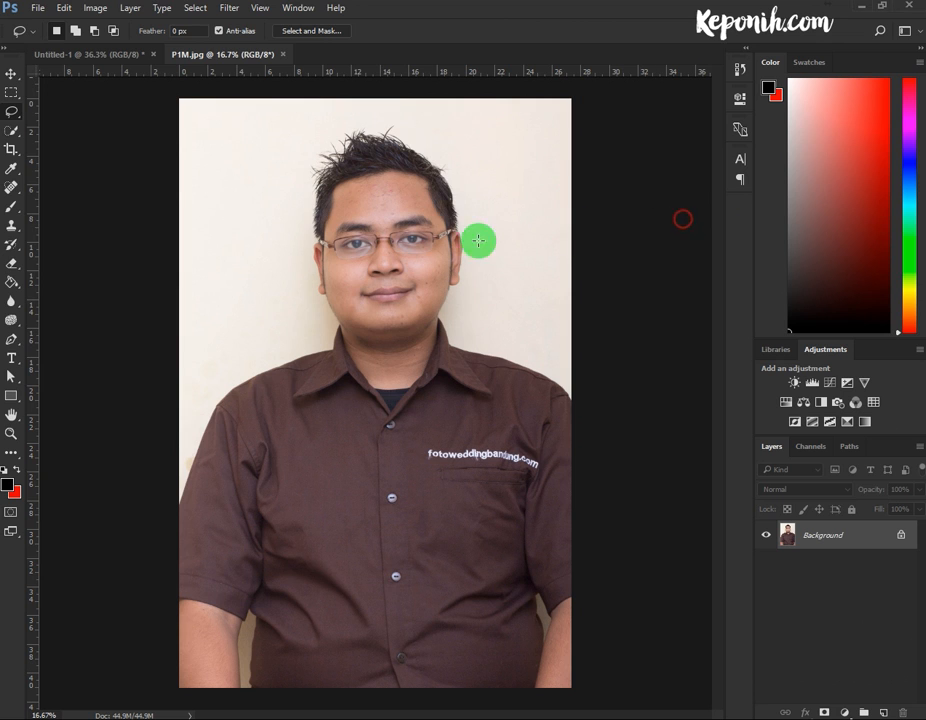
Add a Solid Color fill layer in red aa0000 to the portrait document
click(848, 713)
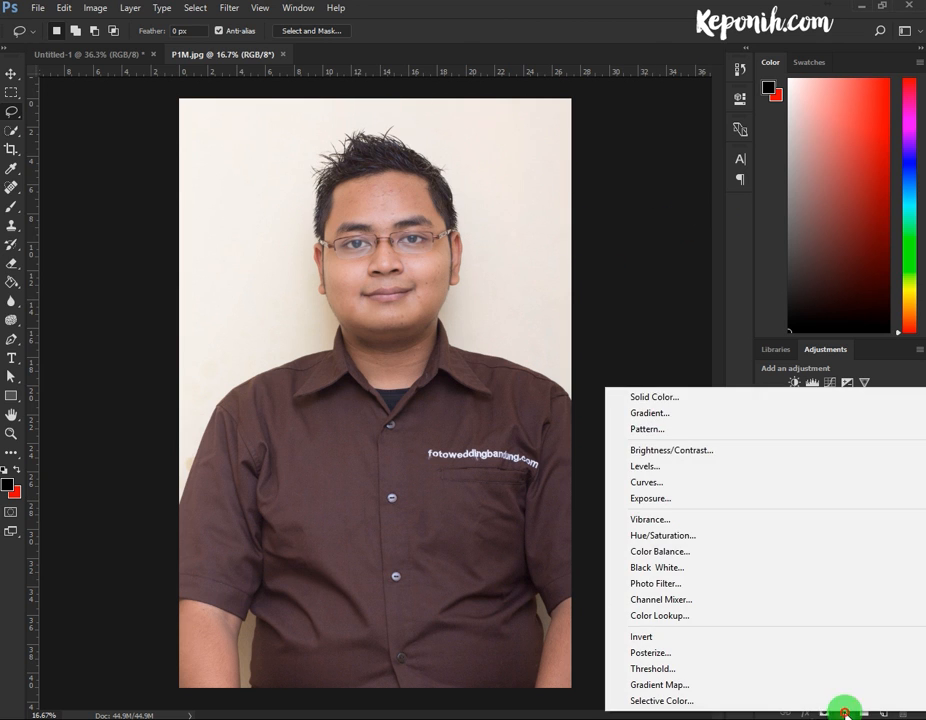
click(711, 401)
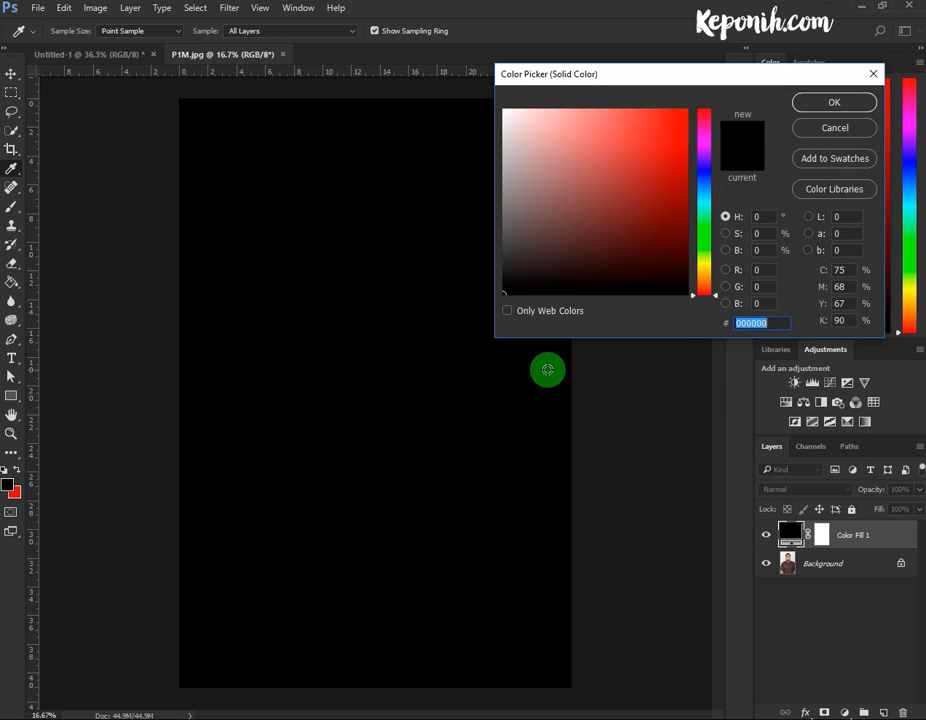
click(688, 171)
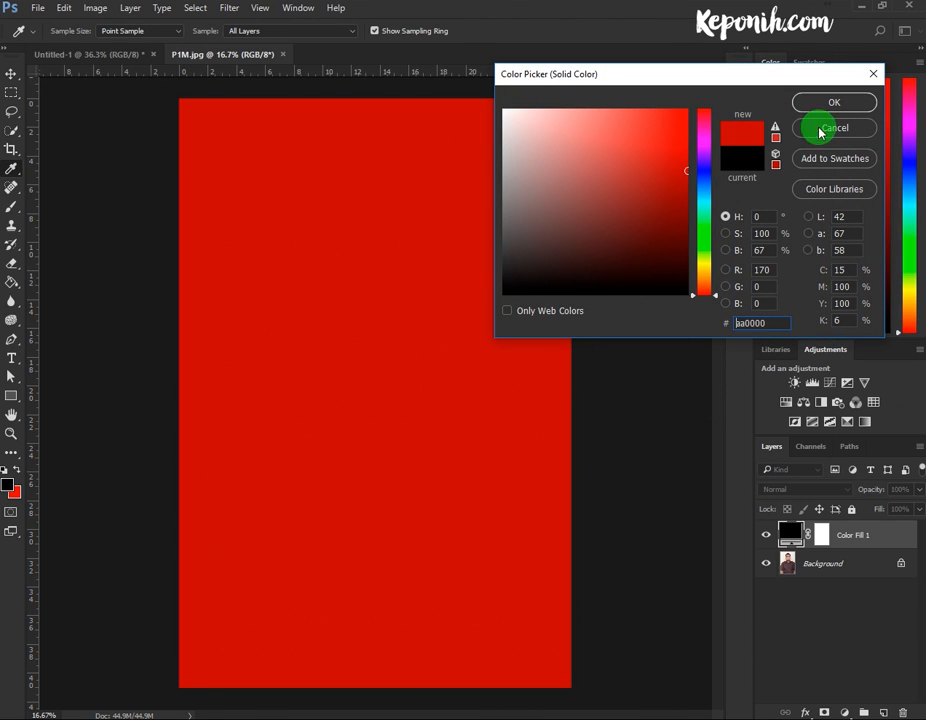
drag(812, 79, 765, 100)
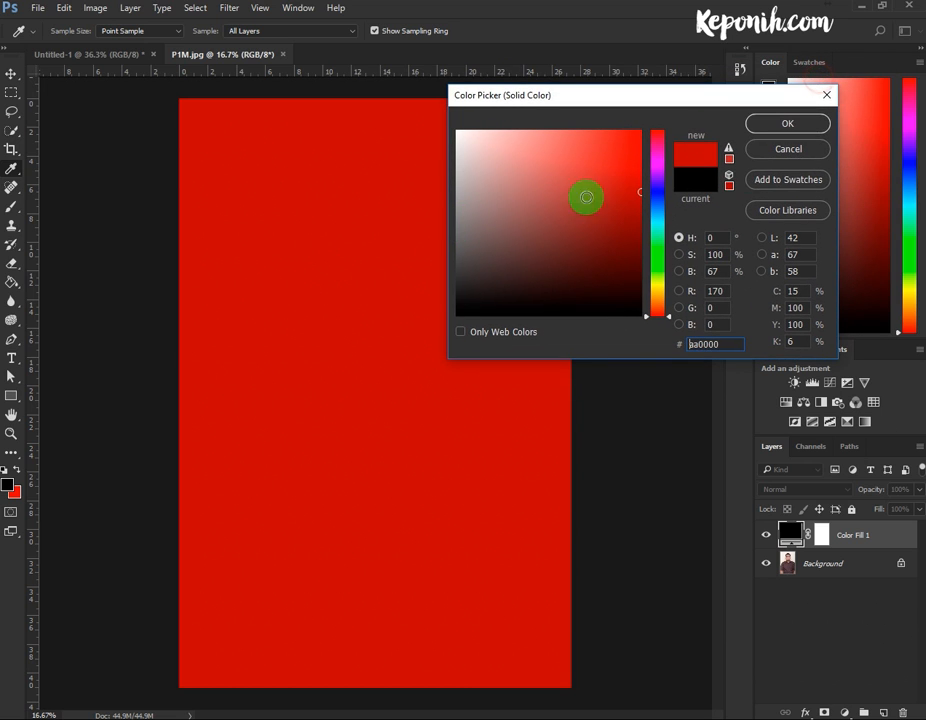
click(815, 124)
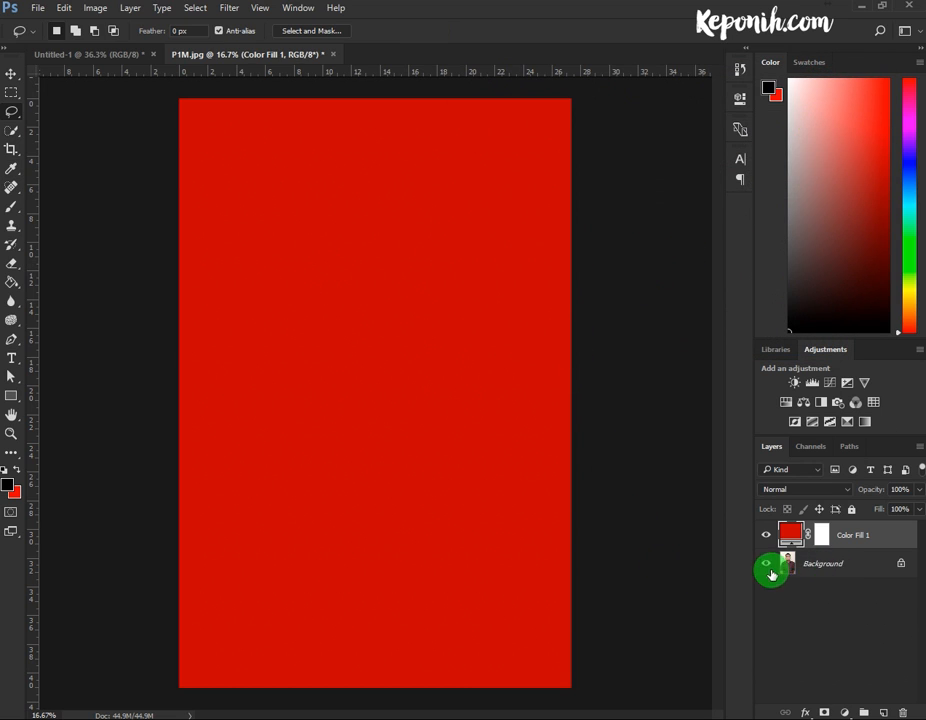
Convert the Background photo into a regular layer named Layer 0 and place it above the red fill layer
click(795, 543)
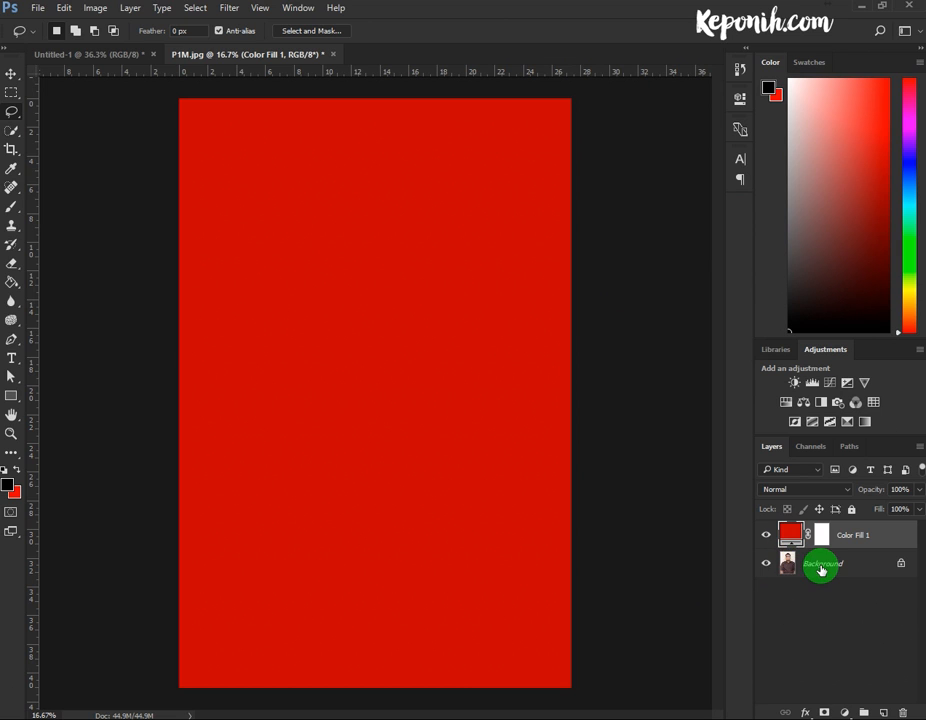
click(822, 566)
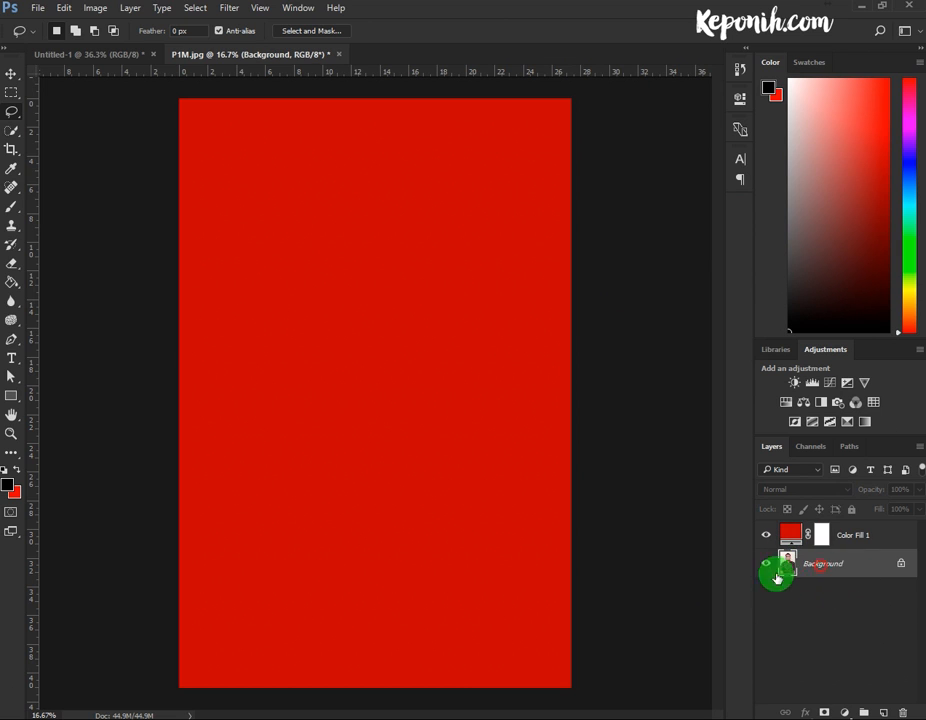
double_click(840, 568)
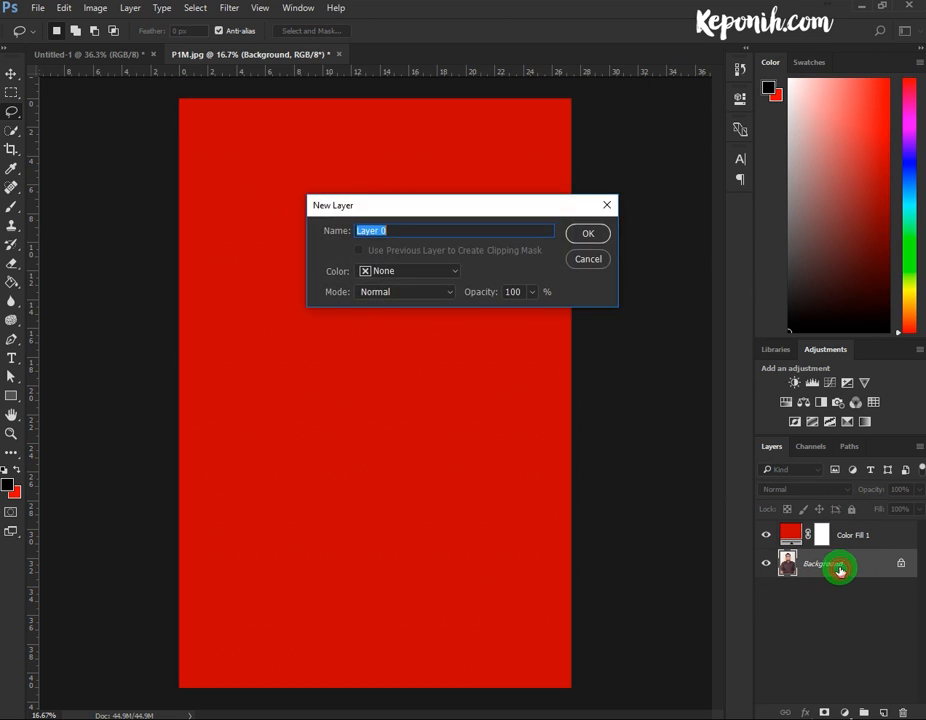
click(588, 238)
drag(830, 563, 833, 531)
click(867, 562)
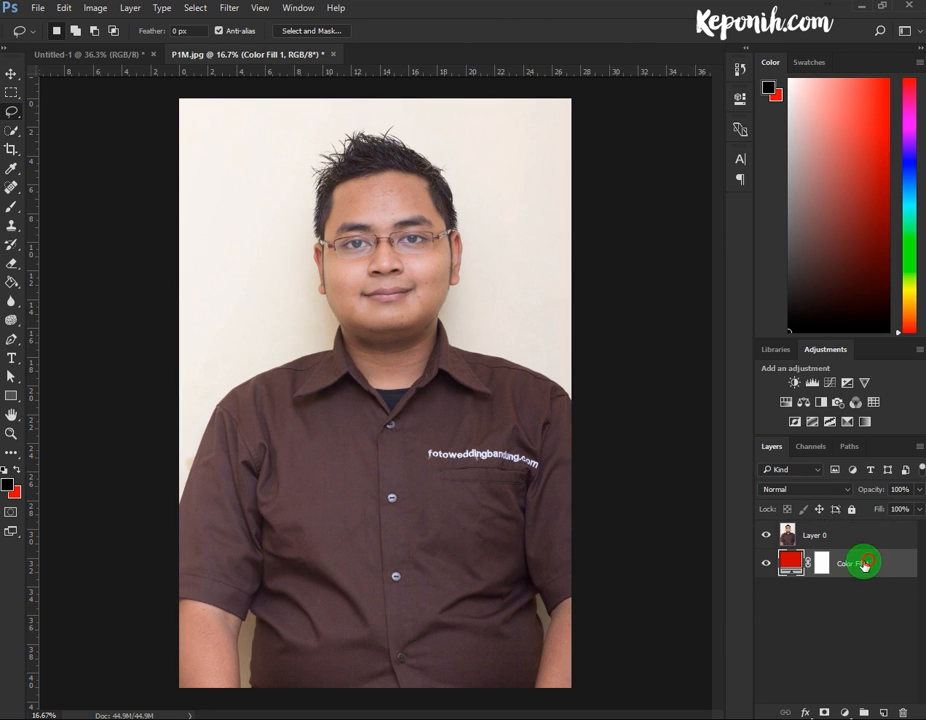
click(817, 540)
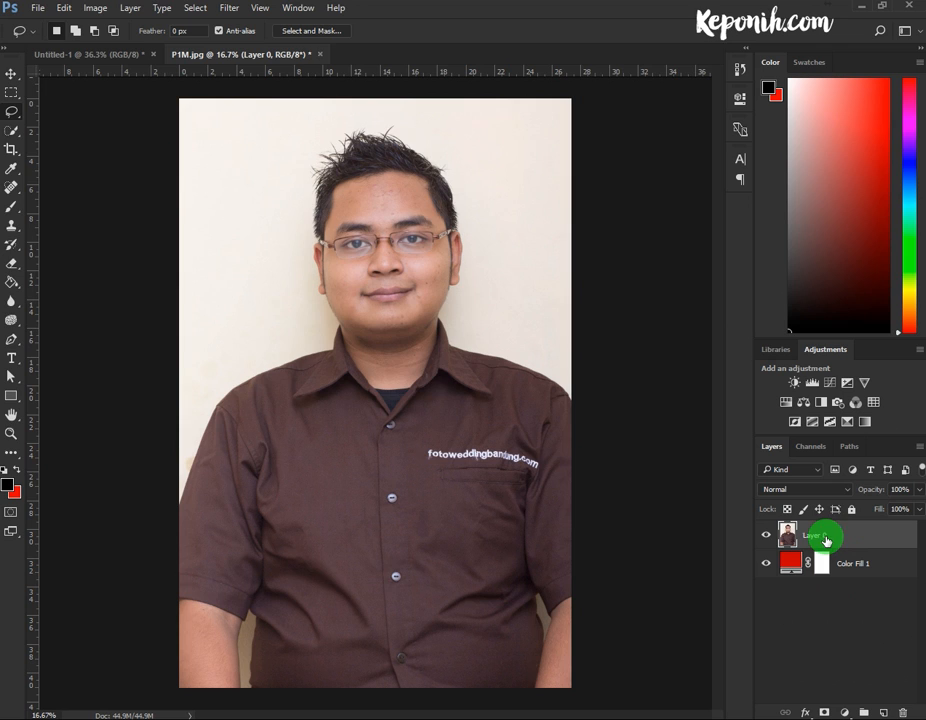
click(849, 567)
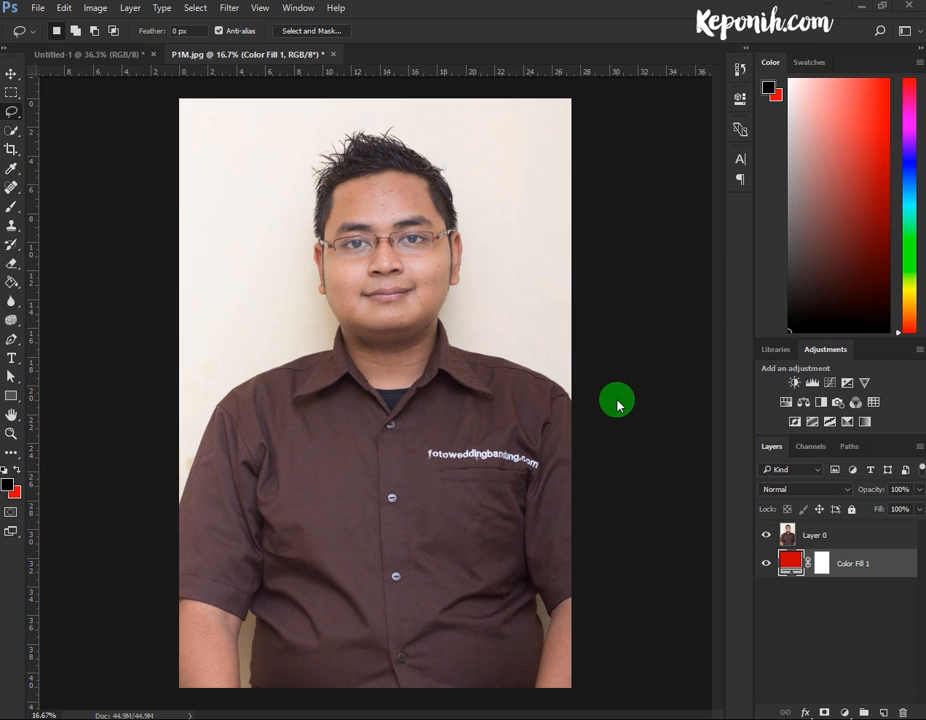
On the photo layer, select the light wall around the man using the Quick Selection tool with a 174 px brush
click(815, 540)
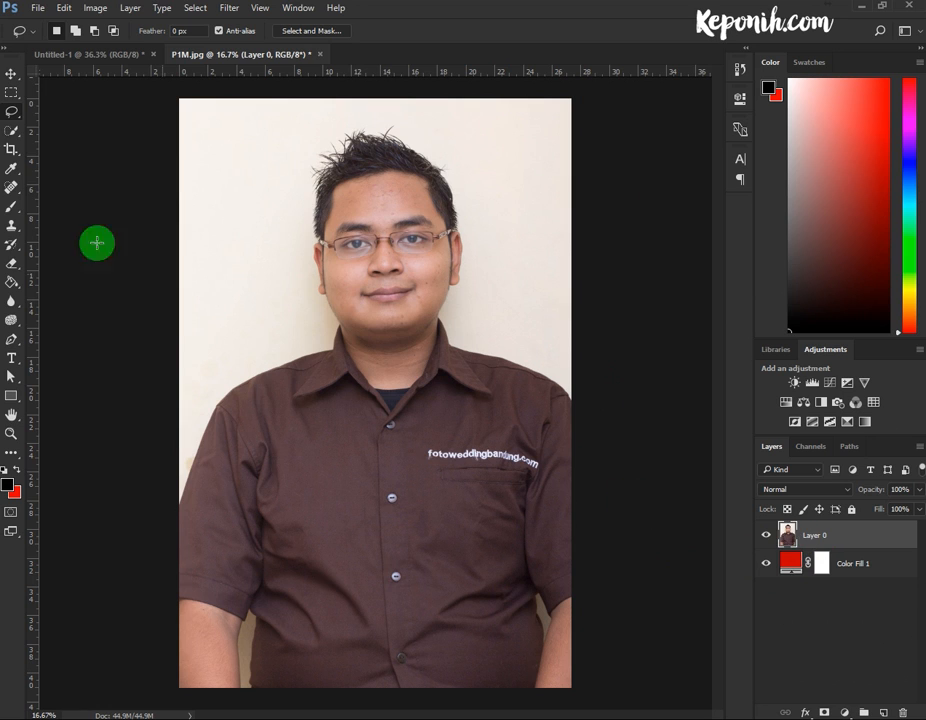
drag(11, 130, 78, 133)
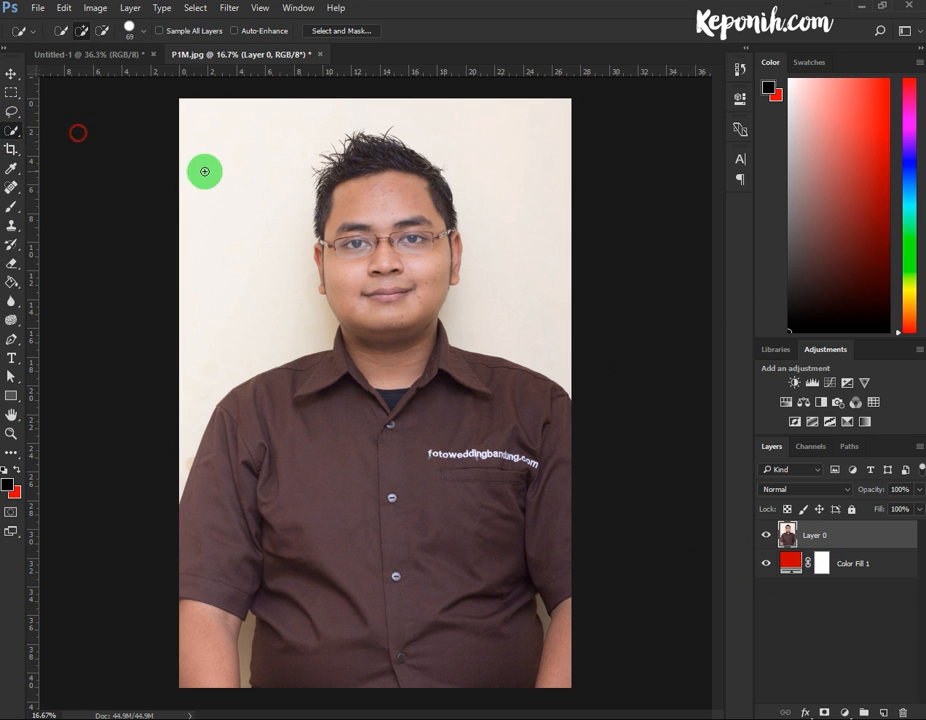
click(143, 32)
click(158, 72)
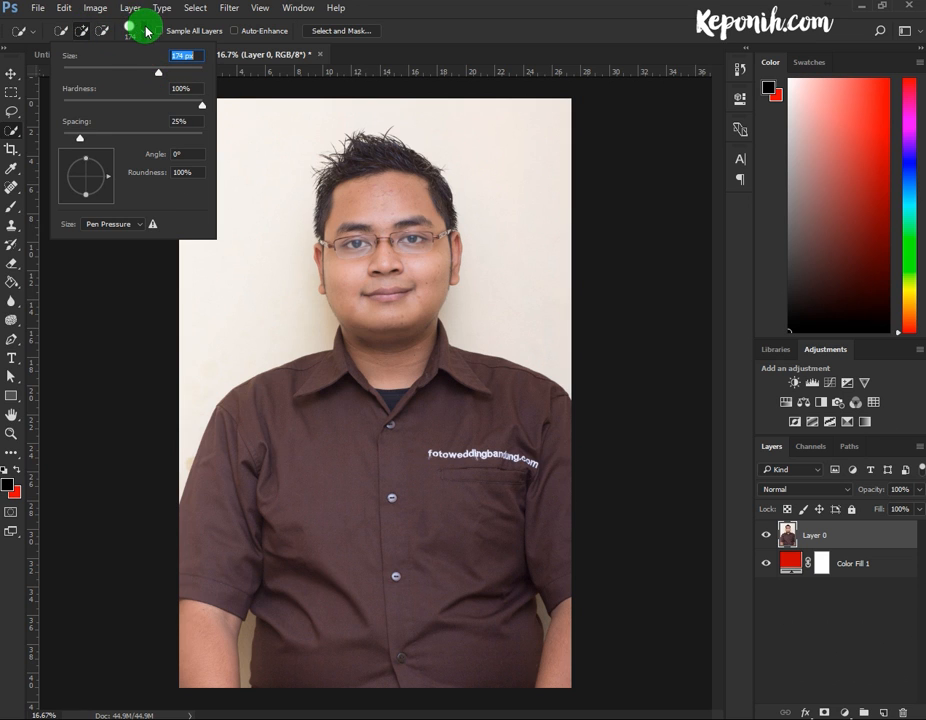
click(146, 32)
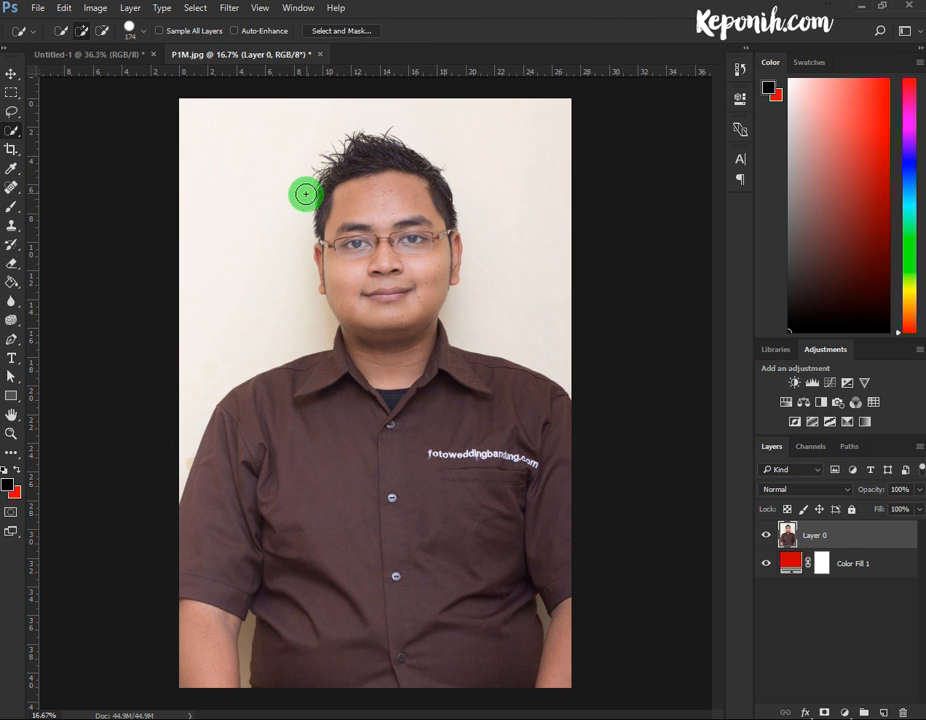
drag(237, 167, 241, 190)
click(242, 147)
click(480, 138)
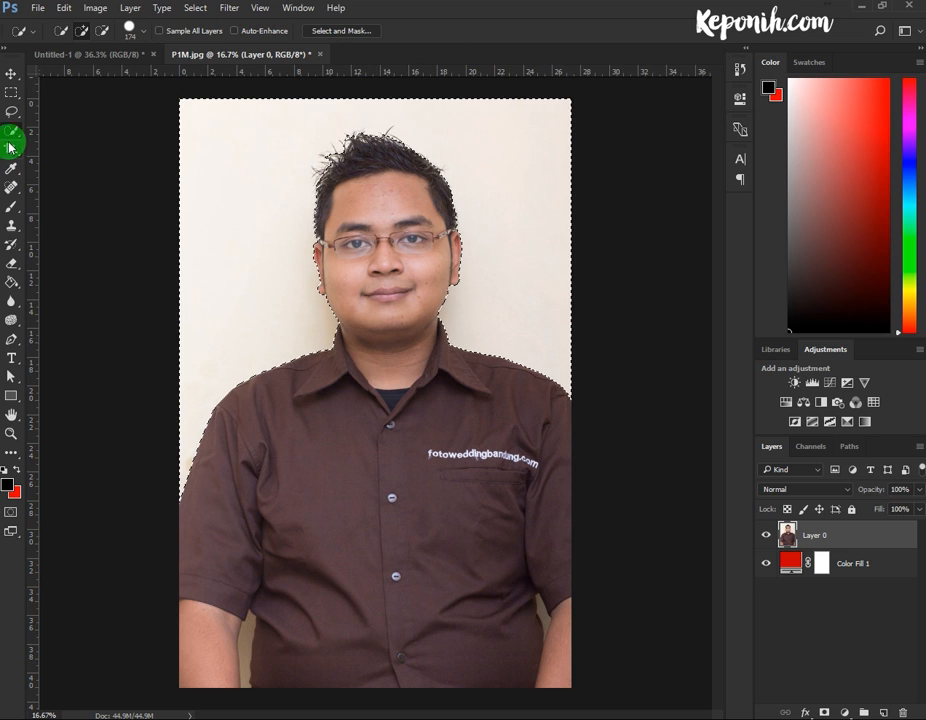
Reduce the selection brush to 63 px and add the wall gaps between both arms and the torso to the selection
click(145, 29)
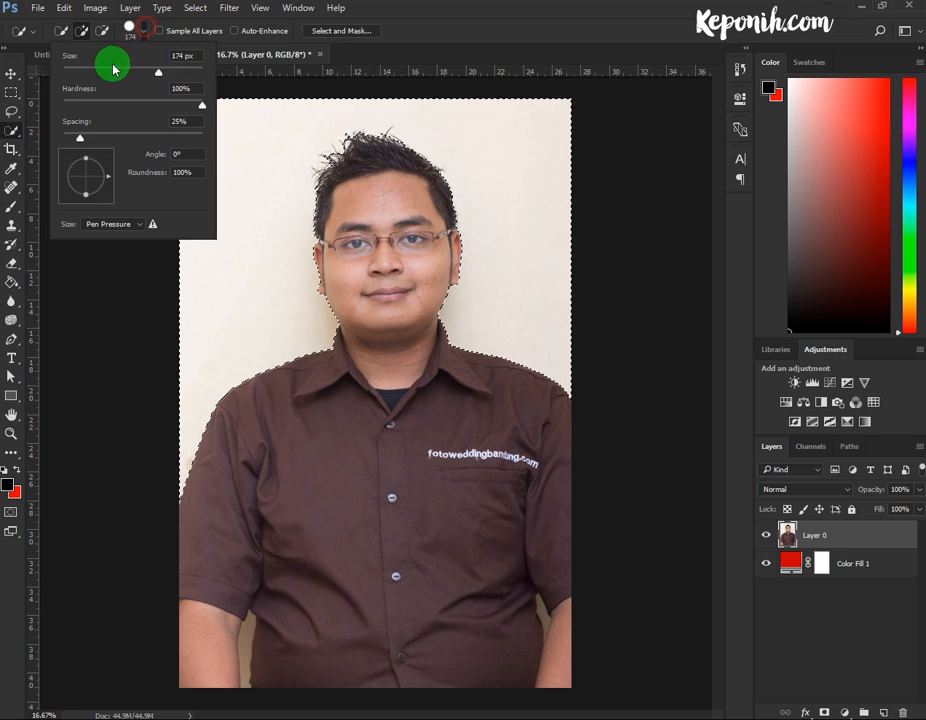
click(244, 648)
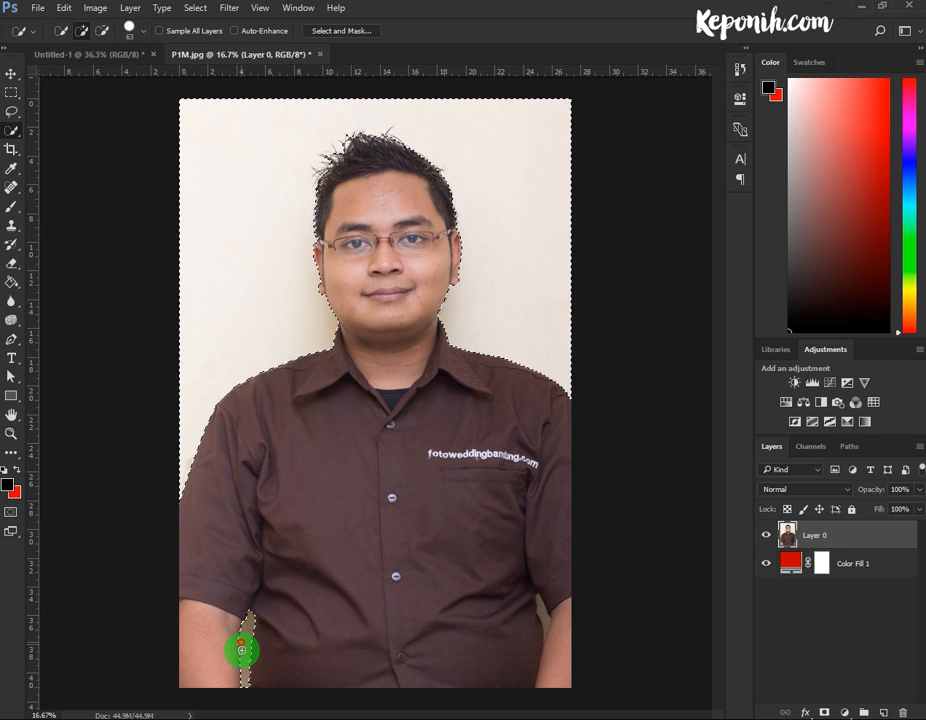
click(546, 632)
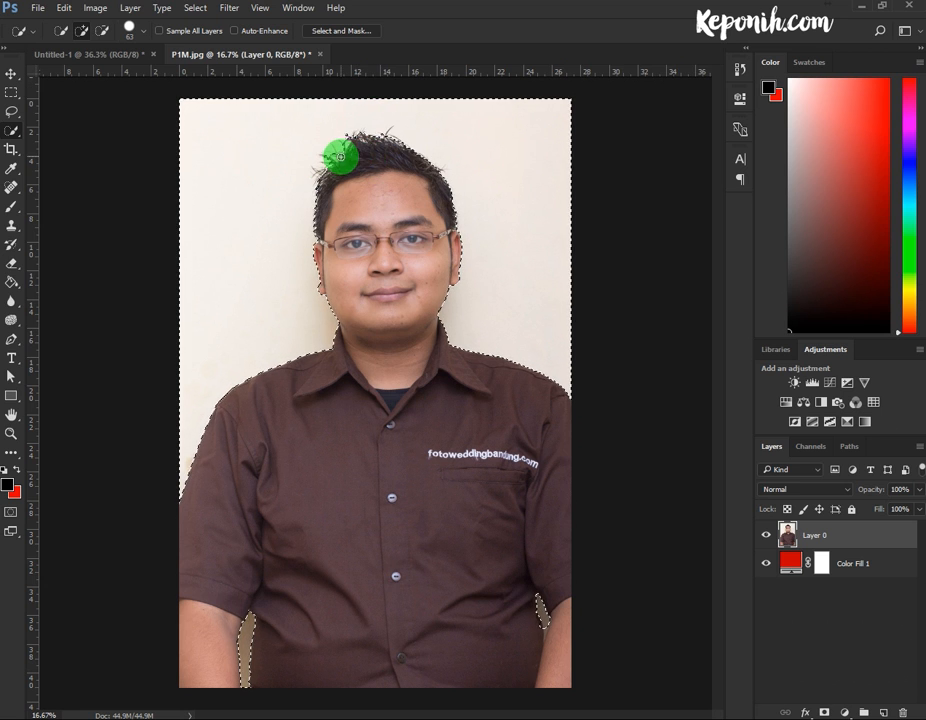
Invert the selection with the Rectangular Marquee tool active so that it covers the man instead of the wall
click(12, 93)
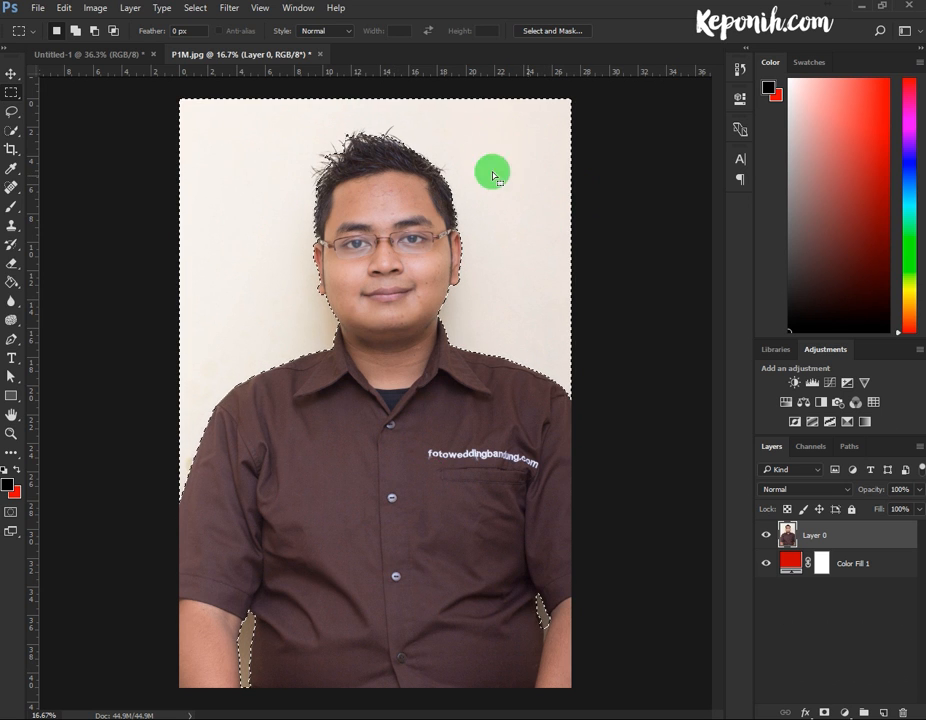
right_click(258, 199)
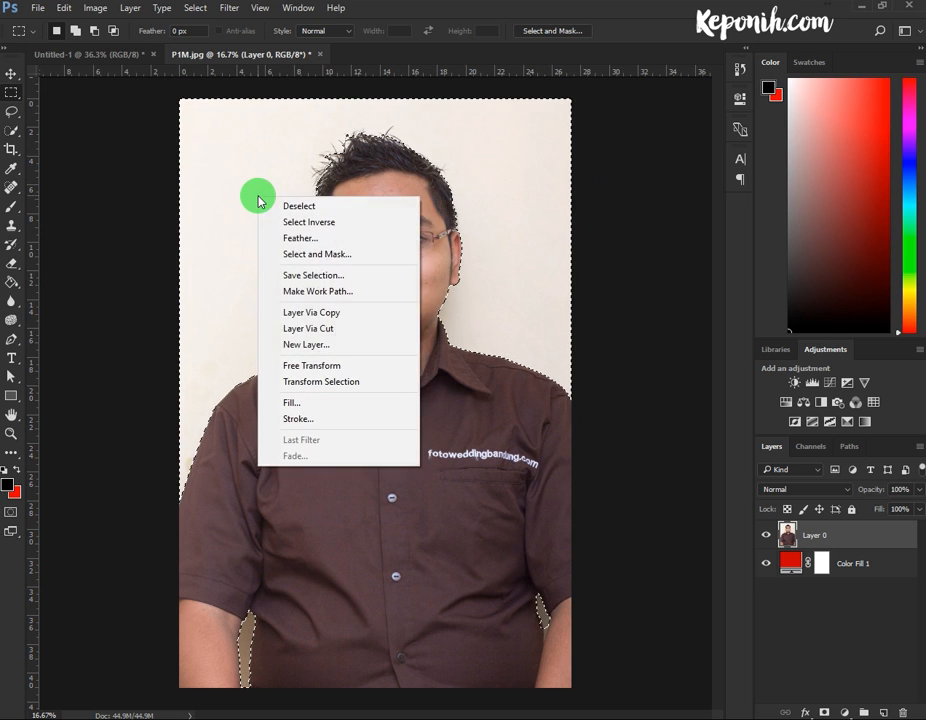
click(320, 225)
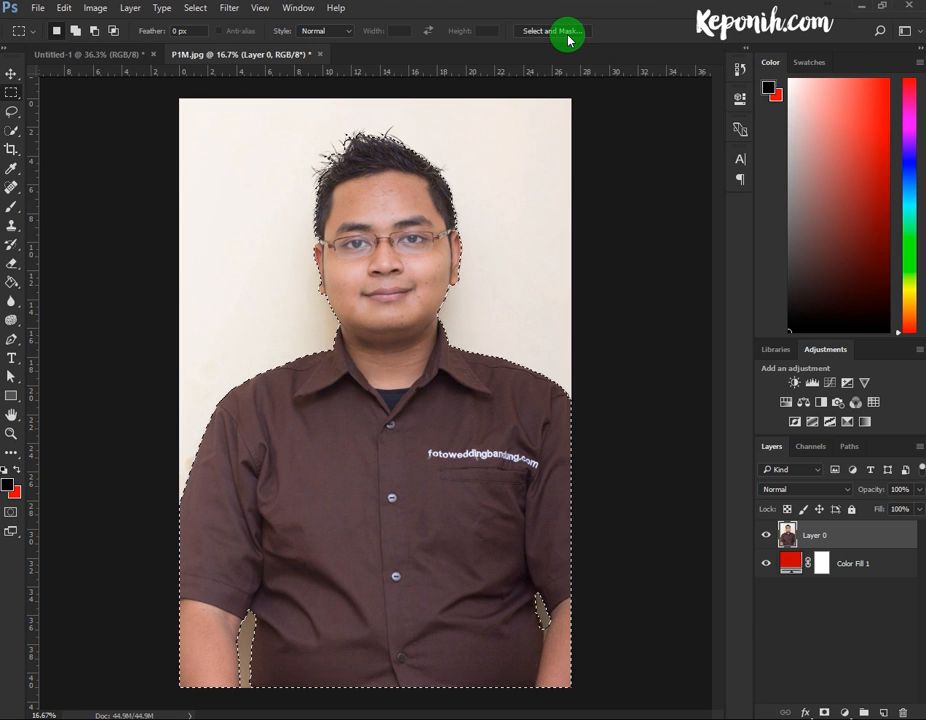
Check the installed release in the About Photoshop CC information and close it
click(259, 10)
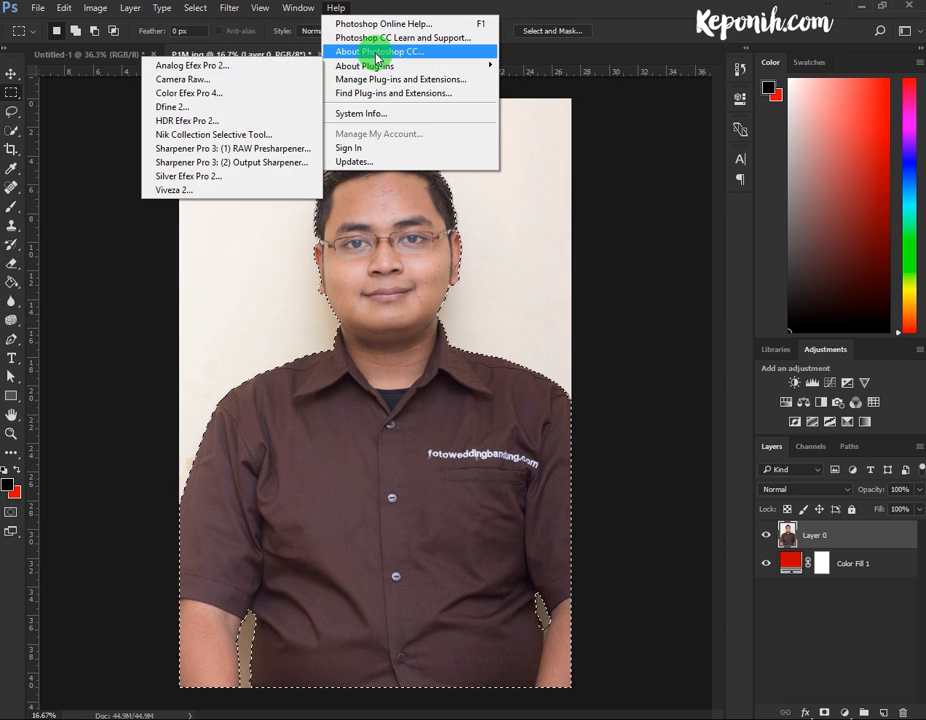
click(377, 52)
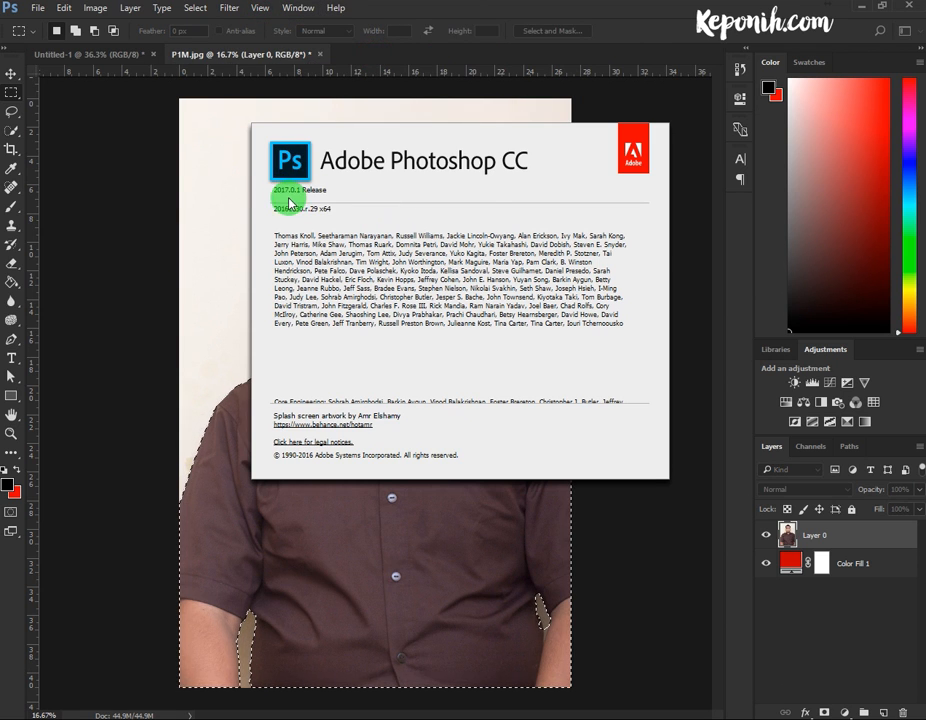
click(568, 37)
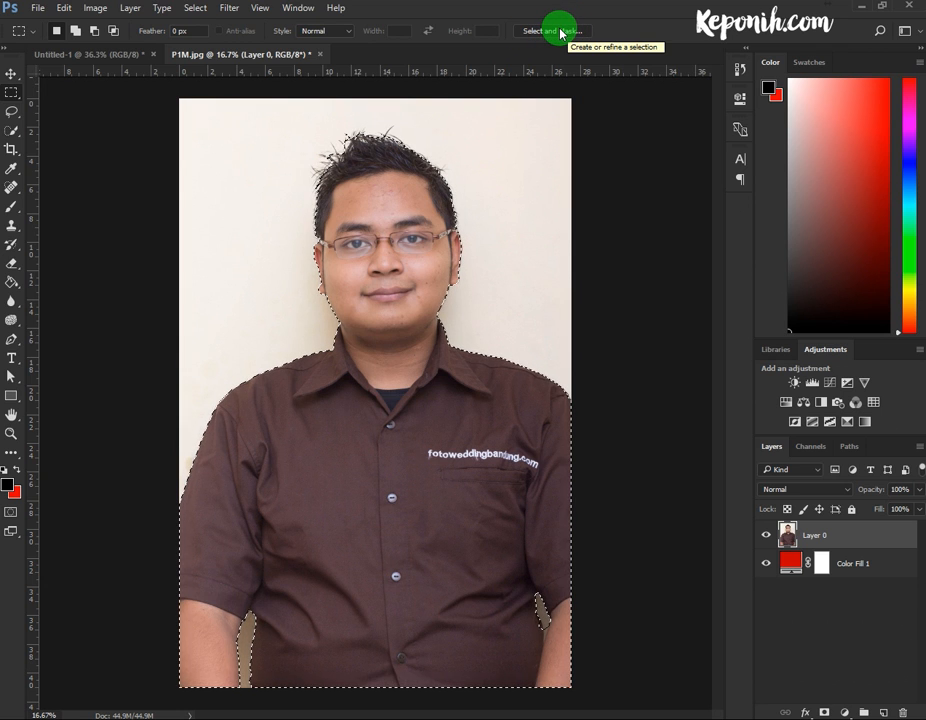
Refine the man's selection edges with Decontaminate Colors and a +3% edge shift, outputting to a new layer with a layer mask
click(551, 31)
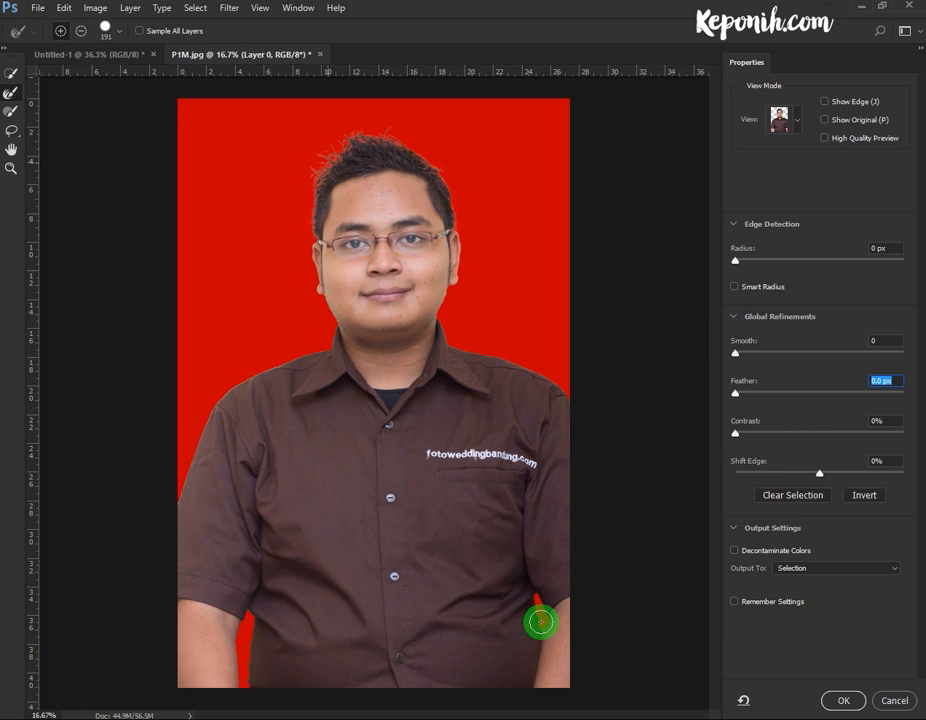
click(546, 618)
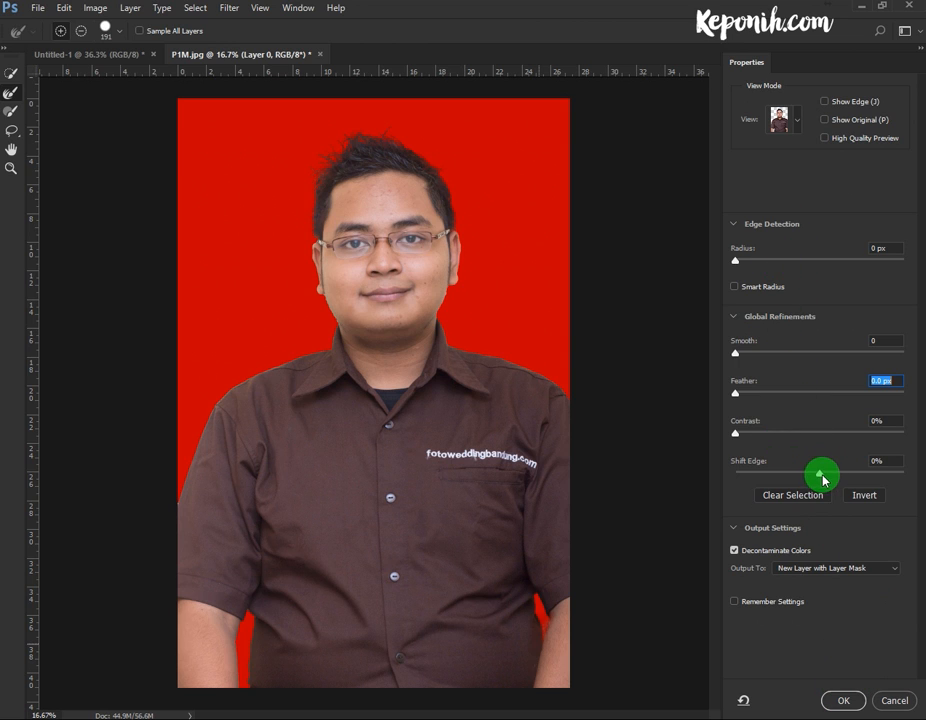
drag(824, 481, 785, 476)
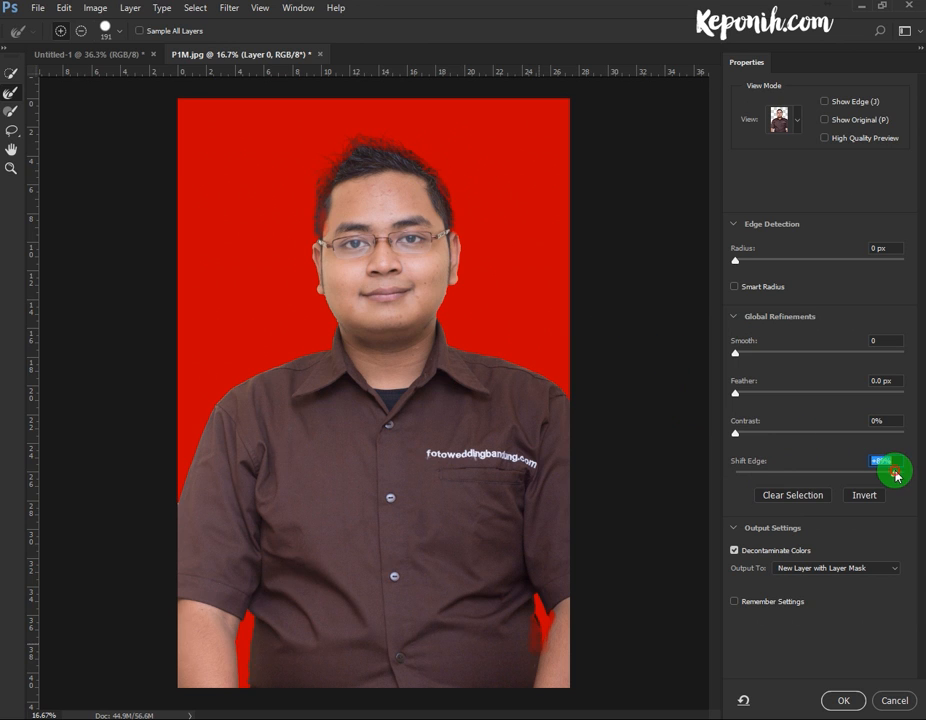
click(434, 162)
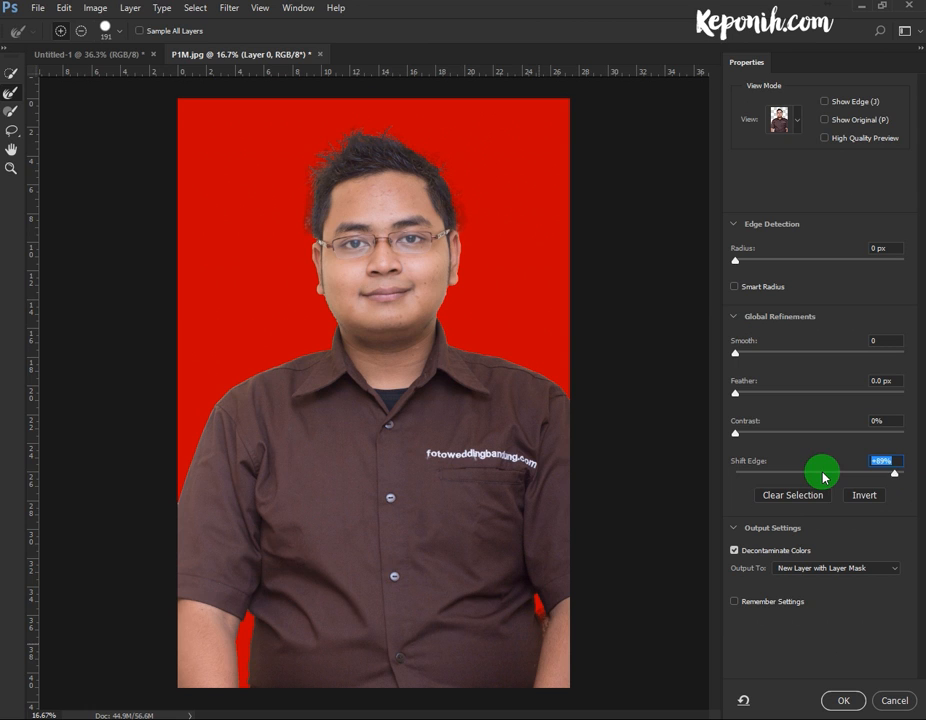
drag(824, 478, 863, 474)
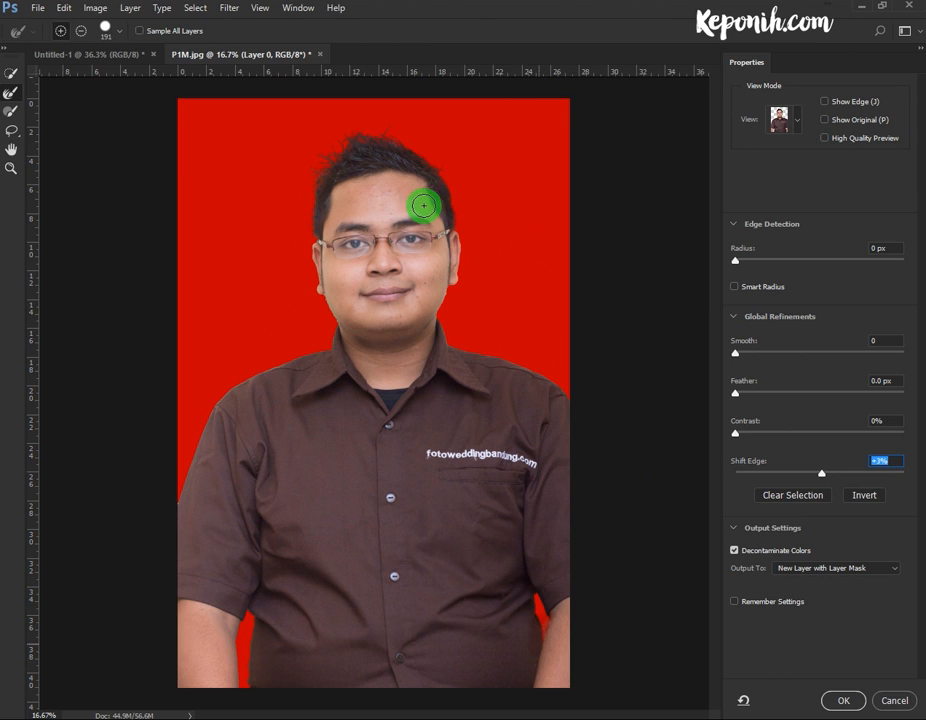
click(846, 701)
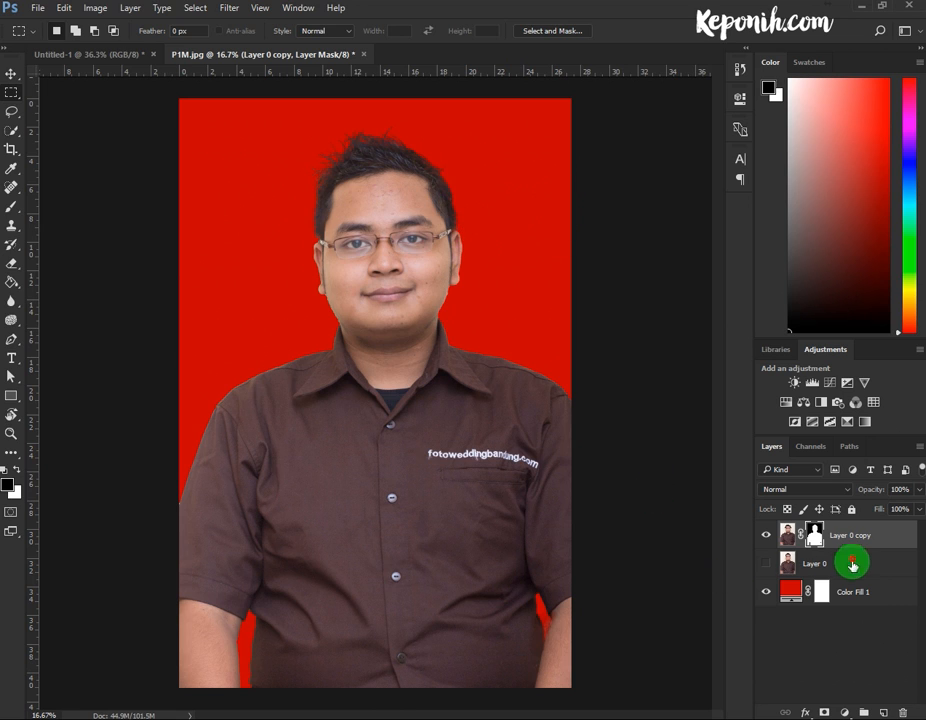
Delete the hidden original photo layer, Layer 0, keeping the masked copy above the red fill
click(766, 563)
click(766, 563)
drag(816, 567, 903, 710)
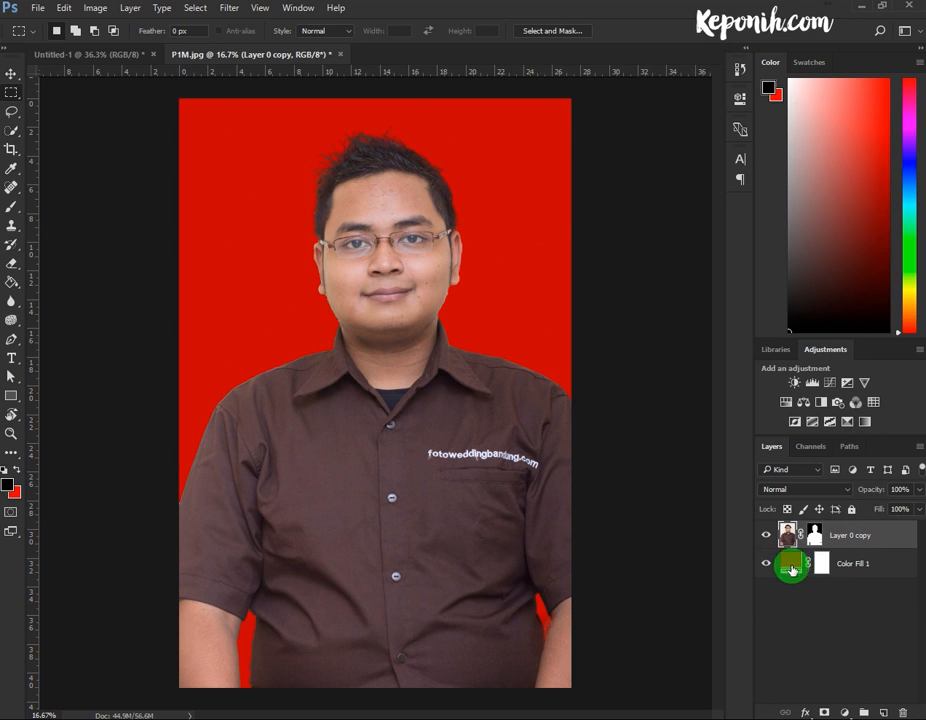
Change the Color Fill 1 background to the darker red 8f0202
double_click(796, 566)
drag(668, 186, 667, 280)
drag(654, 100, 734, 136)
drag(734, 200, 737, 352)
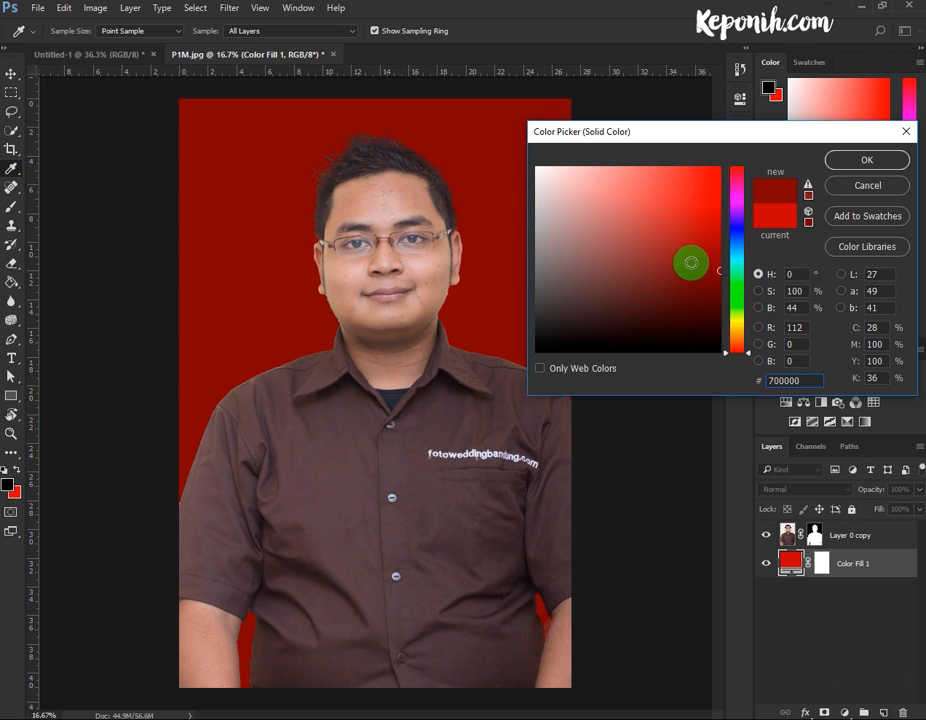
drag(711, 258, 717, 246)
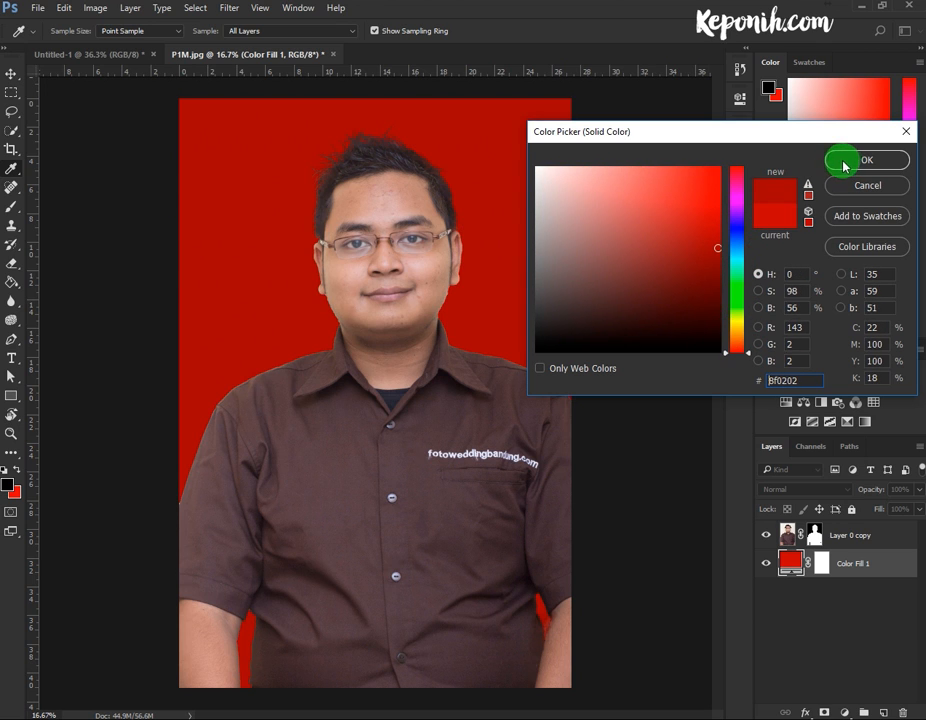
click(868, 161)
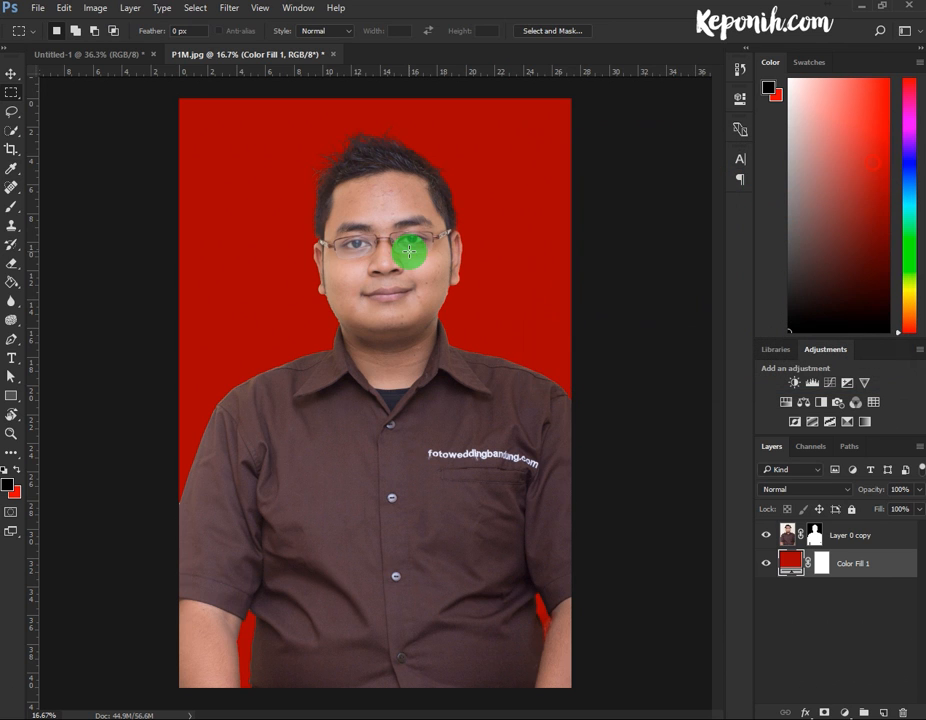
Create a new white A4 document, 210 x 297 mm, at 300 pixels/inch in RGB Color
click(124, 55)
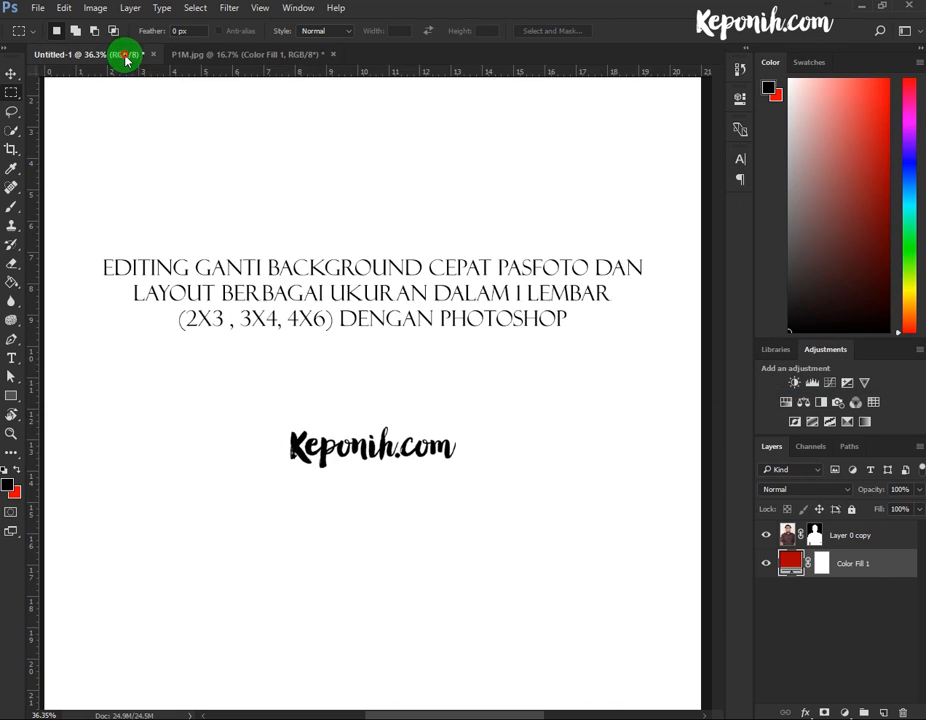
click(269, 56)
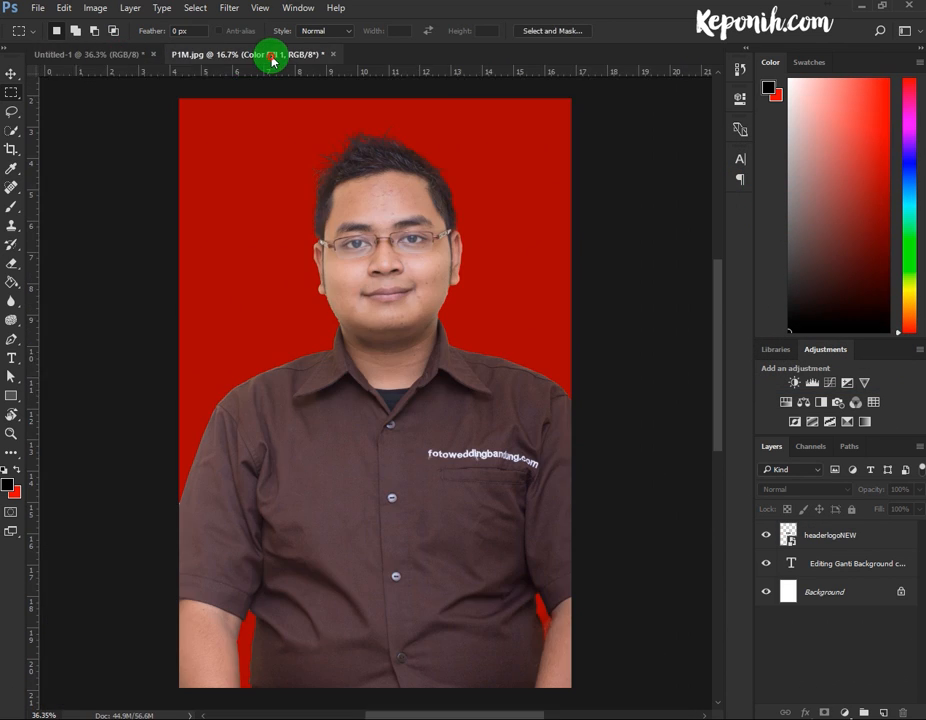
click(37, 9)
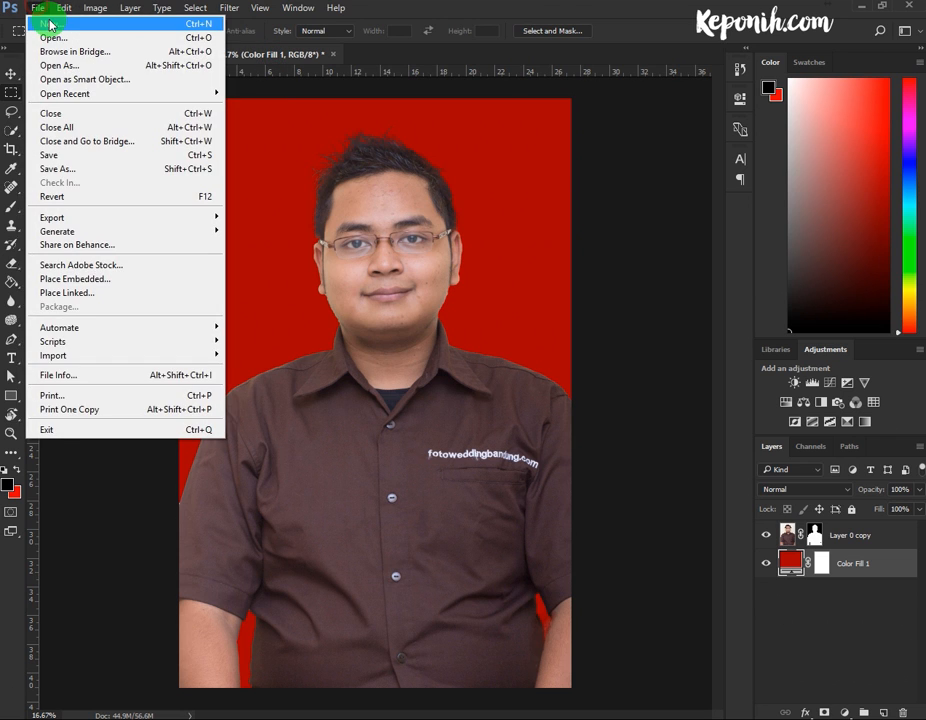
click(28, 25)
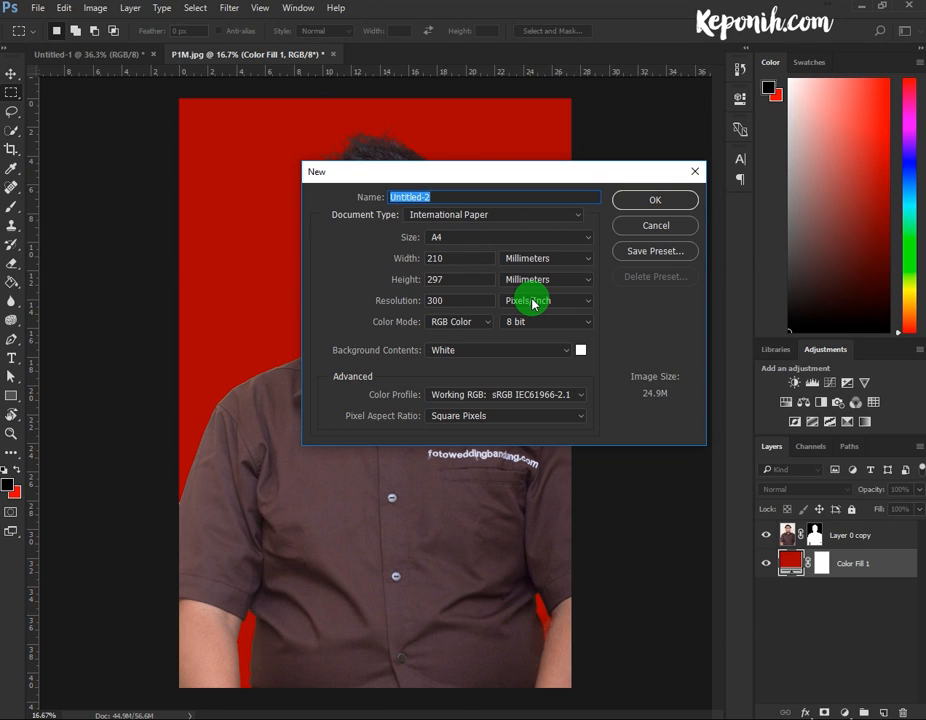
click(643, 203)
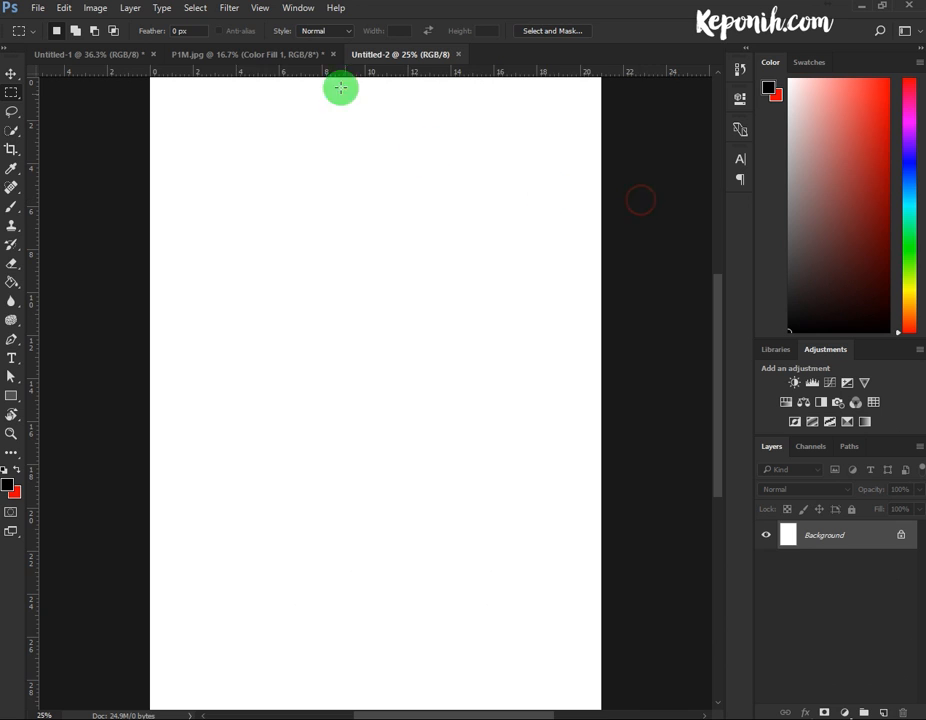
In P1M.jpg, set up the Crop tool as W x H x Resolution with 4 cm width, 6 cm height and 300 px/in
click(260, 54)
click(852, 541)
click(853, 564)
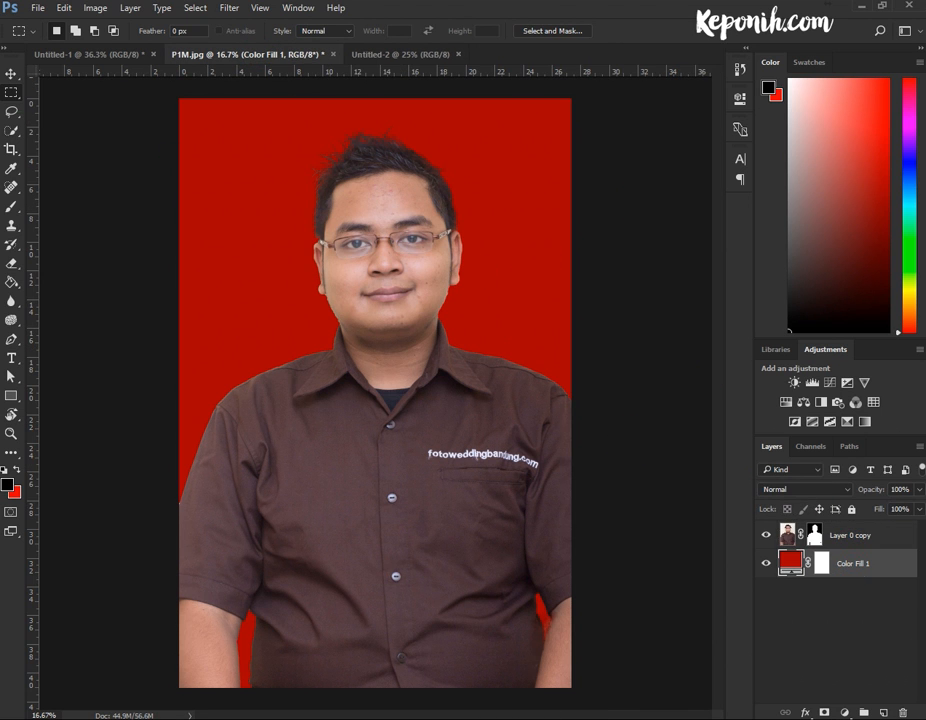
click(12, 148)
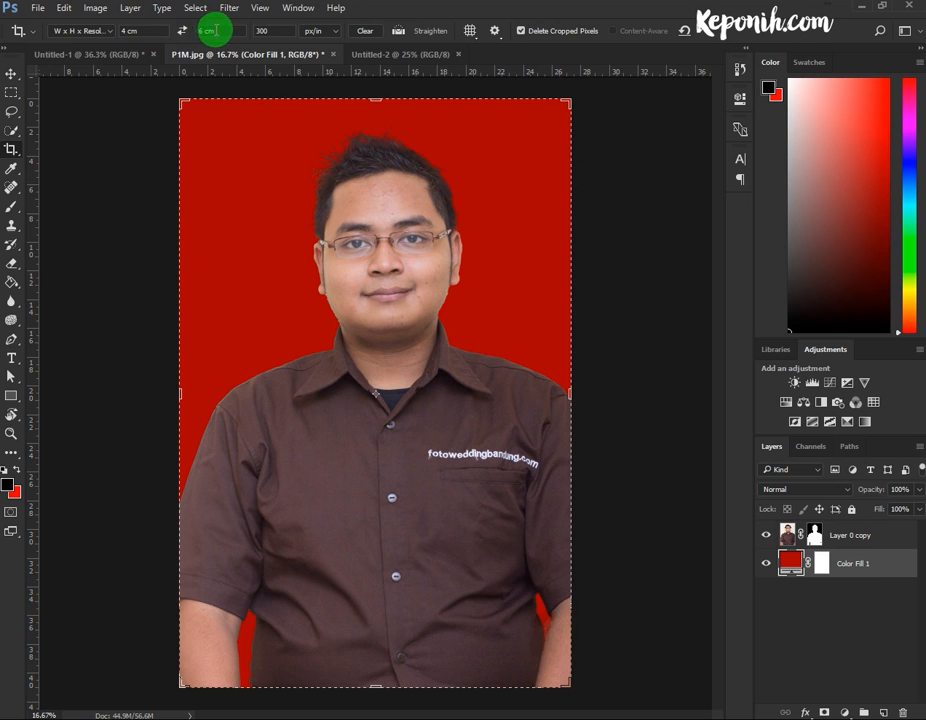
click(95, 31)
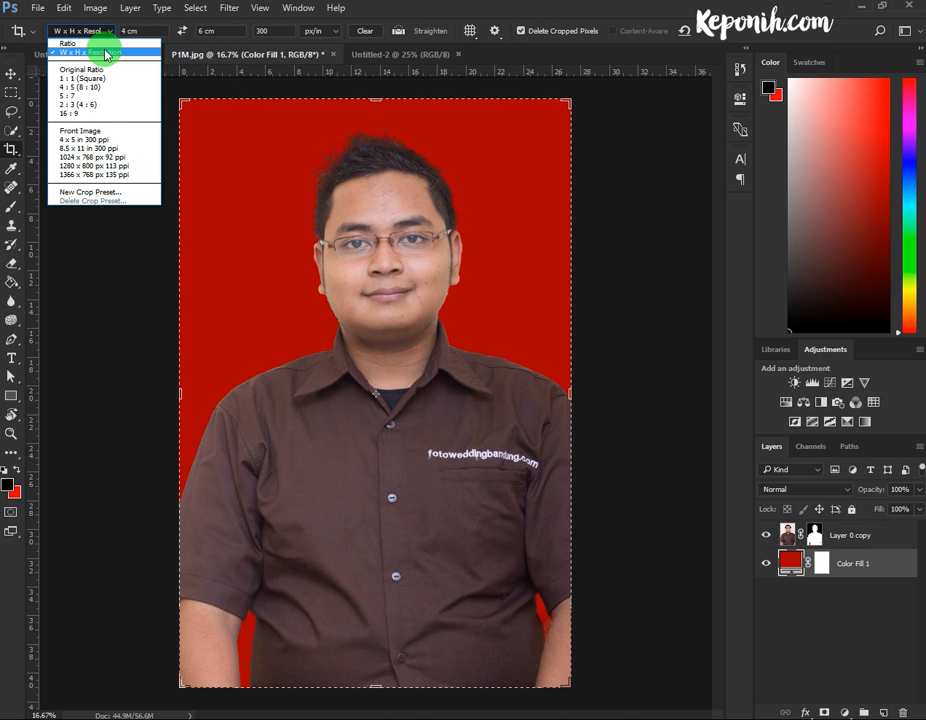
click(99, 25)
click(95, 30)
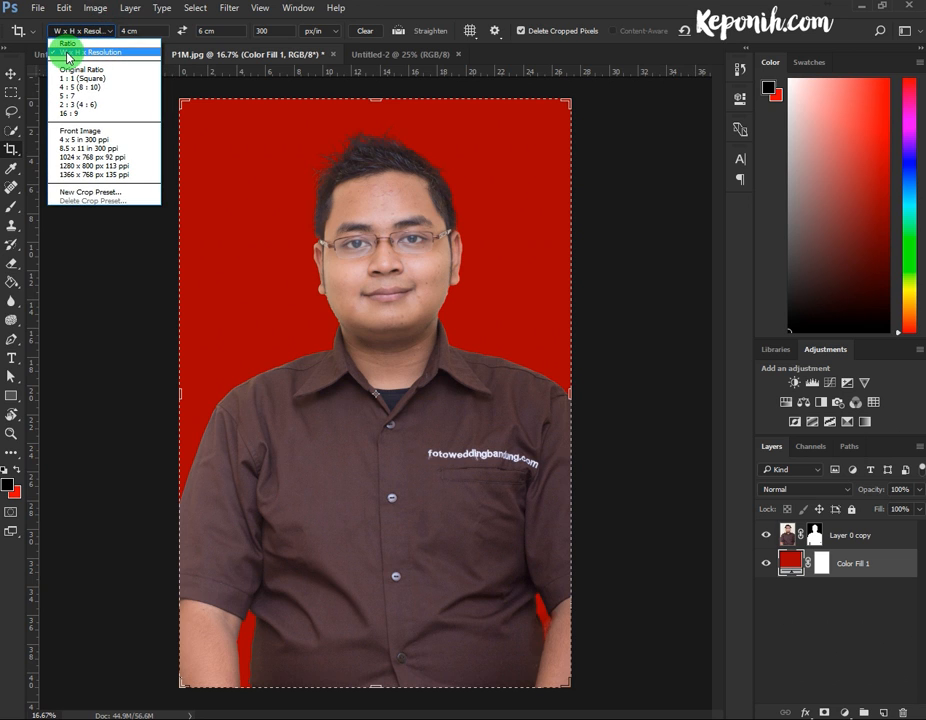
click(101, 55)
click(128, 31)
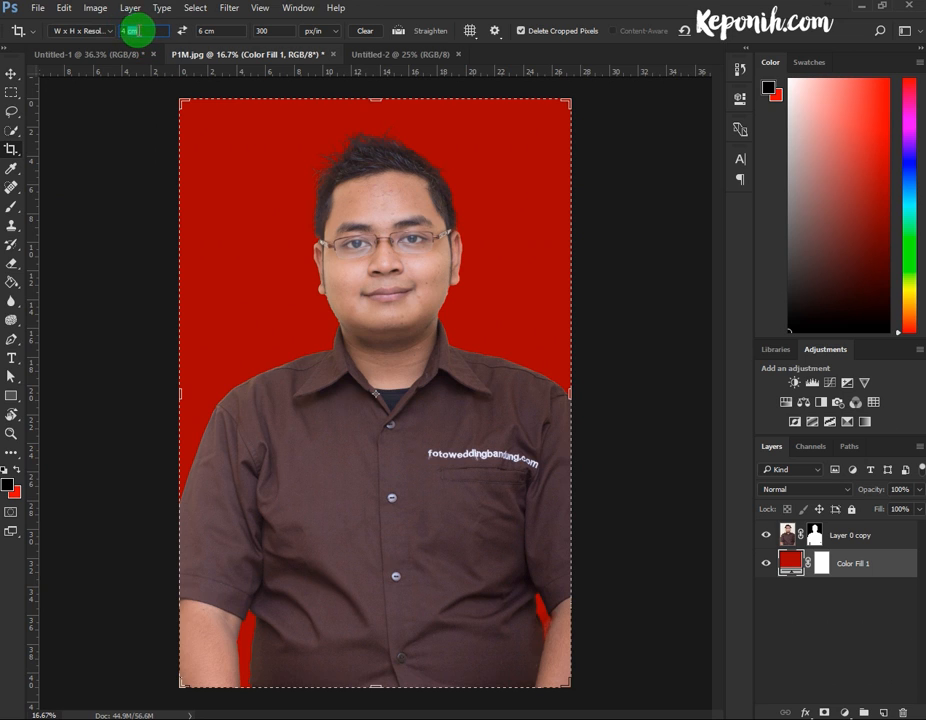
drag(136, 33, 316, 37)
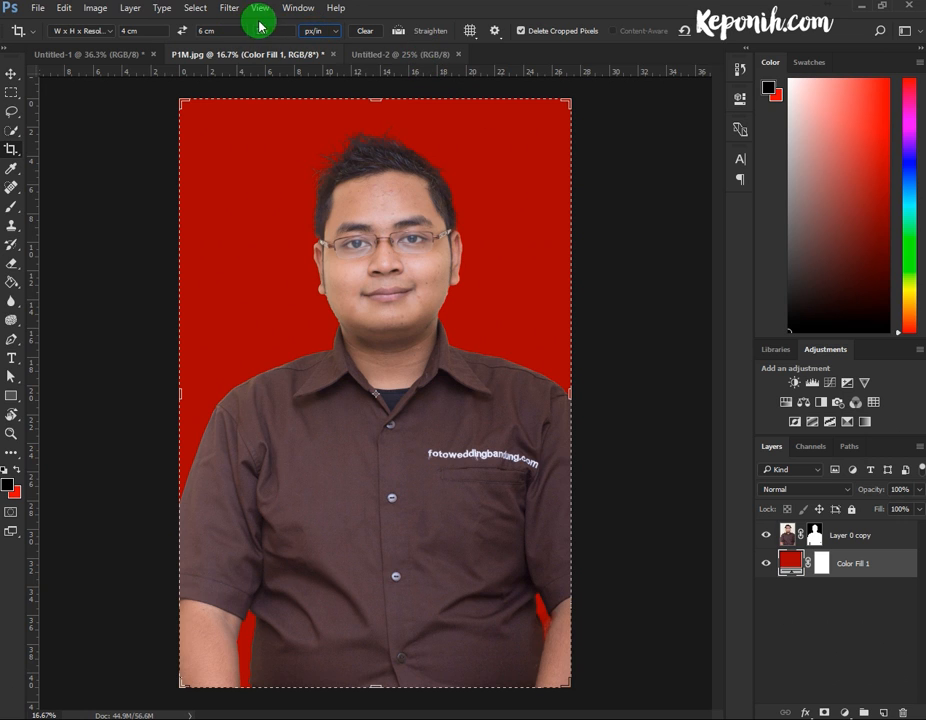
double_click(271, 32)
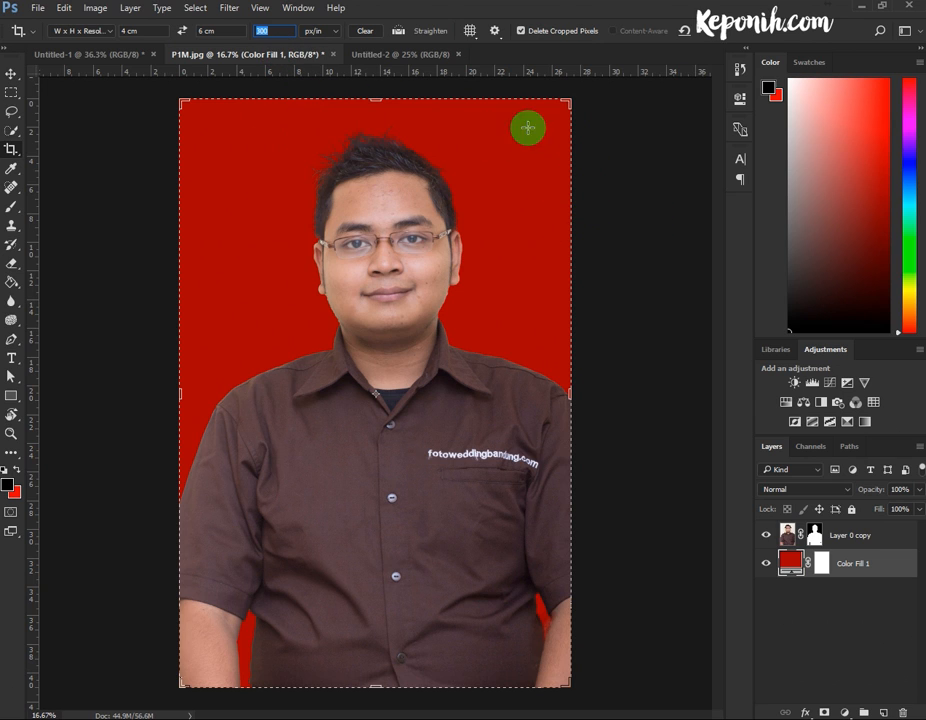
click(232, 31)
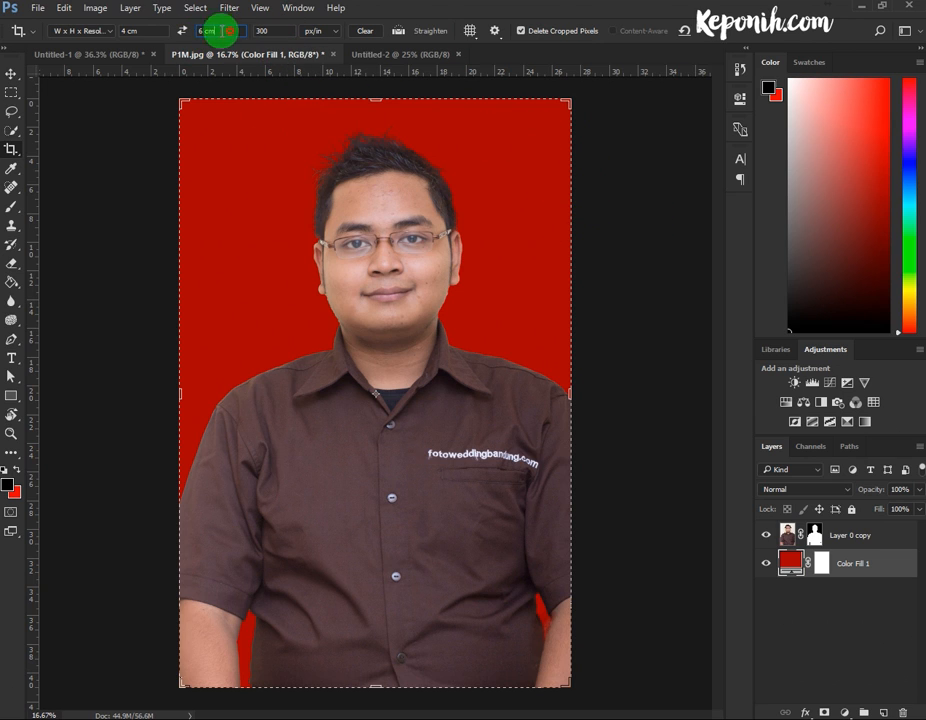
click(162, 26)
Shrink and position the 4 x 6 cm crop frame around the man's head and upper body
drag(186, 99, 218, 128)
drag(285, 212, 285, 252)
drag(550, 655, 530, 630)
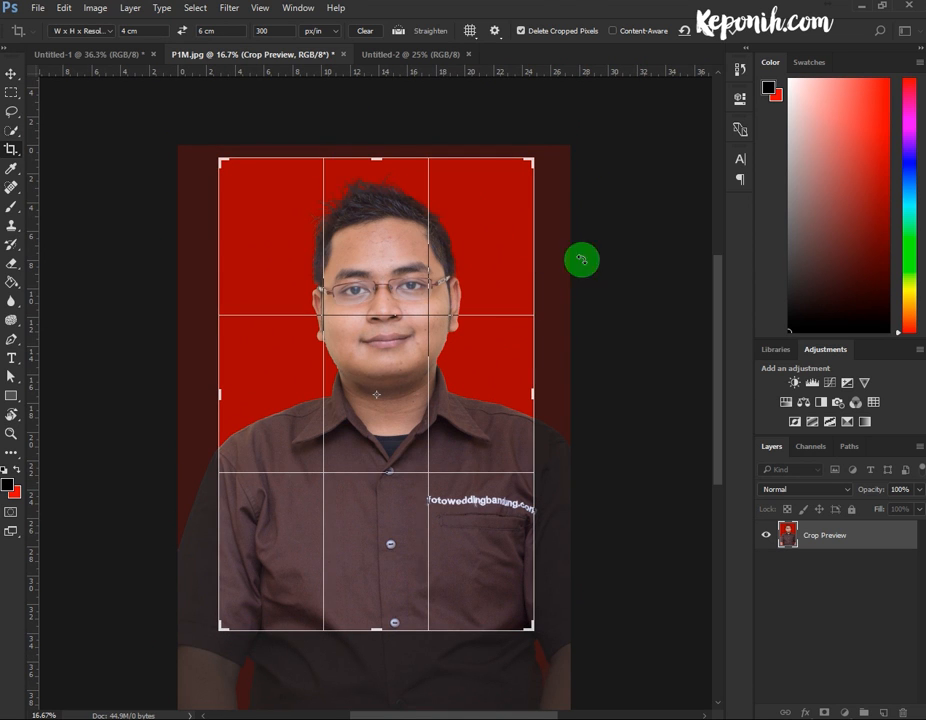
Rotate the portrait slightly clockwise inside the crop frame and apply the crop
mouse_move(575, 177)
mouse_down()
mouse_move(581, 186)
mouse_move(540, 124)
mouse_move(587, 190)
mouse_move(575, 188)
mouse_up()
drag(427, 262, 411, 233)
right_click(425, 262)
click(407, 231)
drag(590, 239, 592, 241)
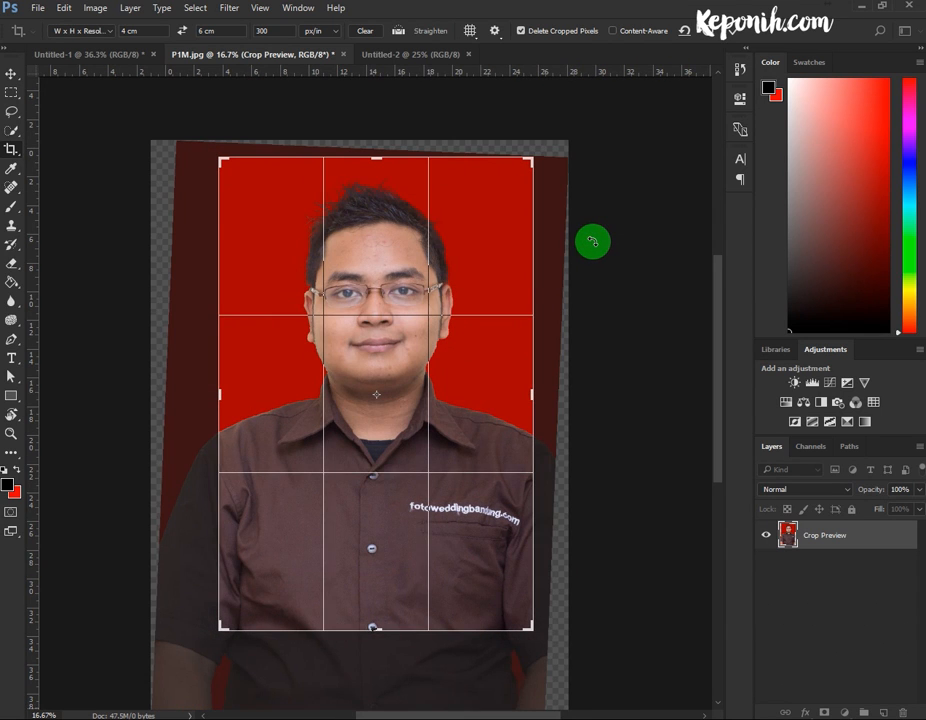
drag(421, 296, 418, 299)
click(734, 31)
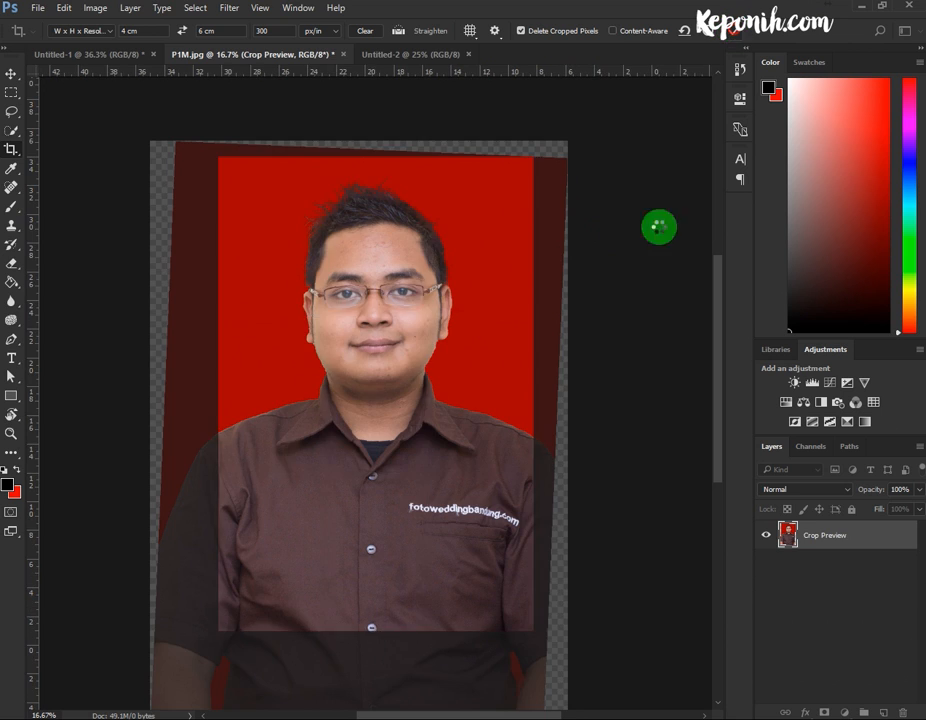
Crop the photo again at 4 x 6 cm, rotating it slightly counterclockwise to straighten the man
click(11, 434)
drag(354, 411, 435, 419)
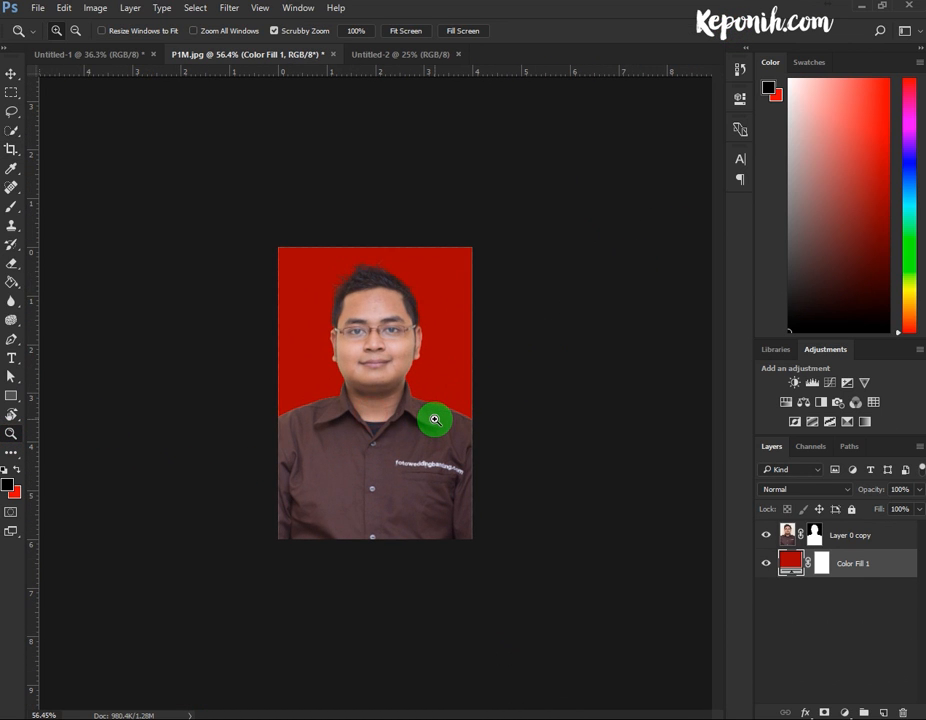
click(13, 160)
click(403, 403)
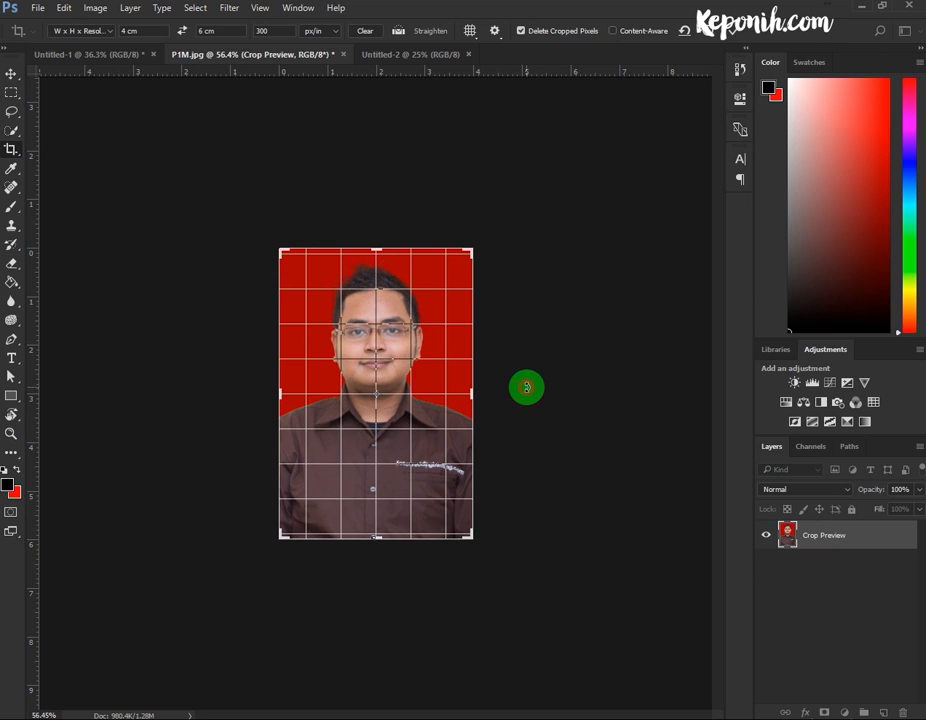
drag(526, 386, 521, 384)
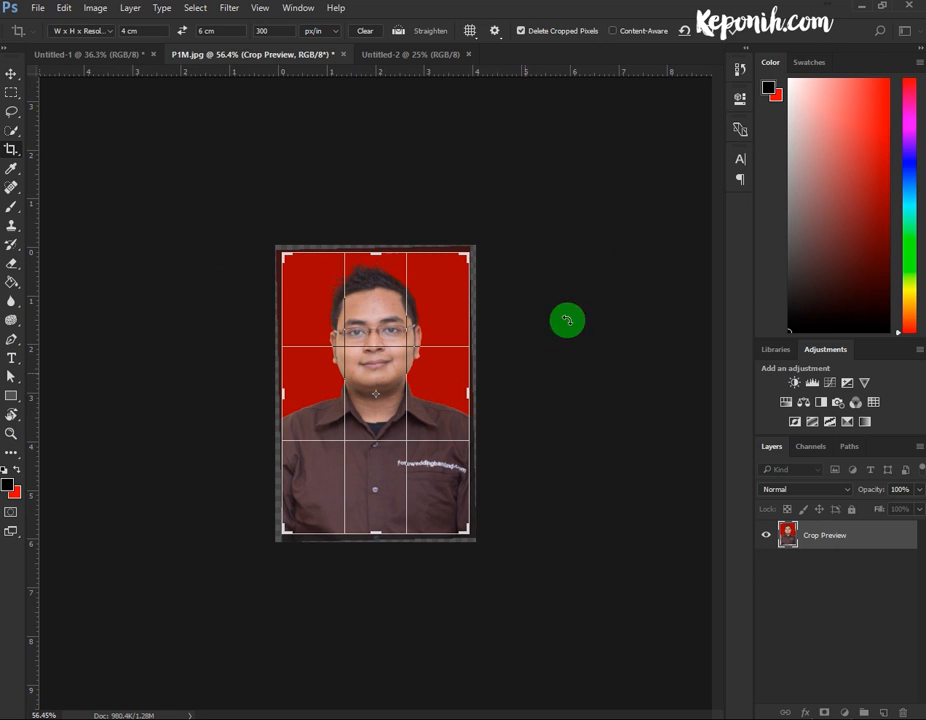
click(740, 29)
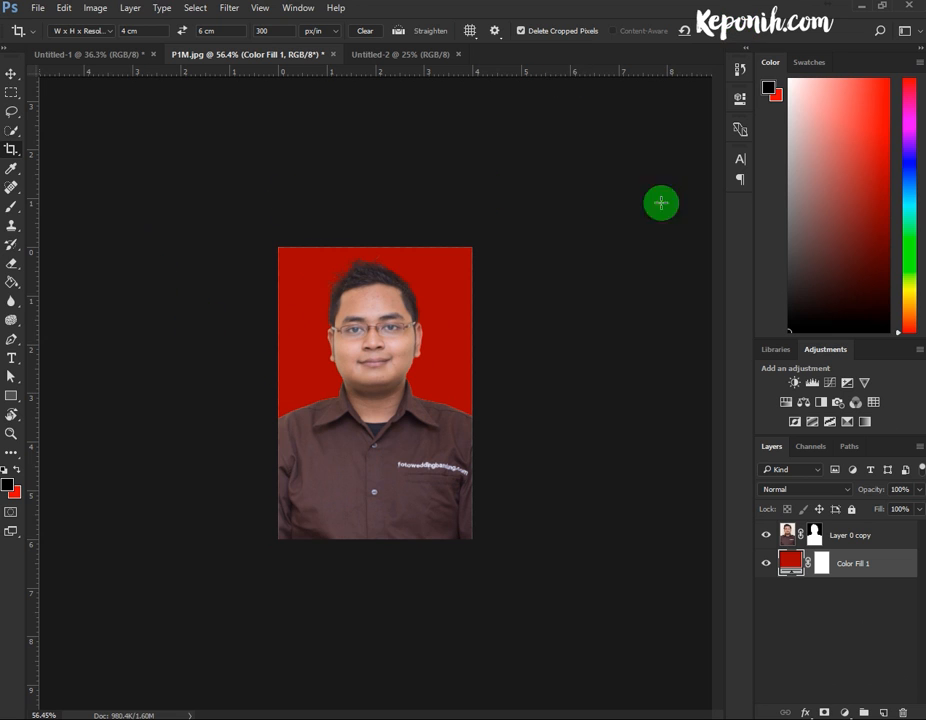
Check the cropped photo's width, height and resolution in the Image Size dialog and close it without changes
click(95, 8)
click(149, 110)
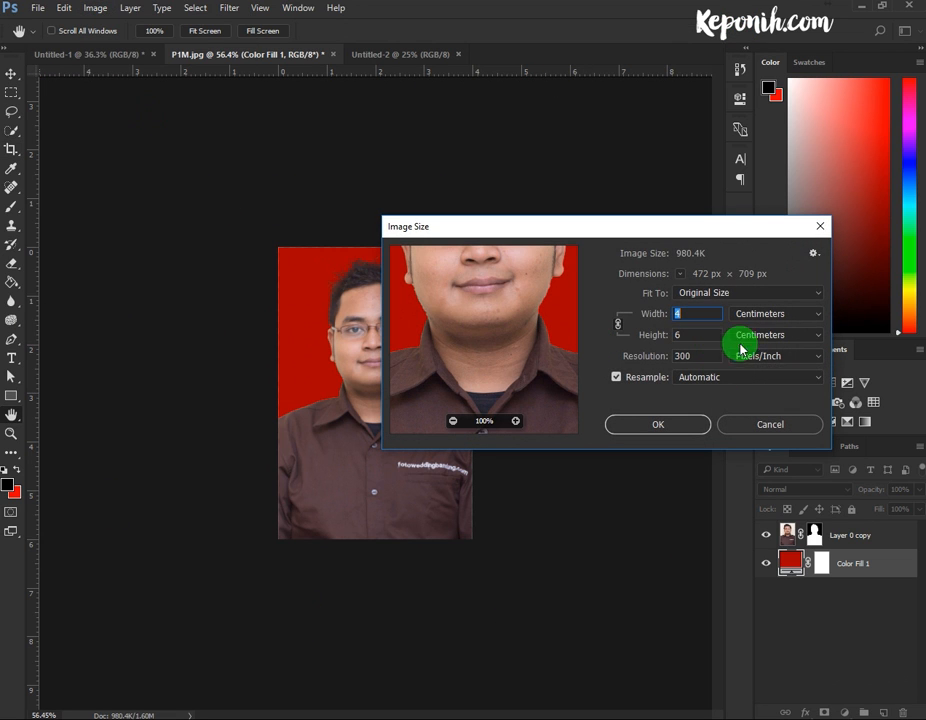
click(748, 426)
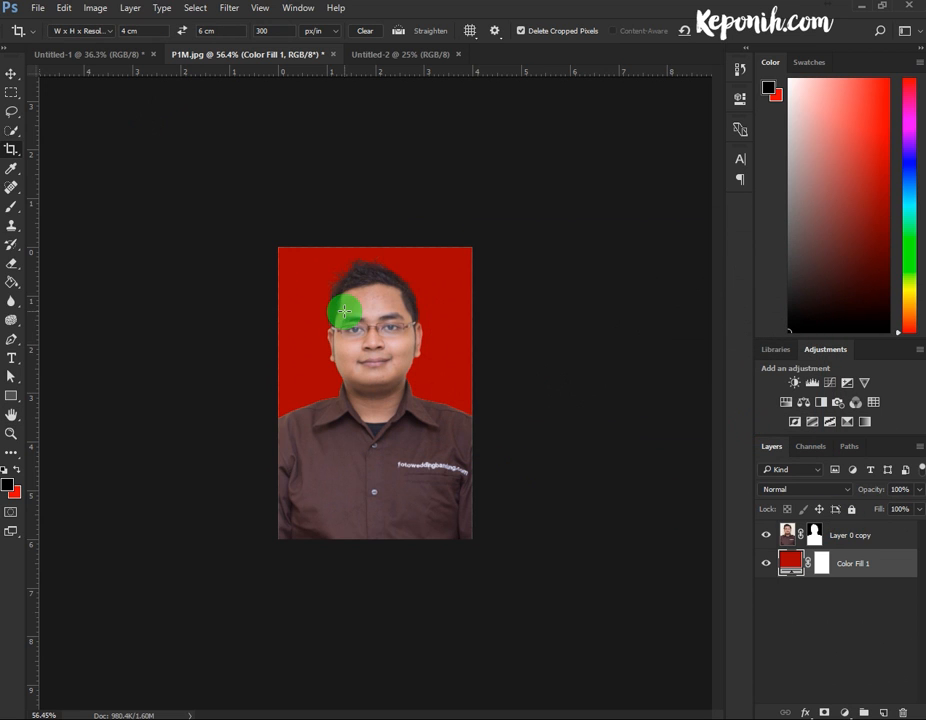
Look at the blank A4 document, return to P1M.jpg and select the masked portrait layer, Layer 0 copy
click(415, 52)
click(283, 52)
click(879, 535)
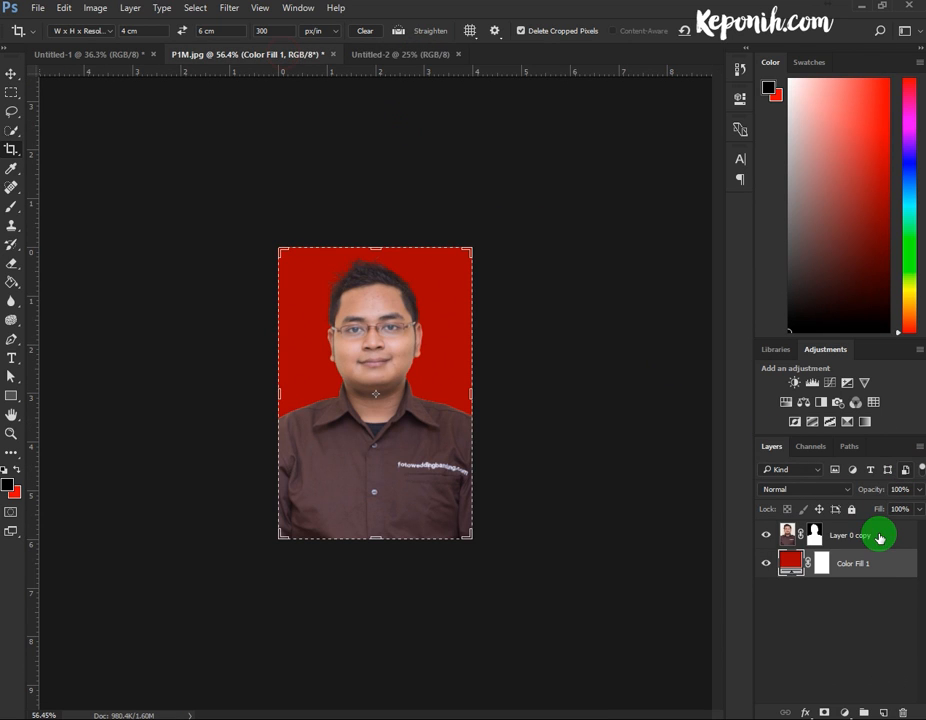
click(915, 446)
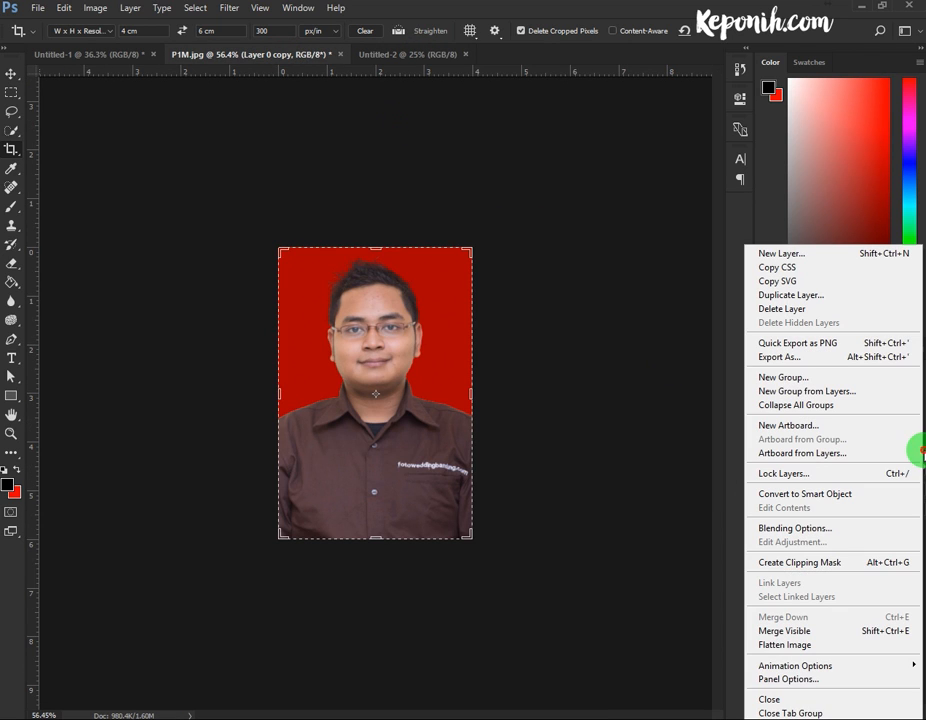
click(655, 488)
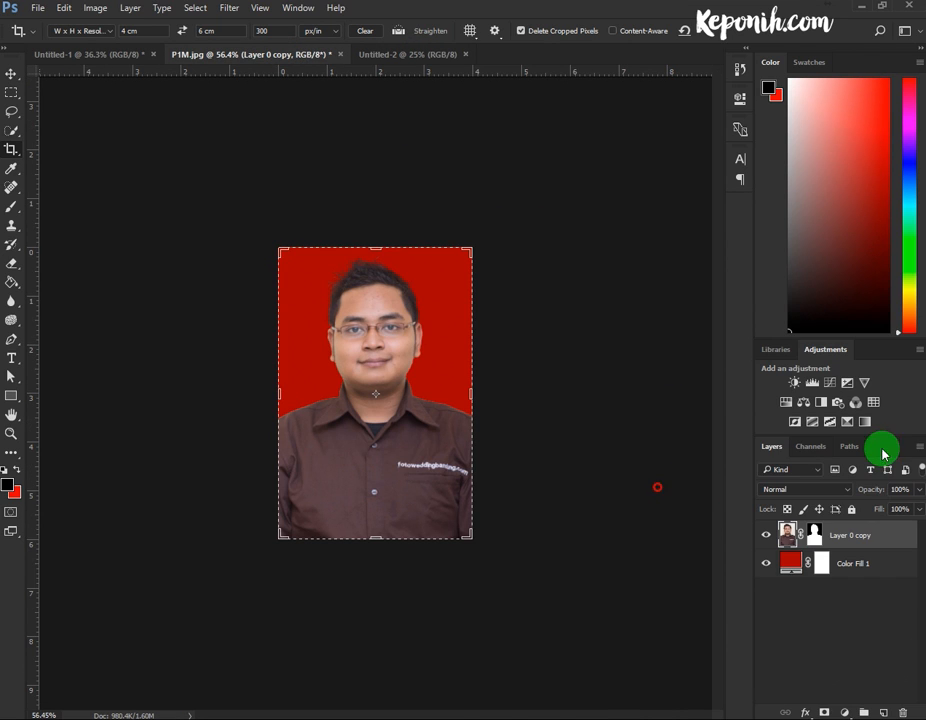
Flatten the P1M.jpg image, duplicate its Background layer into the Untitled-2 document, and switch to Untitled-2
click(131, 9)
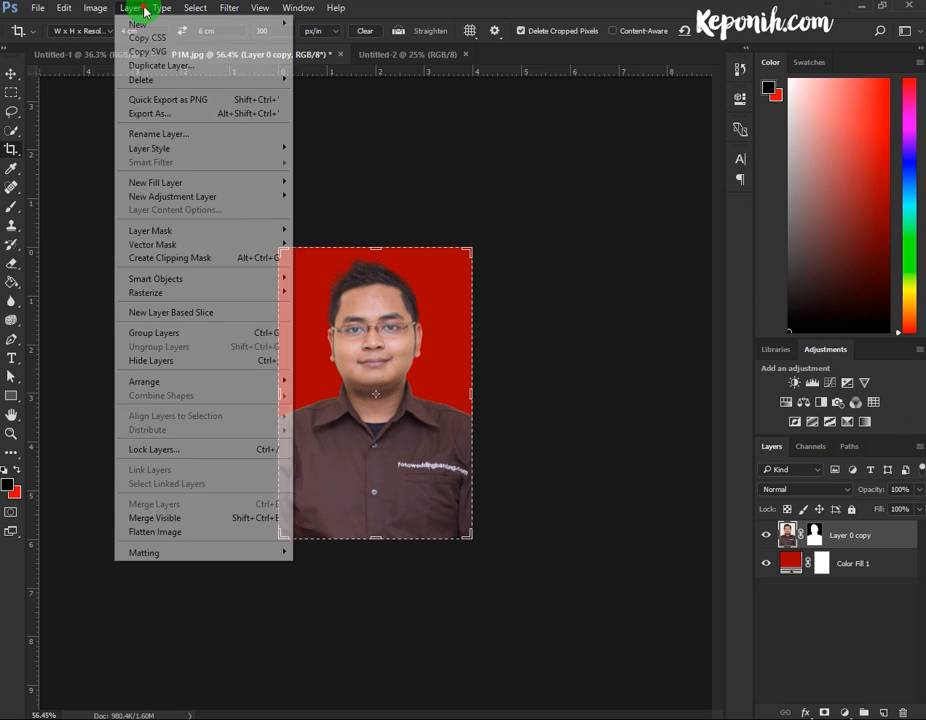
click(225, 531)
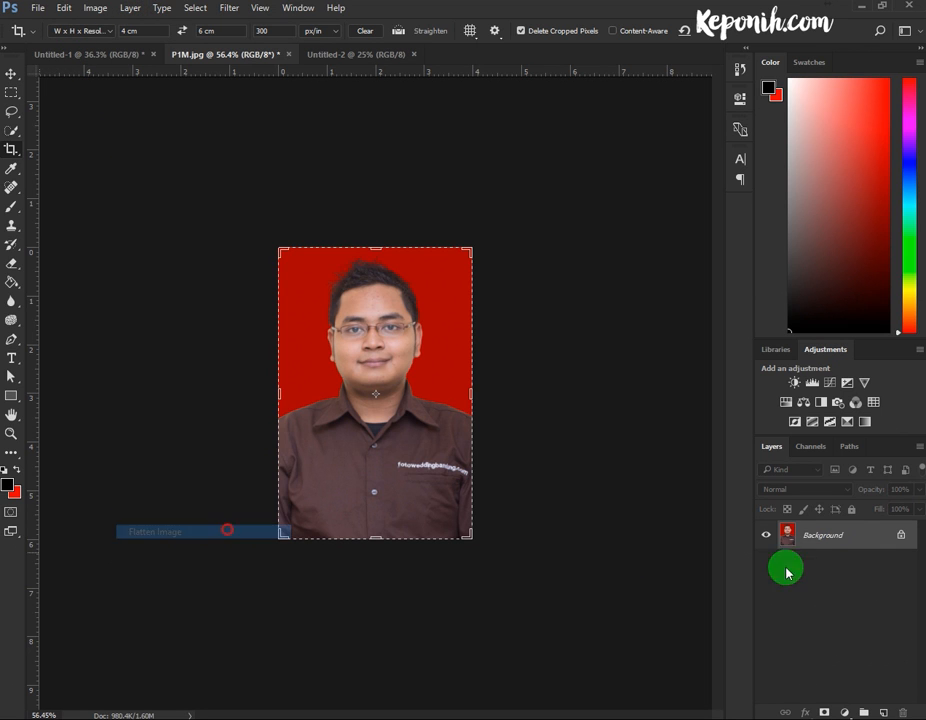
right_click(859, 541)
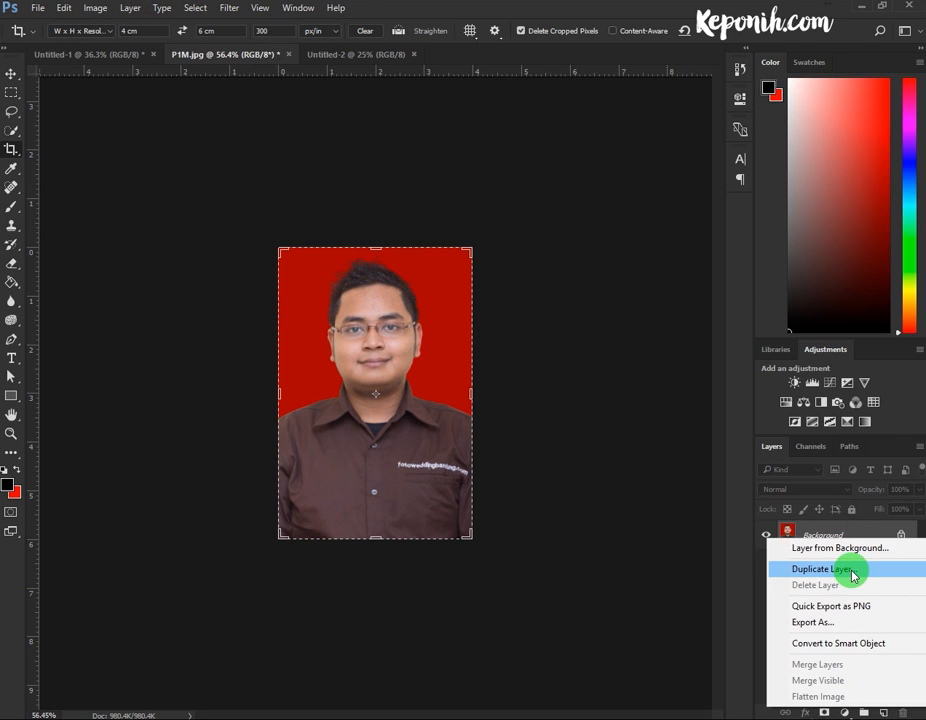
click(847, 563)
click(494, 268)
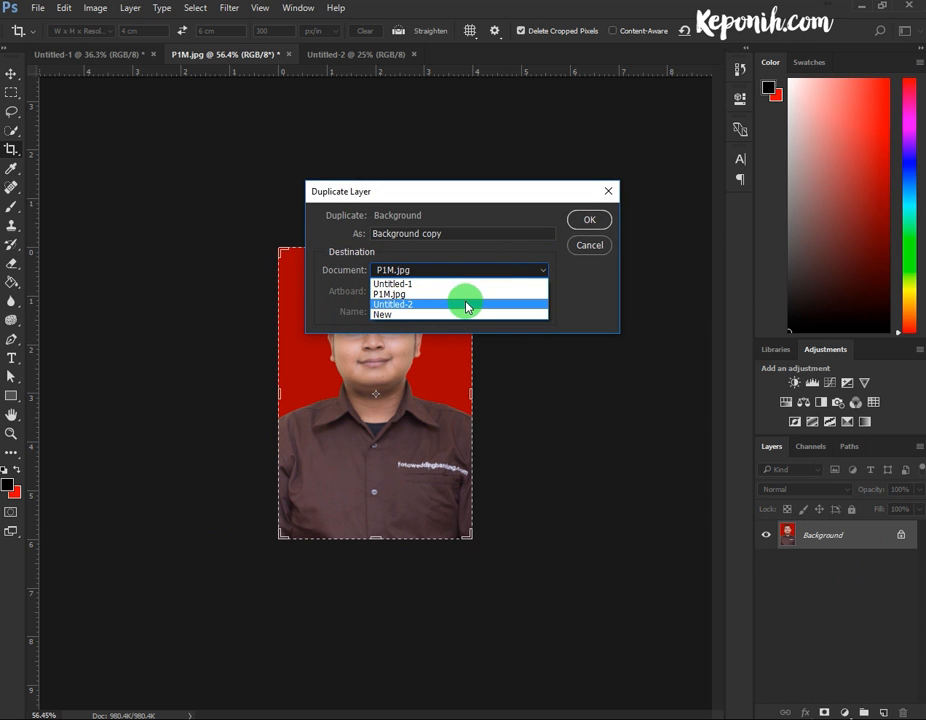
click(461, 304)
click(589, 219)
click(366, 54)
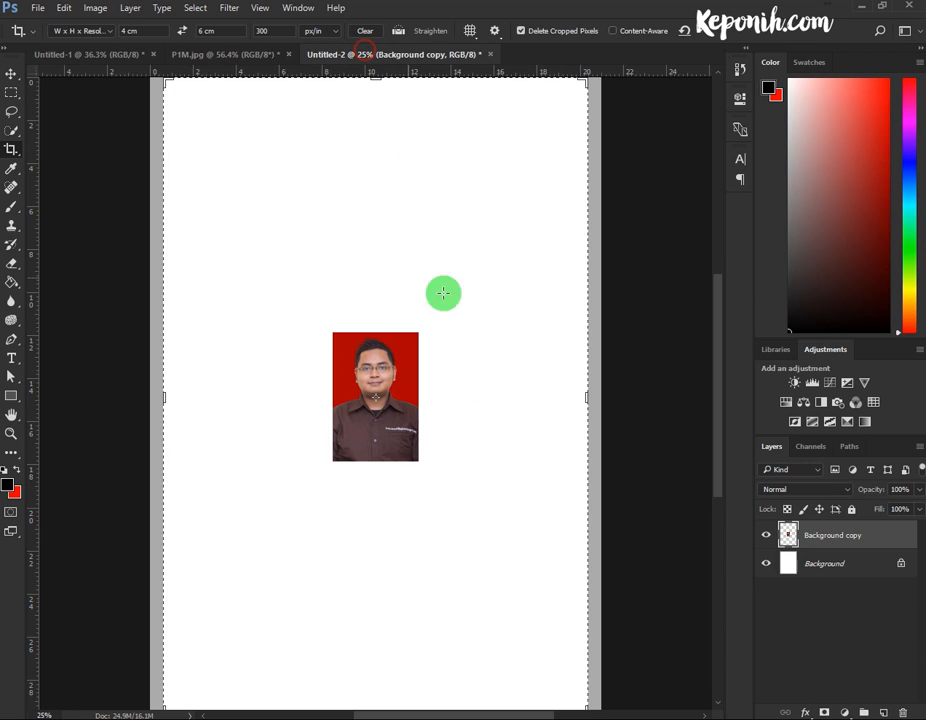
click(260, 60)
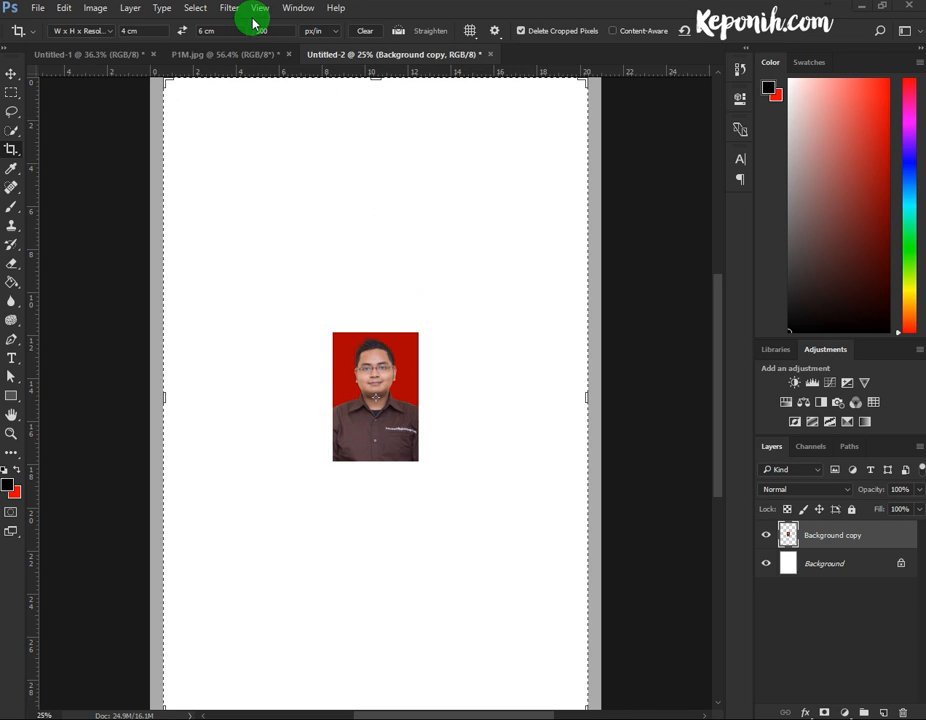
click(247, 61)
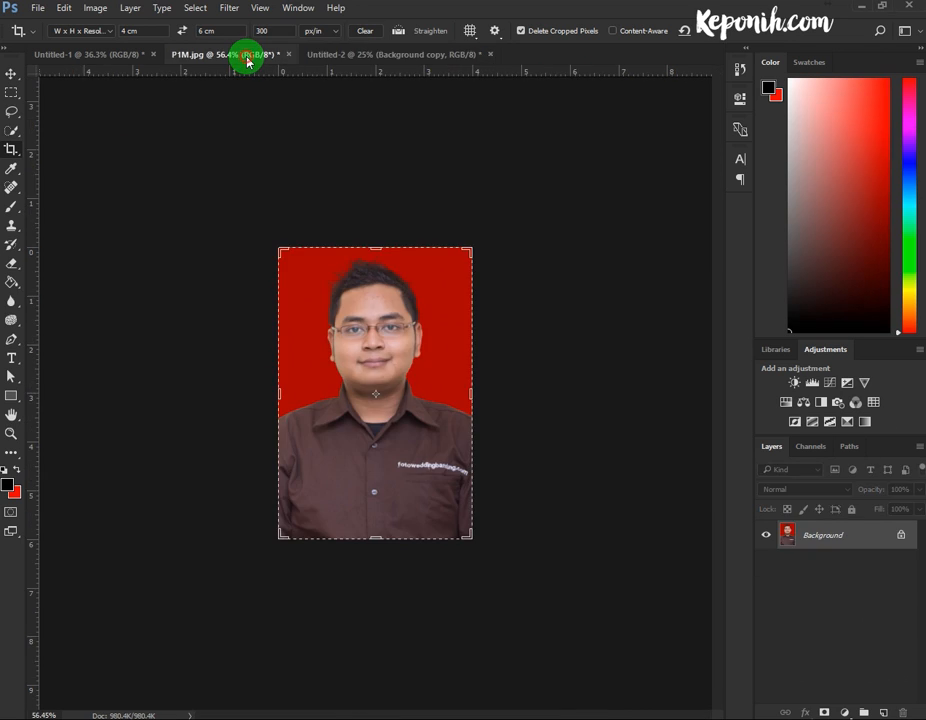
click(73, 58)
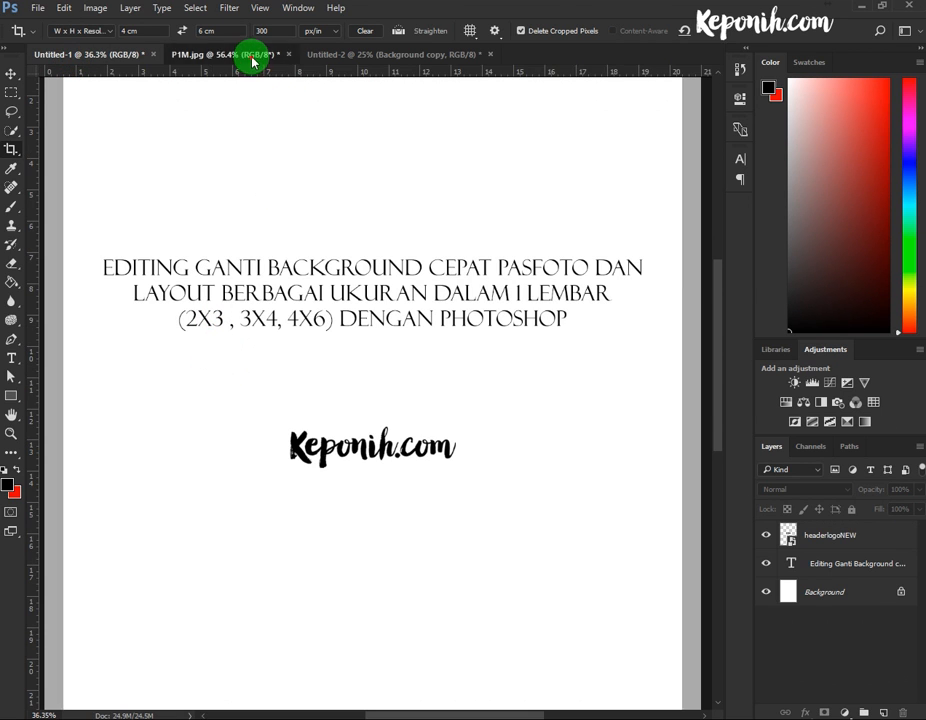
click(250, 55)
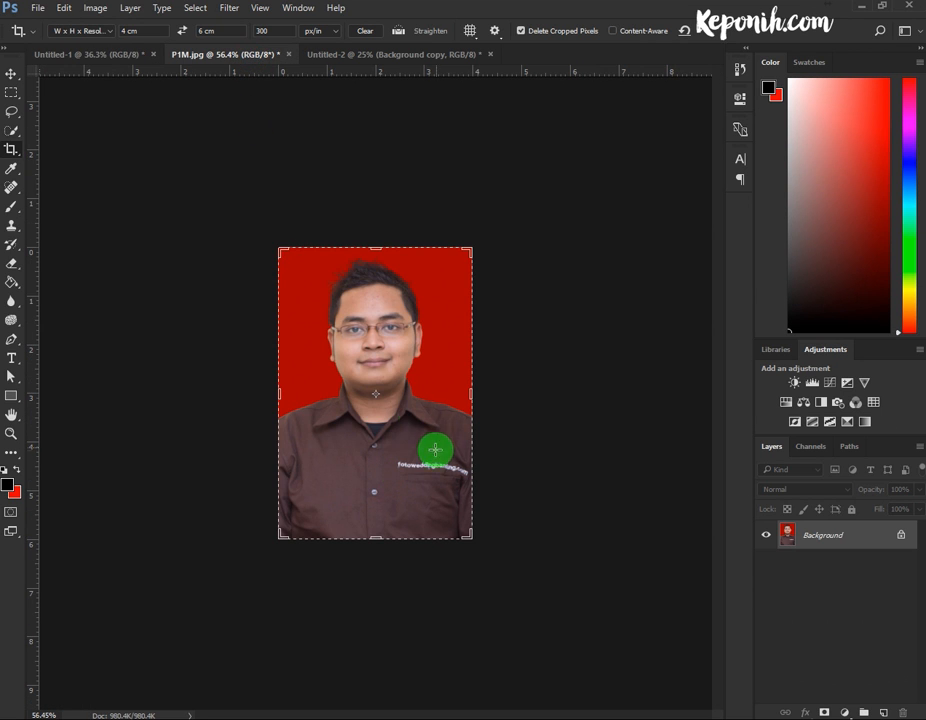
click(409, 53)
Rename the portrait layer on the A4 sheet "4 x 6" and duplicate it within the document as "2 x 3"
click(11, 76)
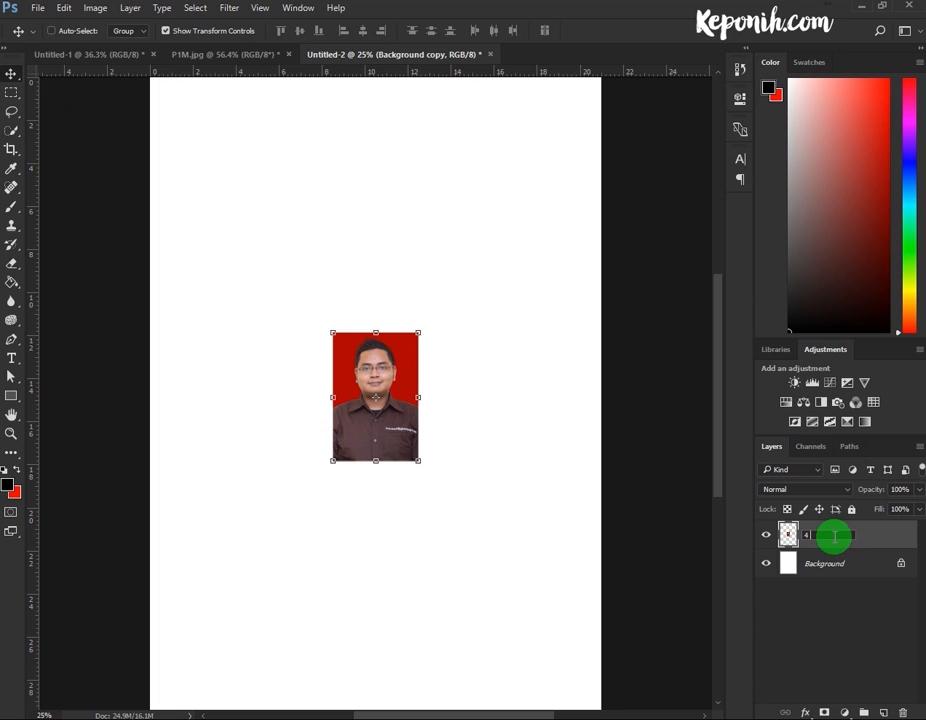
click(835, 541)
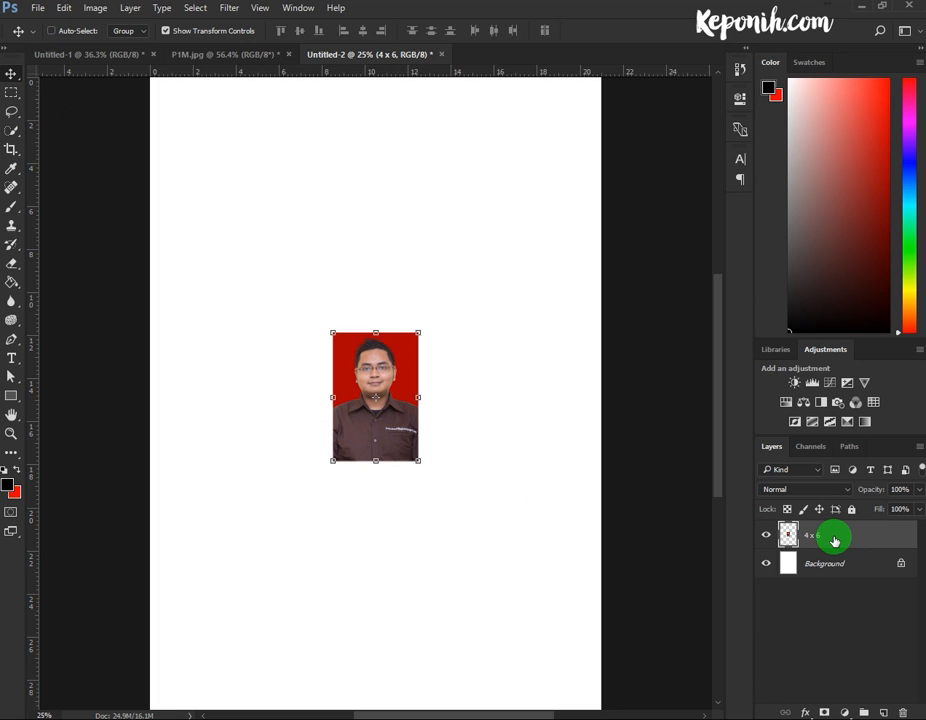
right_click(835, 541)
click(744, 174)
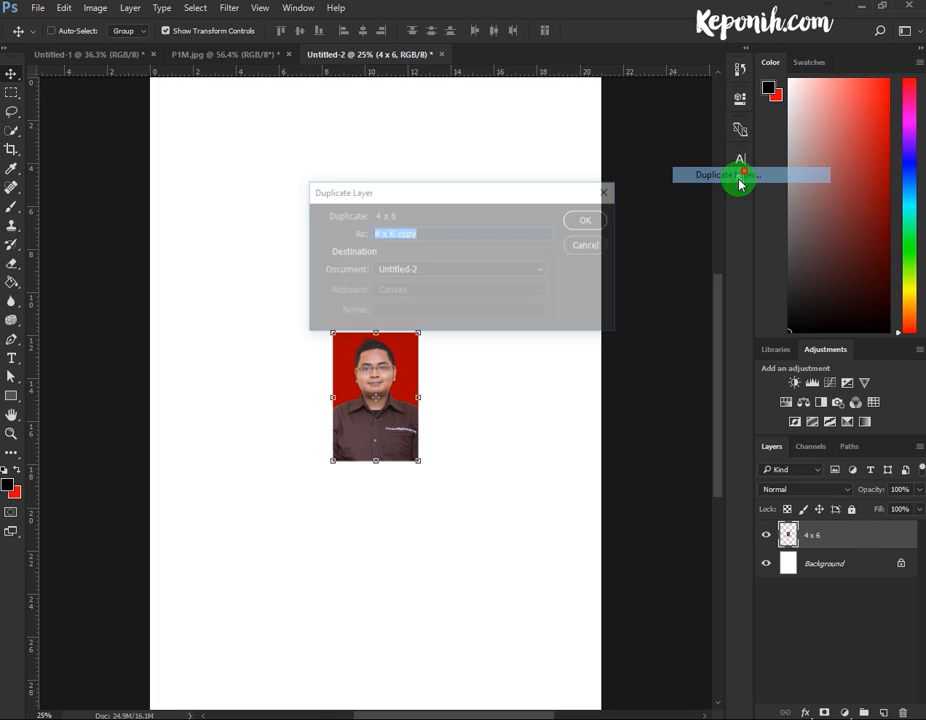
click(582, 220)
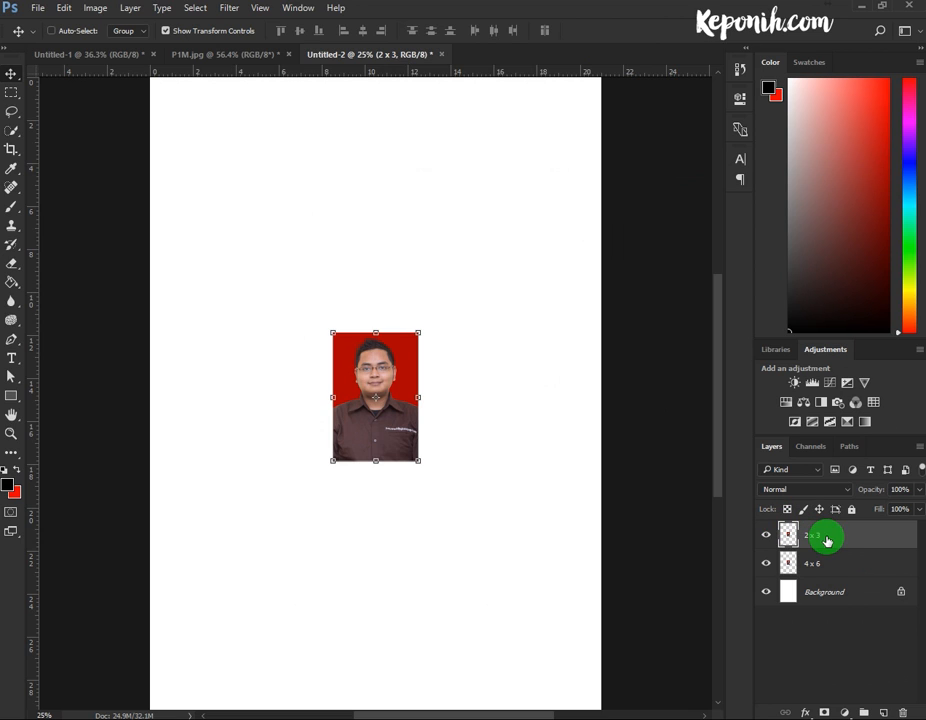
drag(830, 545, 151, 52)
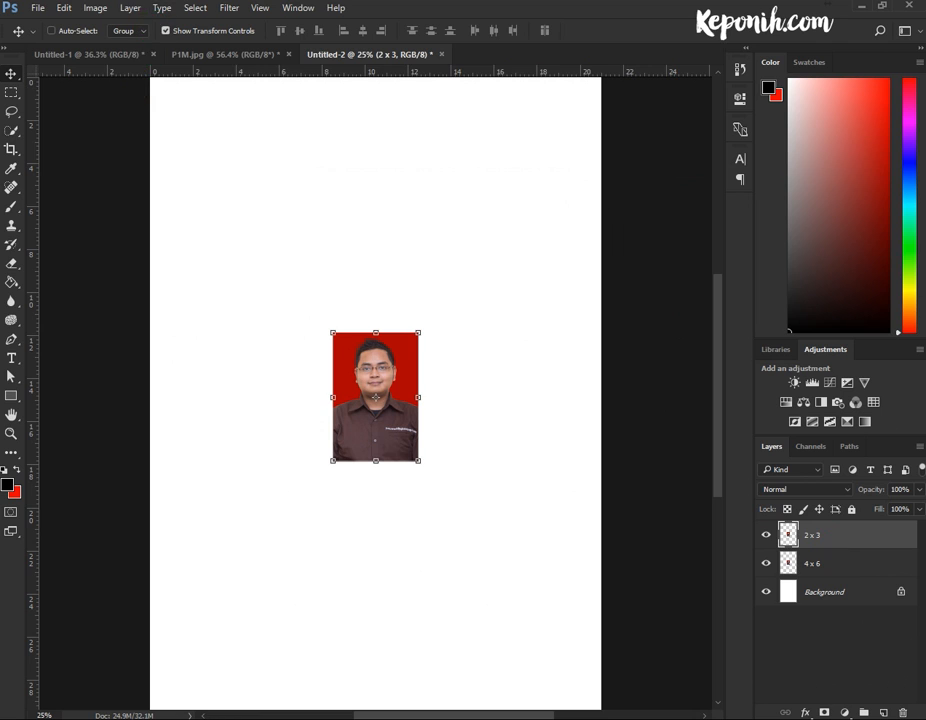
click(130, 8)
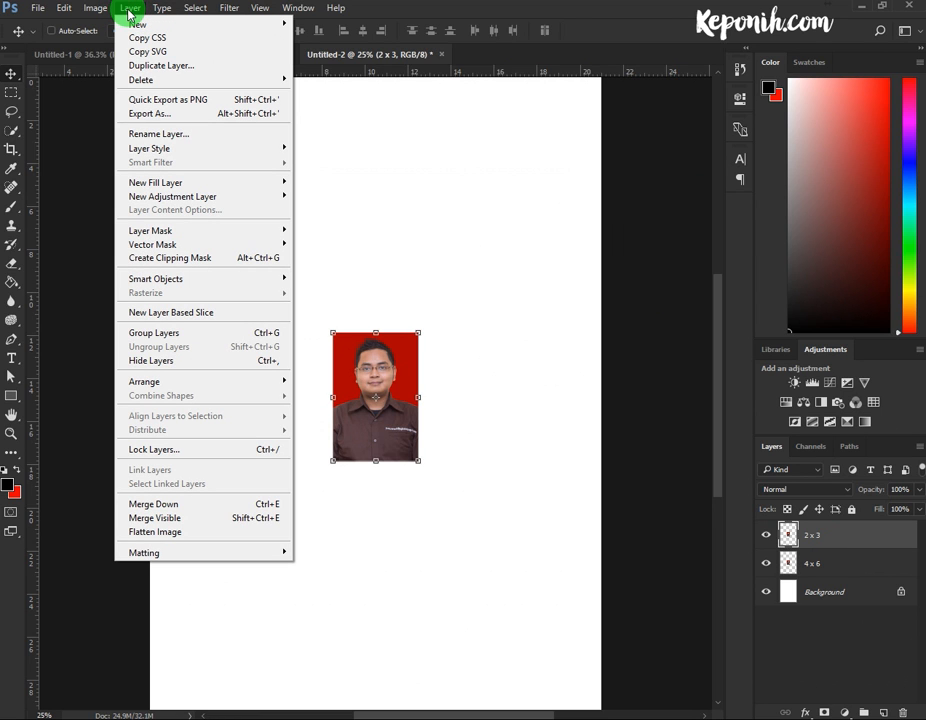
click(12, 75)
right_click(372, 370)
click(345, 348)
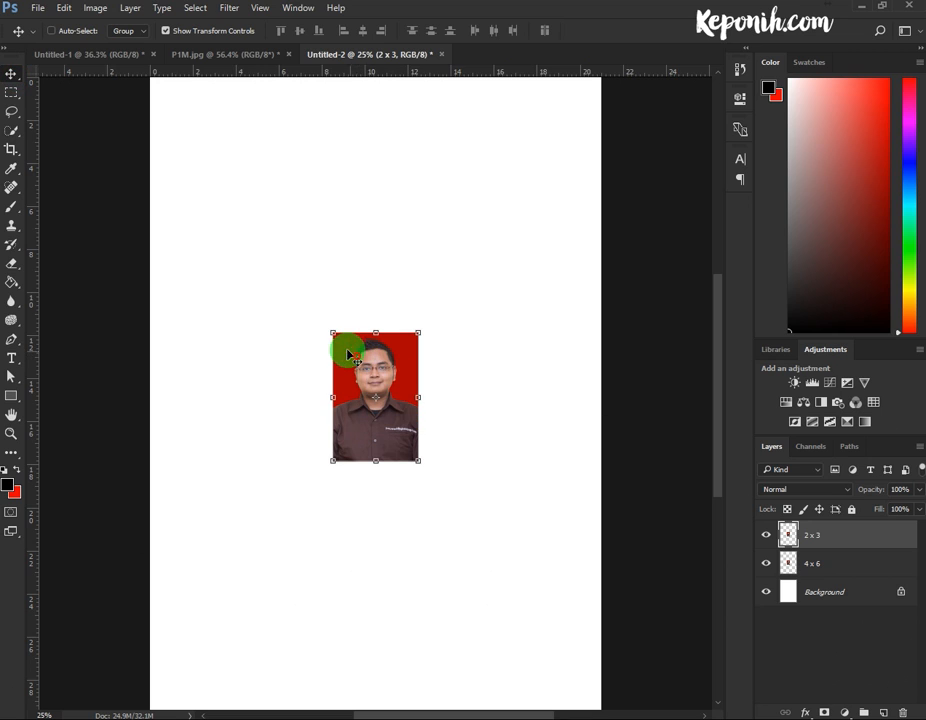
click(247, 32)
click(247, 32)
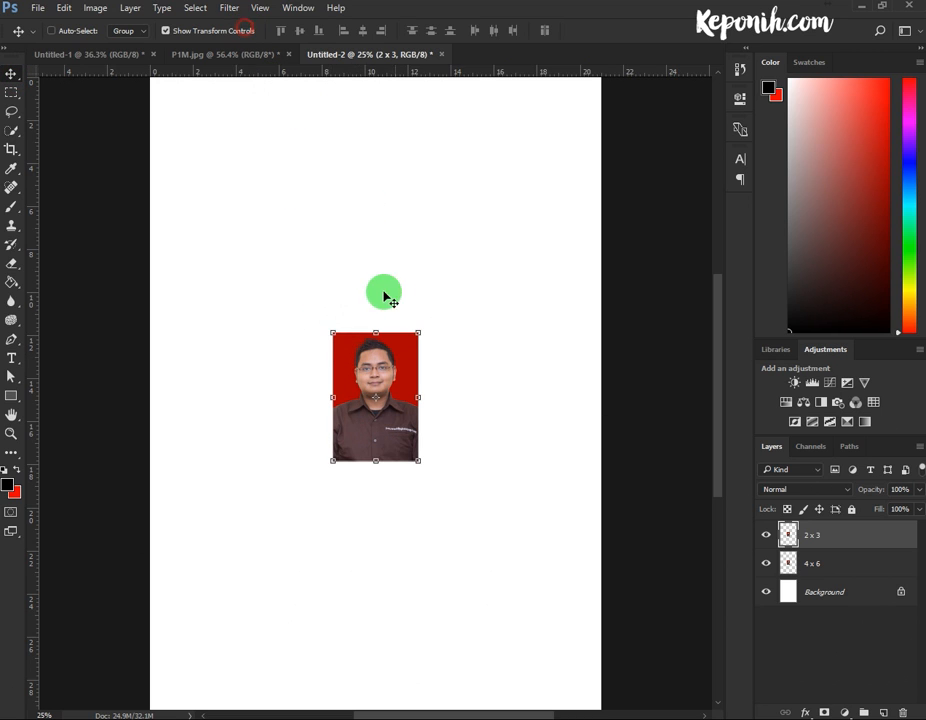
Scale the 2 x 3 layer to 2 cm wide with linked proportions and move it above the larger portrait
right_click(333, 334)
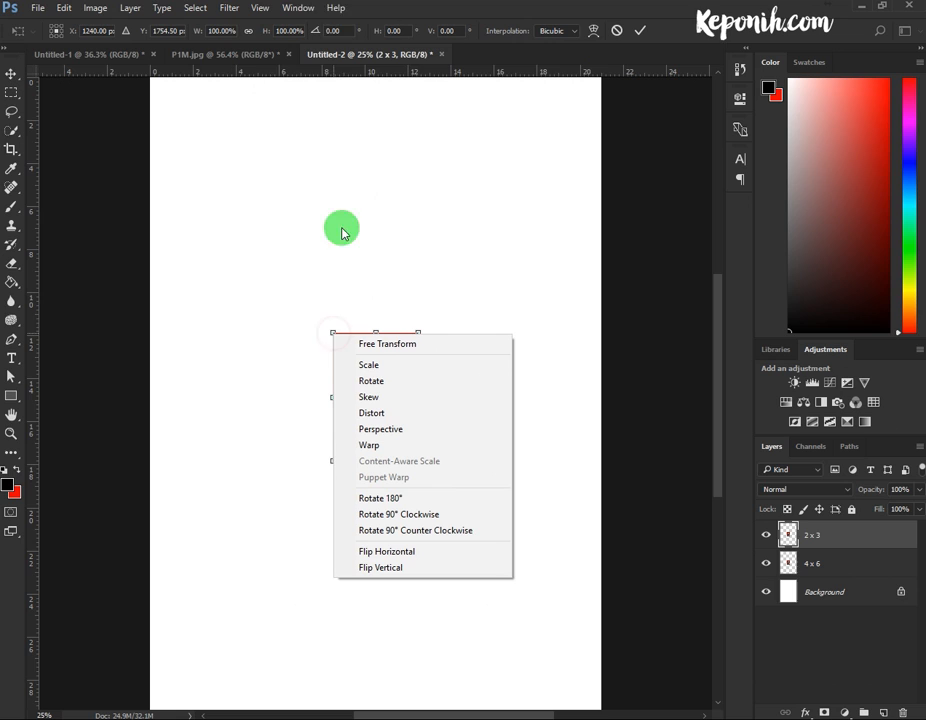
click(209, 29)
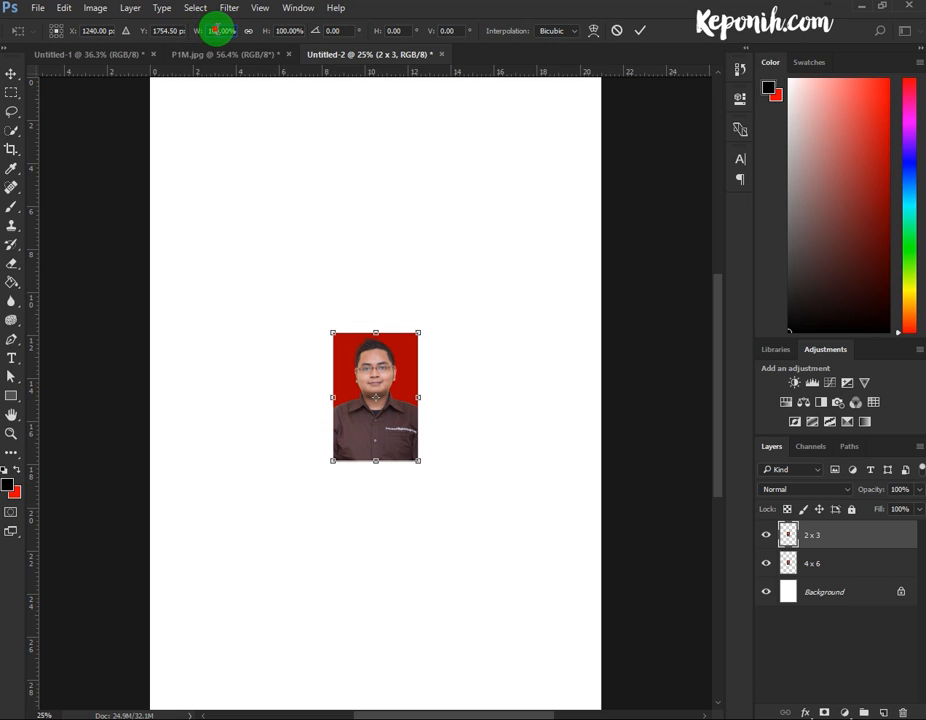
drag(232, 31, 191, 34)
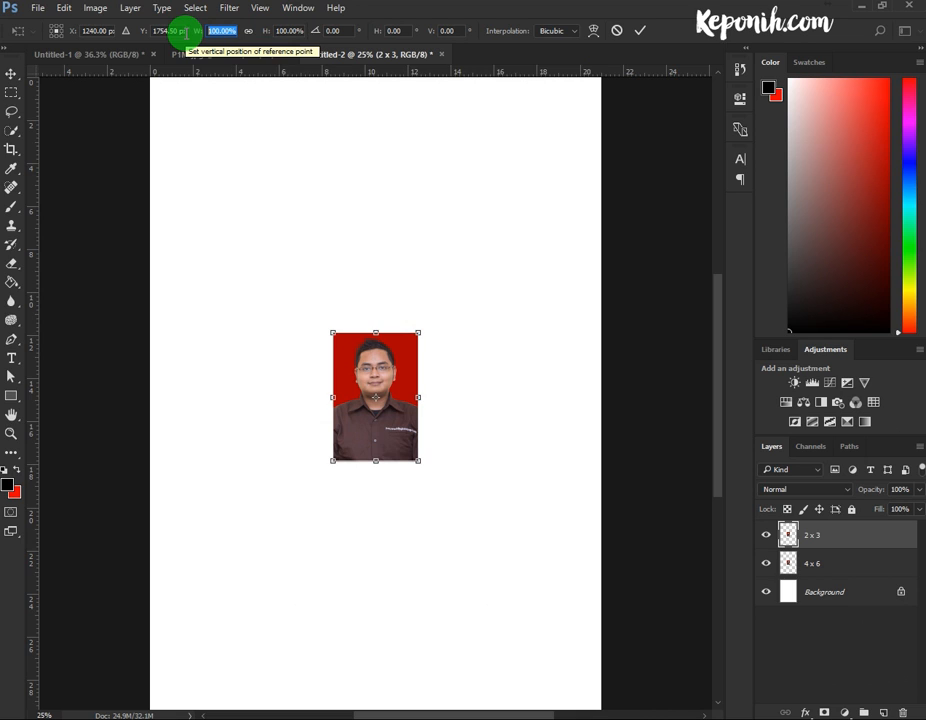
text(2)
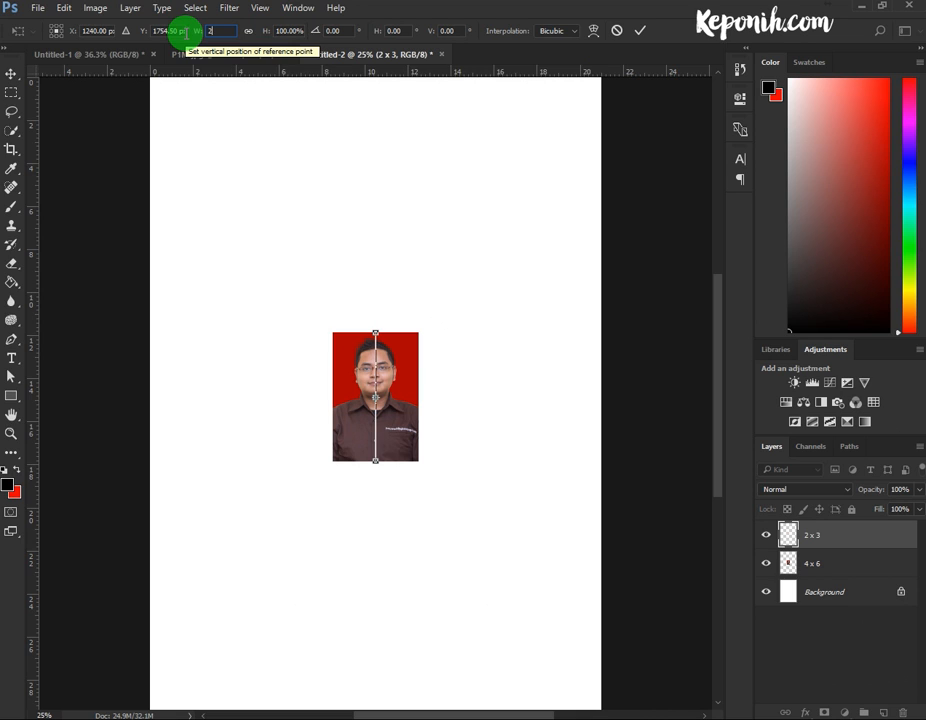
text(cm)
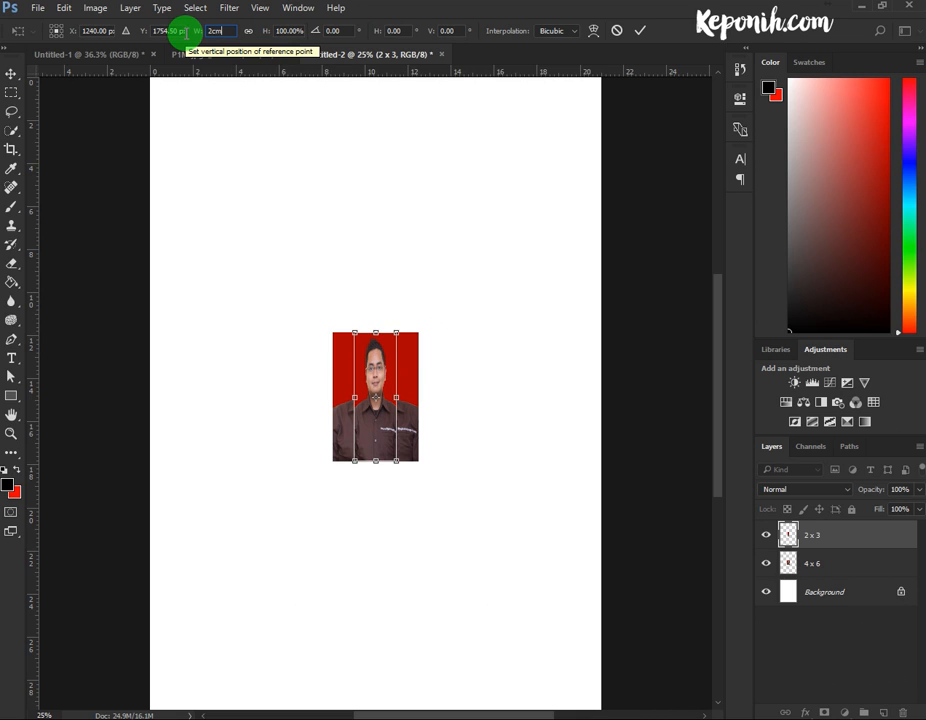
click(250, 35)
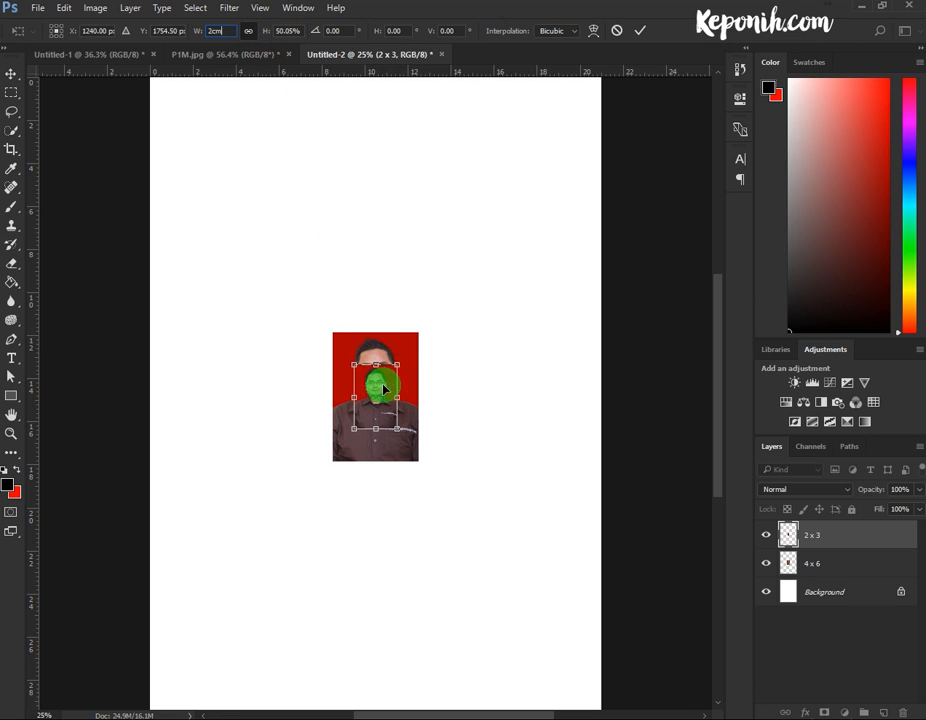
click(640, 35)
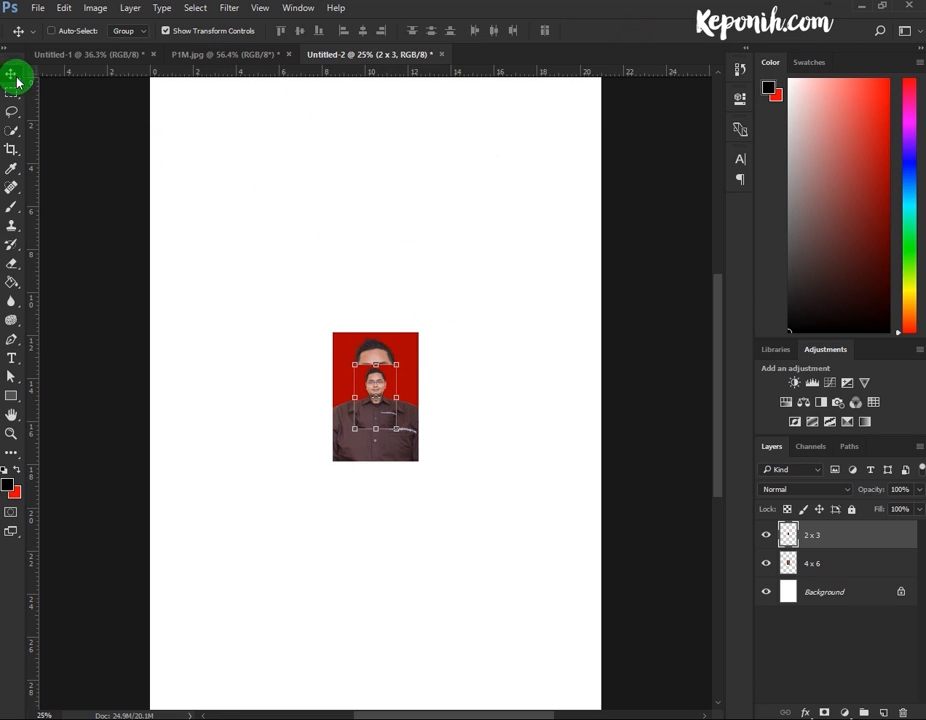
drag(385, 385, 379, 269)
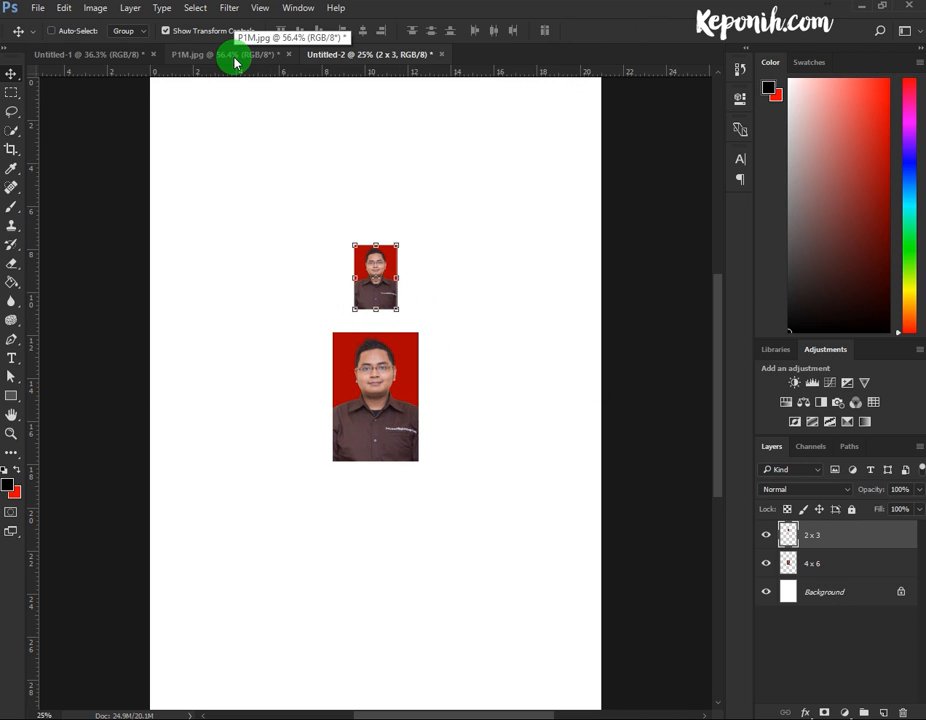
Check the list of photo sizes in the Untitled-1 title document and switch to P1M.jpg
click(130, 56)
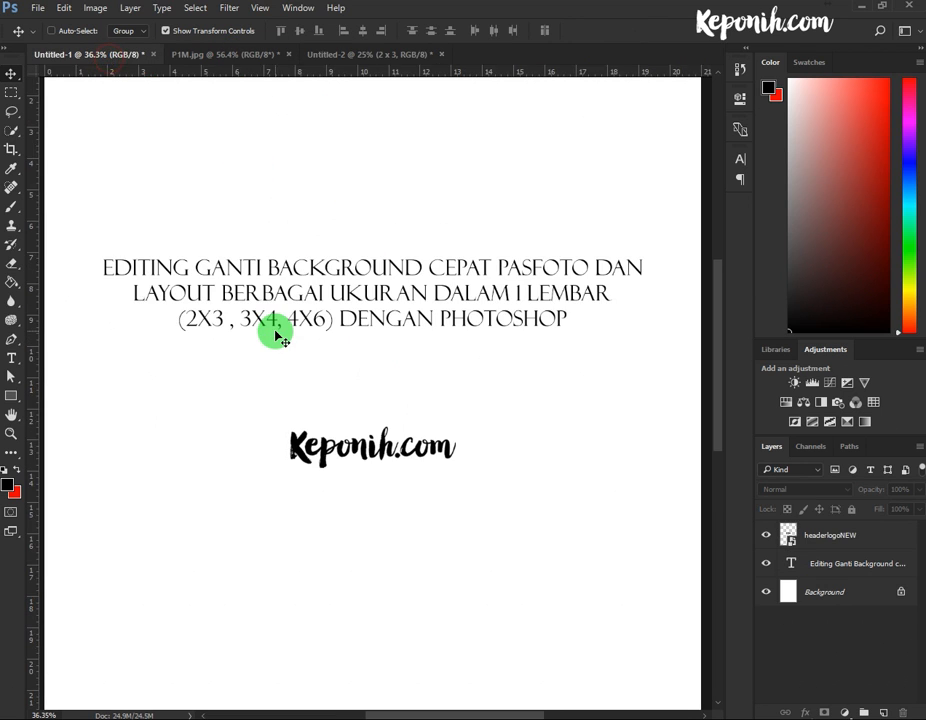
click(368, 56)
click(265, 56)
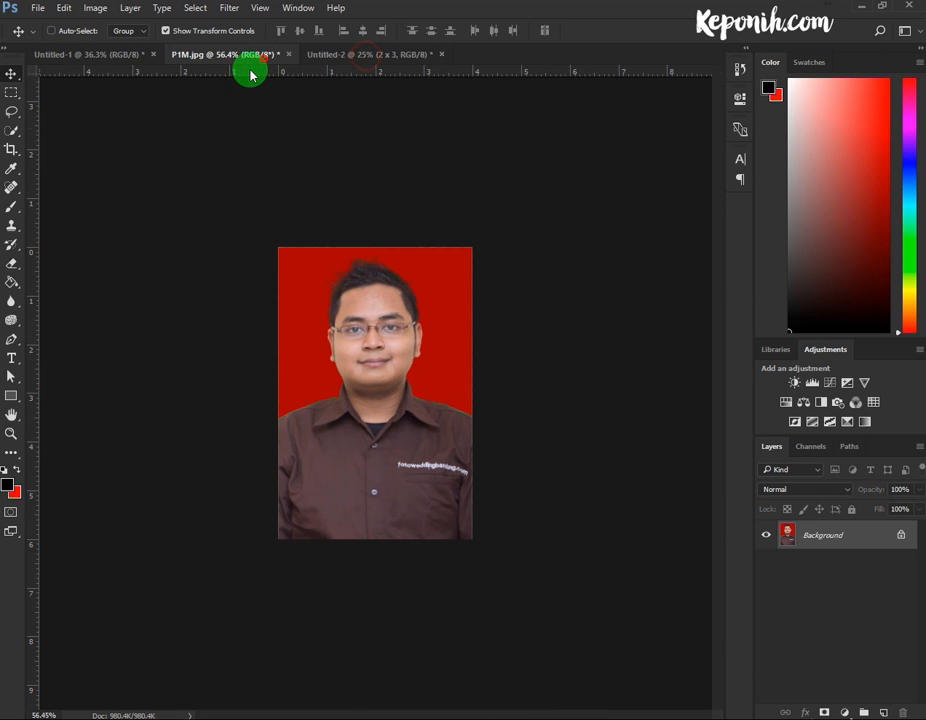
click(92, 10)
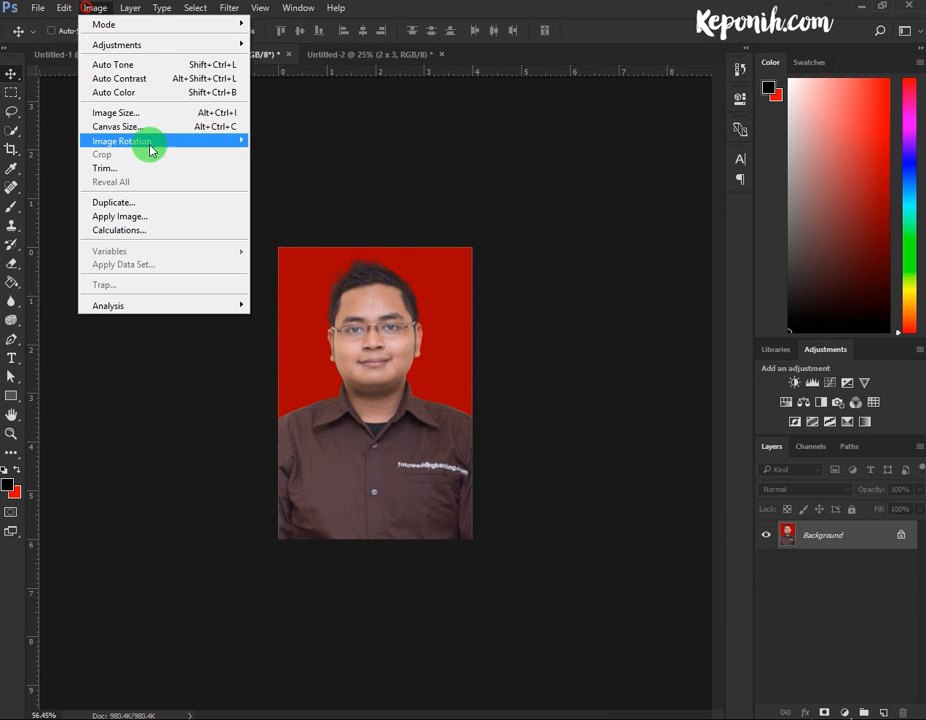
click(138, 115)
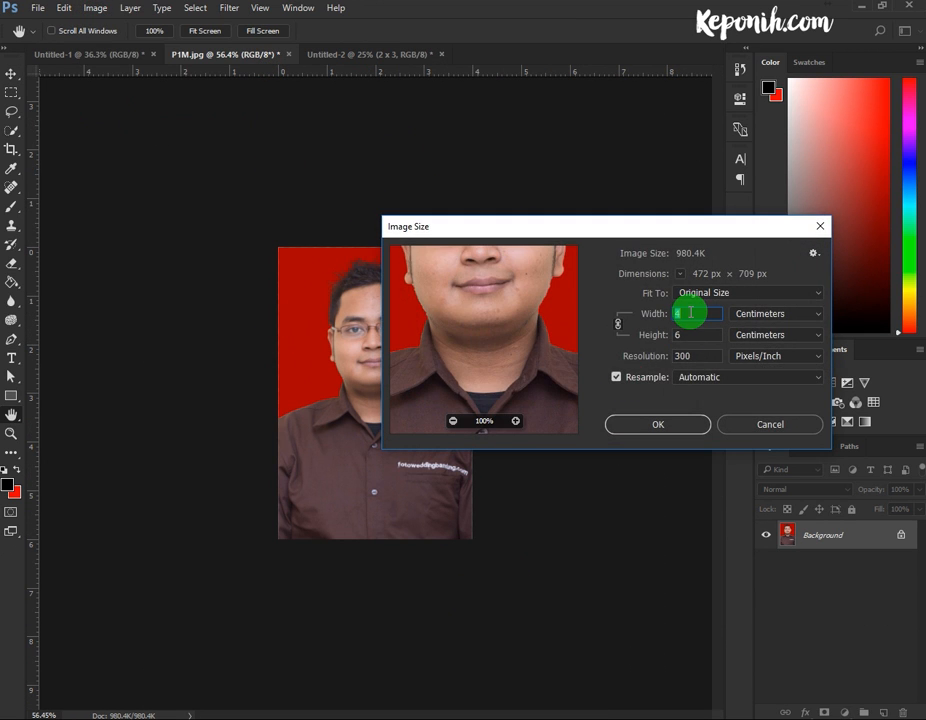
text(3)
drag(697, 338, 650, 341)
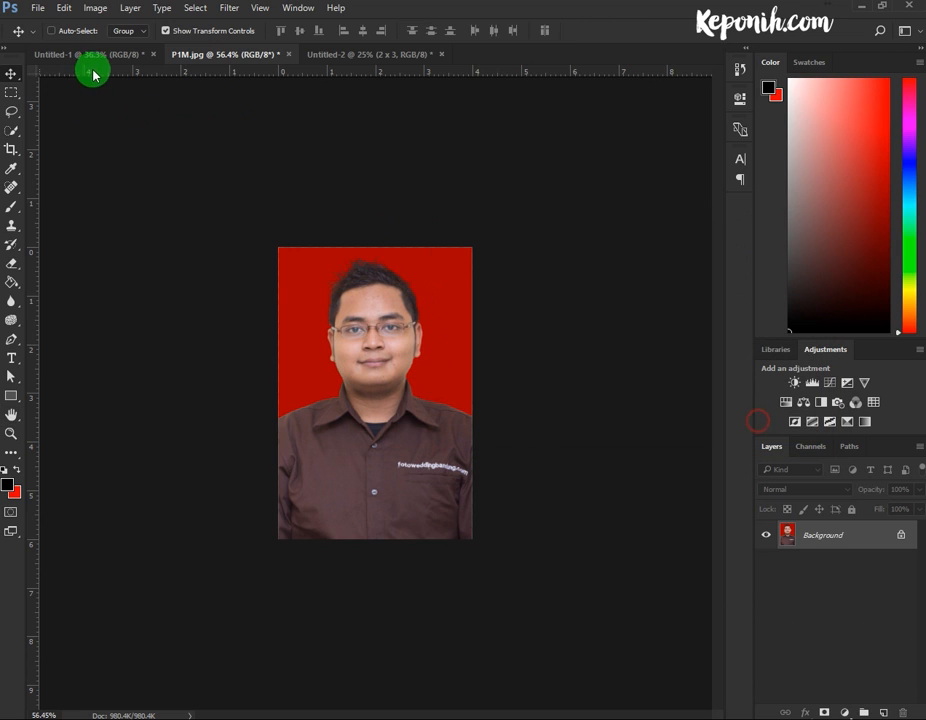
Crop the portrait in P1M.jpg to 3 x 4 cm, shifting the photo down to leave space above the hair
click(11, 149)
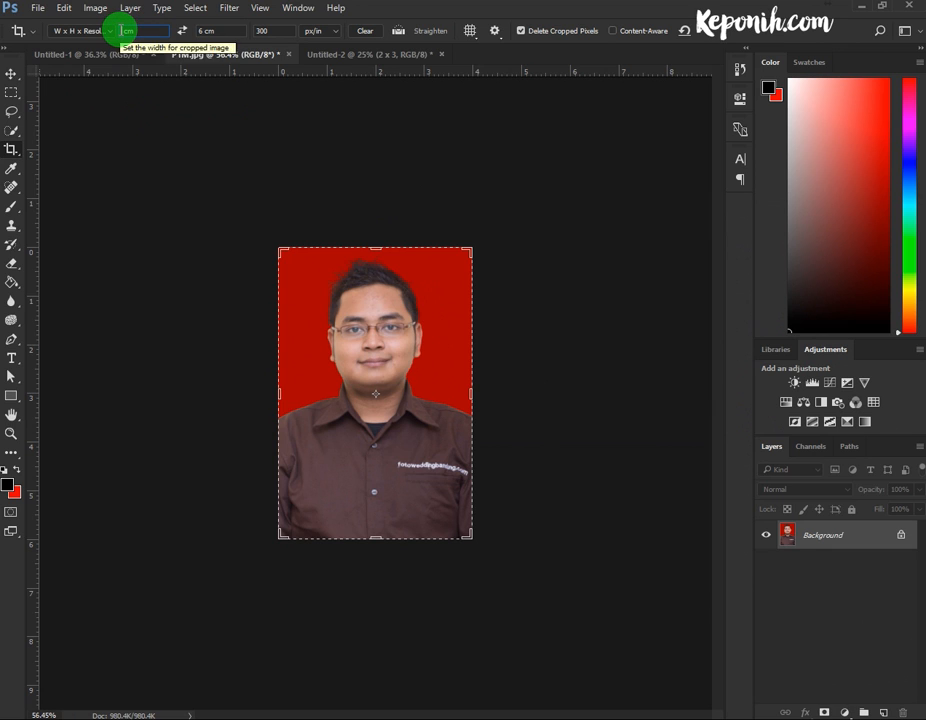
text(3)
click(219, 31)
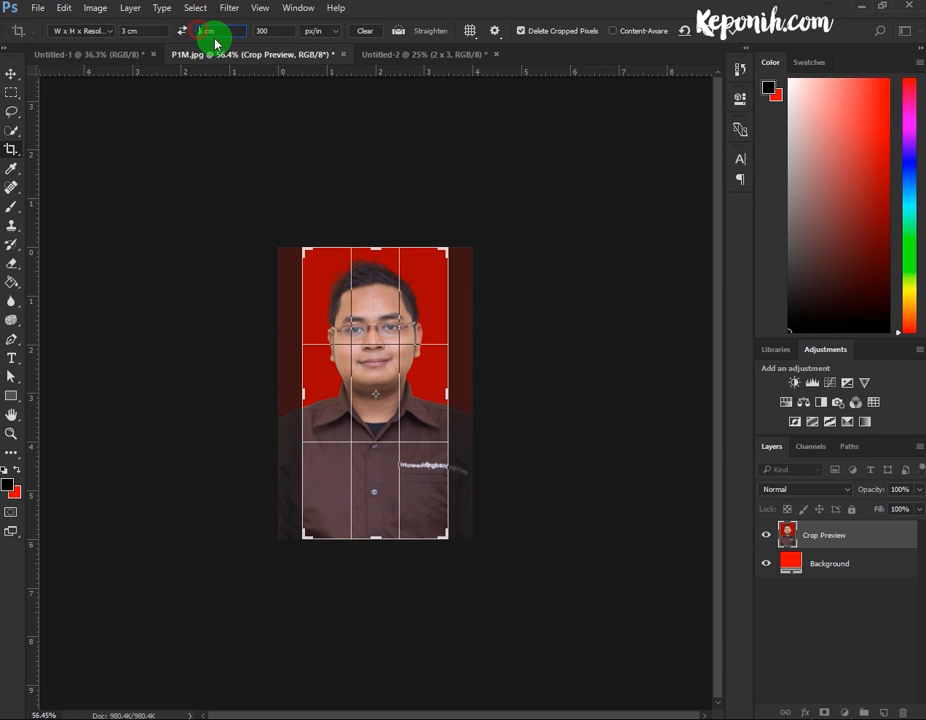
text(4)
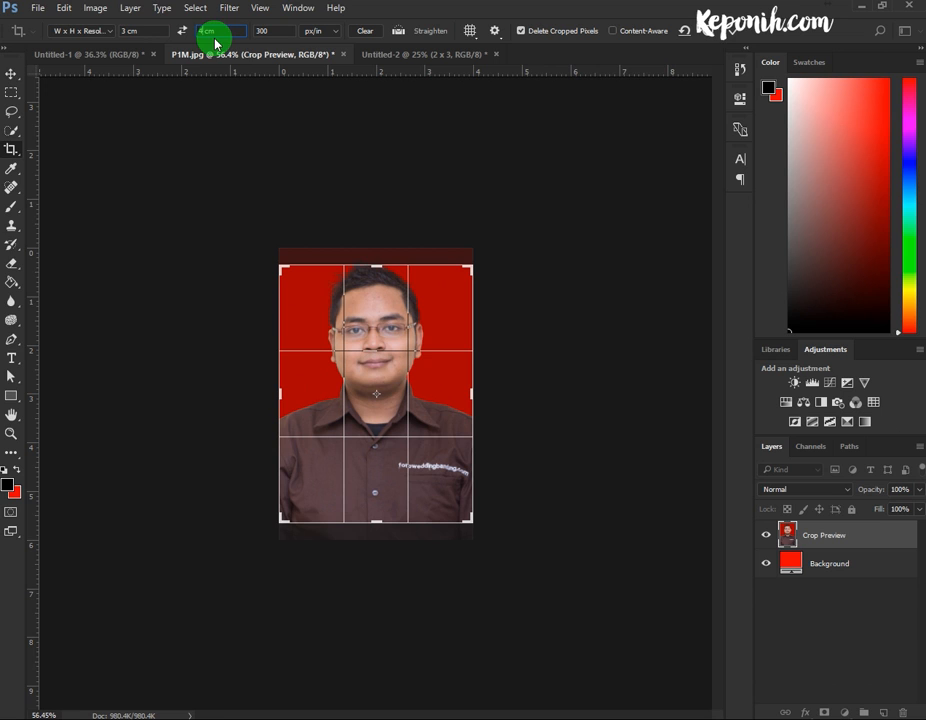
drag(428, 316, 430, 335)
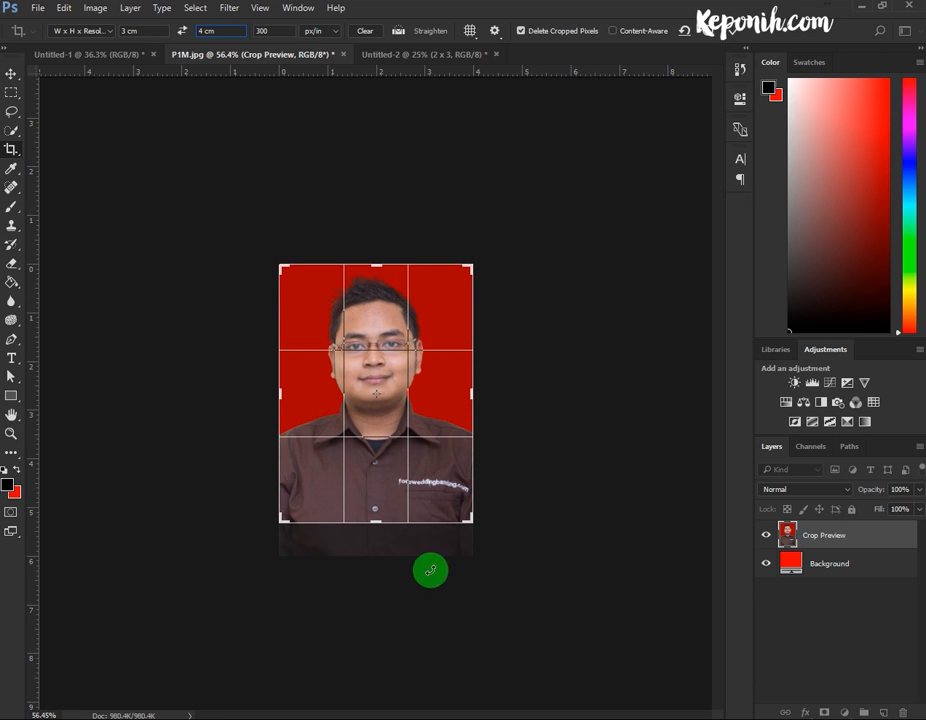
click(733, 32)
Duplicate the cropped portrait's Background layer from P1M.jpg into Untitled-2 and switch to that A4 document
right_click(856, 548)
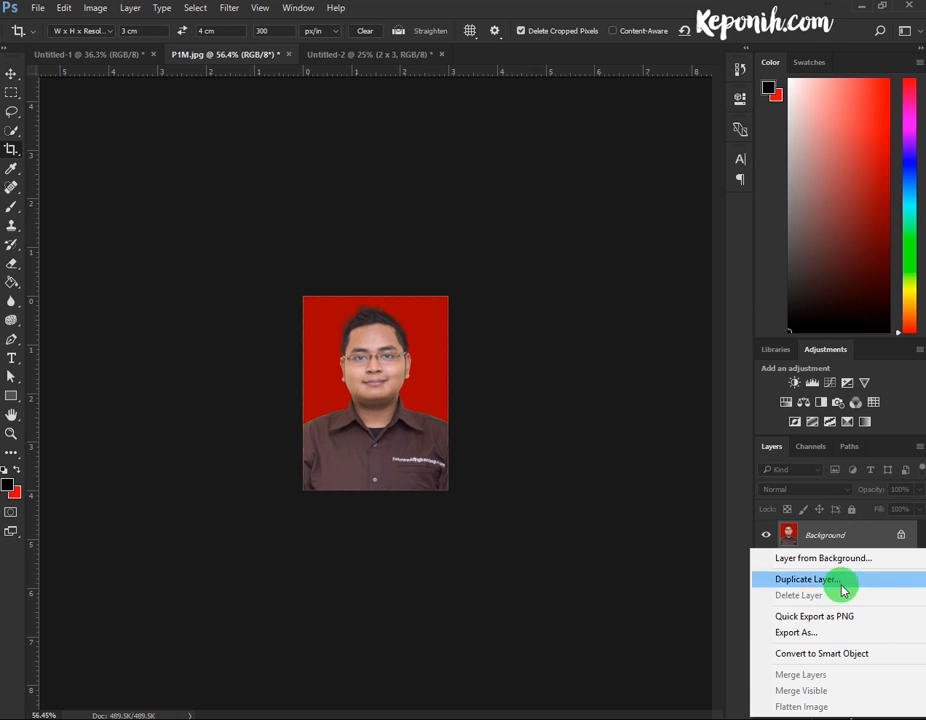
click(842, 591)
click(530, 272)
click(463, 311)
click(588, 219)
click(372, 54)
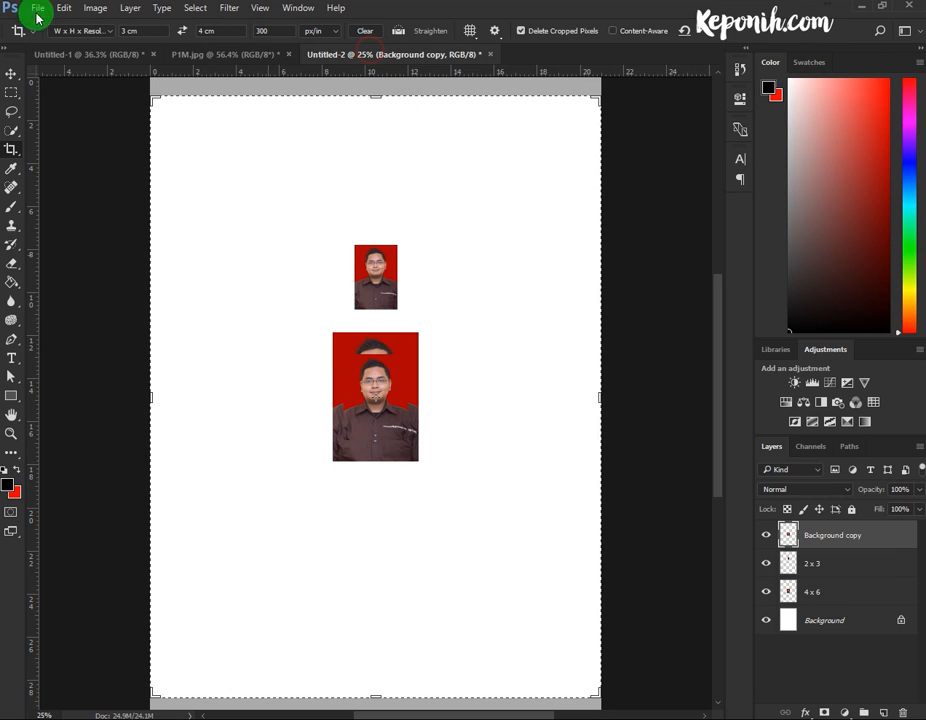
Move the new portrait copy clear of the other photos, up beside the 2 x 3 photo, and rename its layer "3 x 4"
click(9, 75)
drag(374, 377, 481, 230)
click(835, 543)
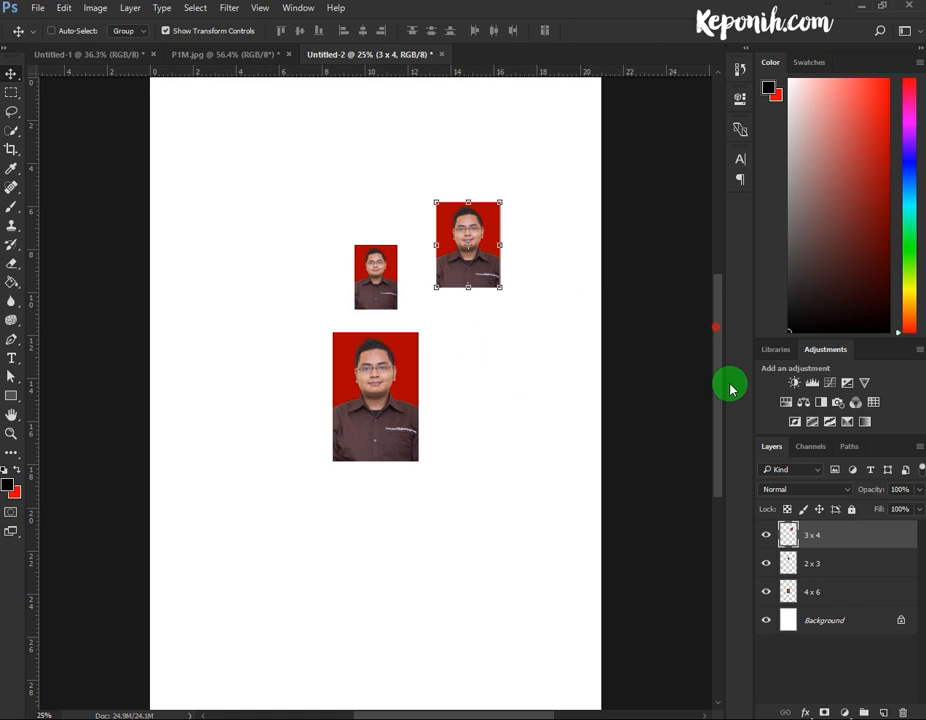
Select the 4 x 6 photo on the sheet and move it into the page's top-left corner, leaving a small margin
drag(721, 398, 738, 374)
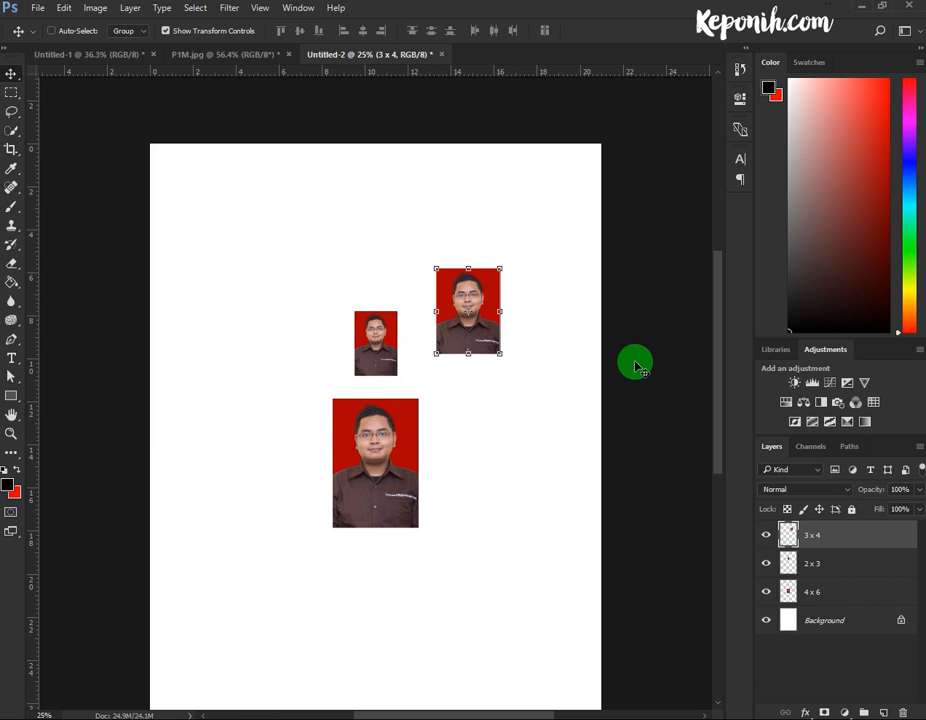
right_click(414, 462)
click(417, 459)
drag(415, 457, 238, 209)
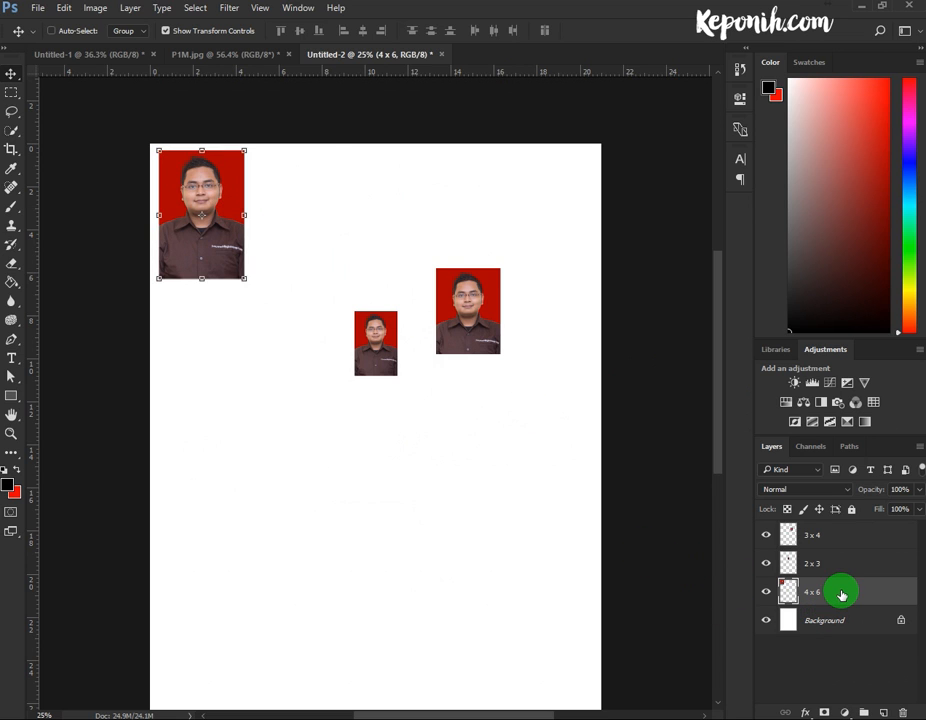
Duplicate the 4 x 6 layer three times and move the topmost copy toward the right side of the page
drag(841, 590, 881, 712)
drag(878, 597, 883, 712)
drag(221, 244, 455, 242)
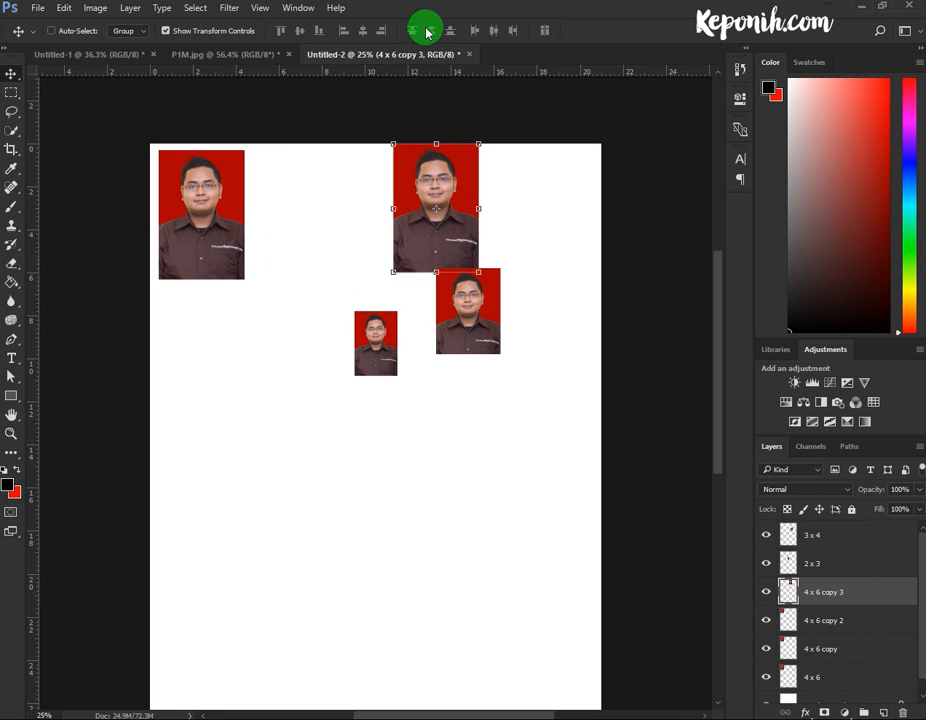
Select all four 4 x 6 layers and distribute them evenly by their horizontal centers
scroll(845, 630, down, 1)
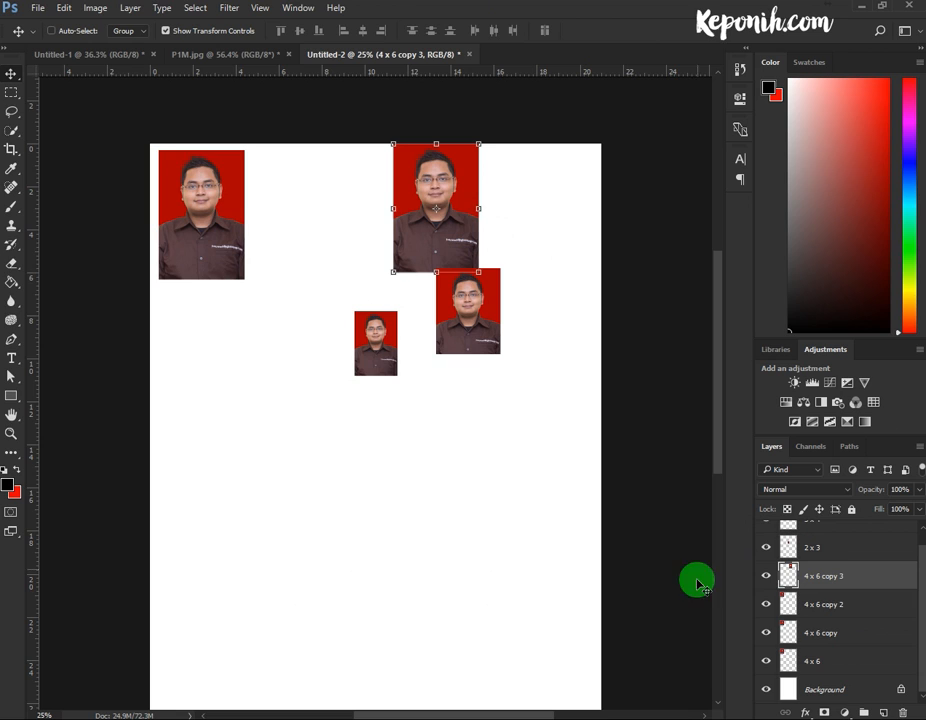
click(827, 628)
click(830, 572)
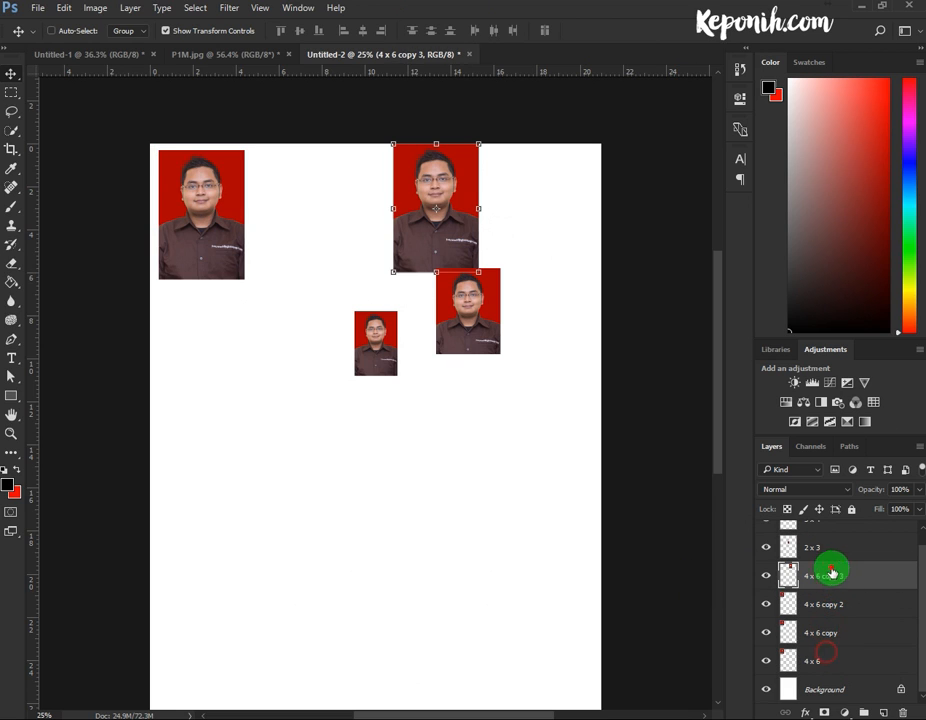
shift+click(838, 663)
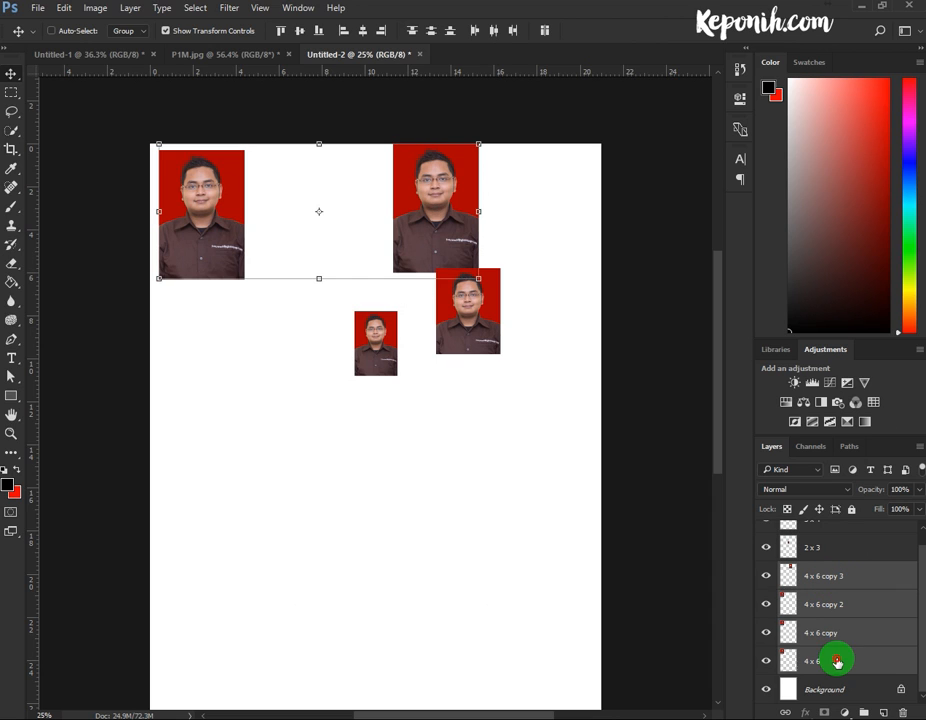
click(497, 36)
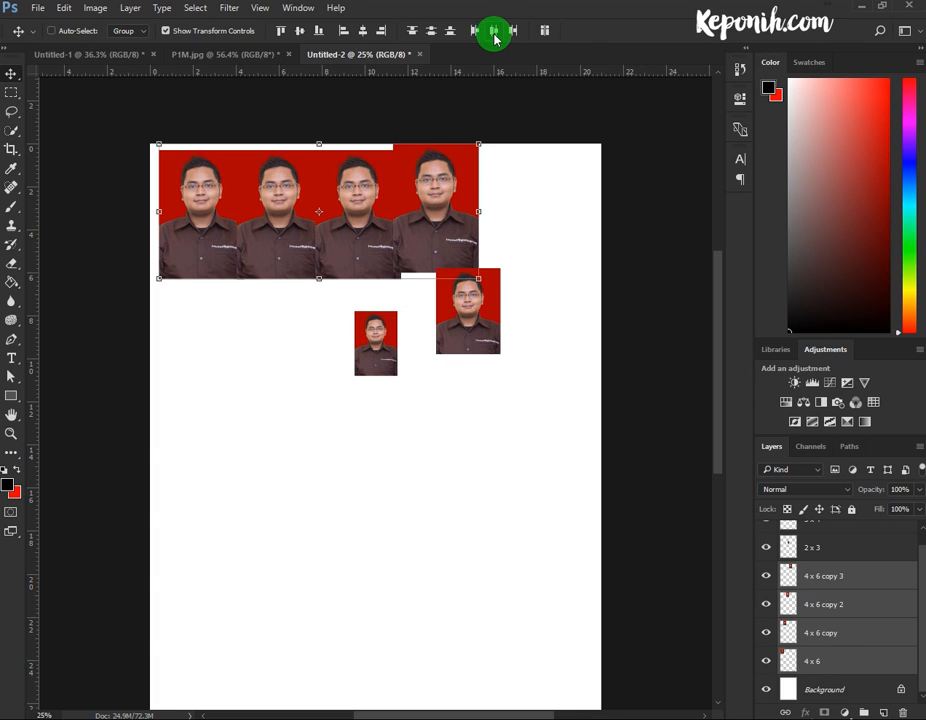
Level 4 x 6 copy 3 with the row, shift it farther right, and redistribute the four photos until clear gaps separate them
click(838, 570)
mouse_move(482, 196)
mouse_down()
mouse_move(467, 182)
mouse_move(473, 188)
mouse_up()
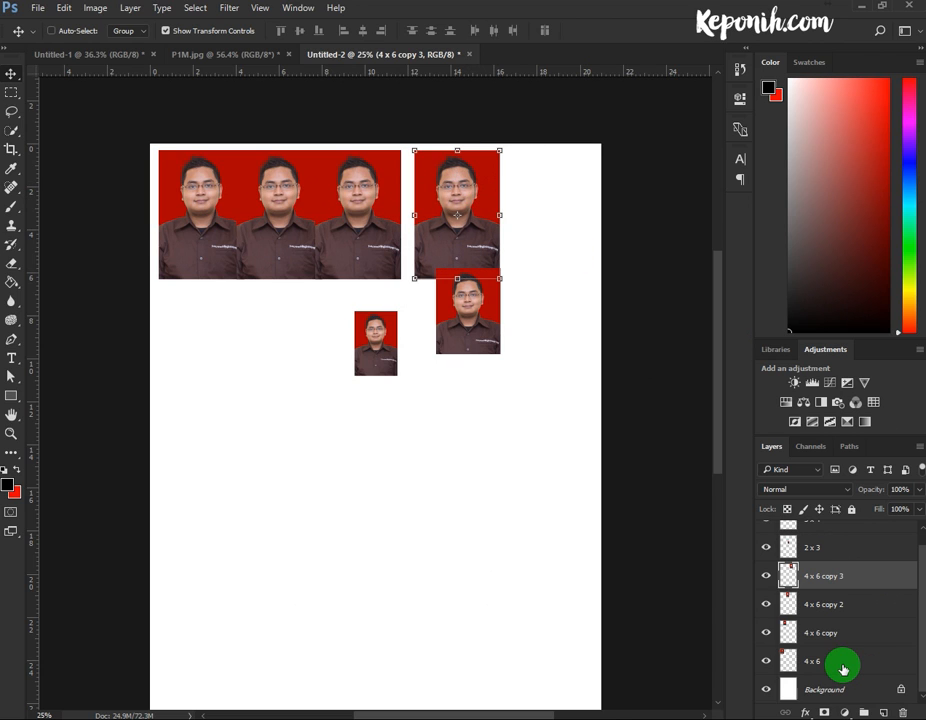
shift+click(843, 669)
click(490, 31)
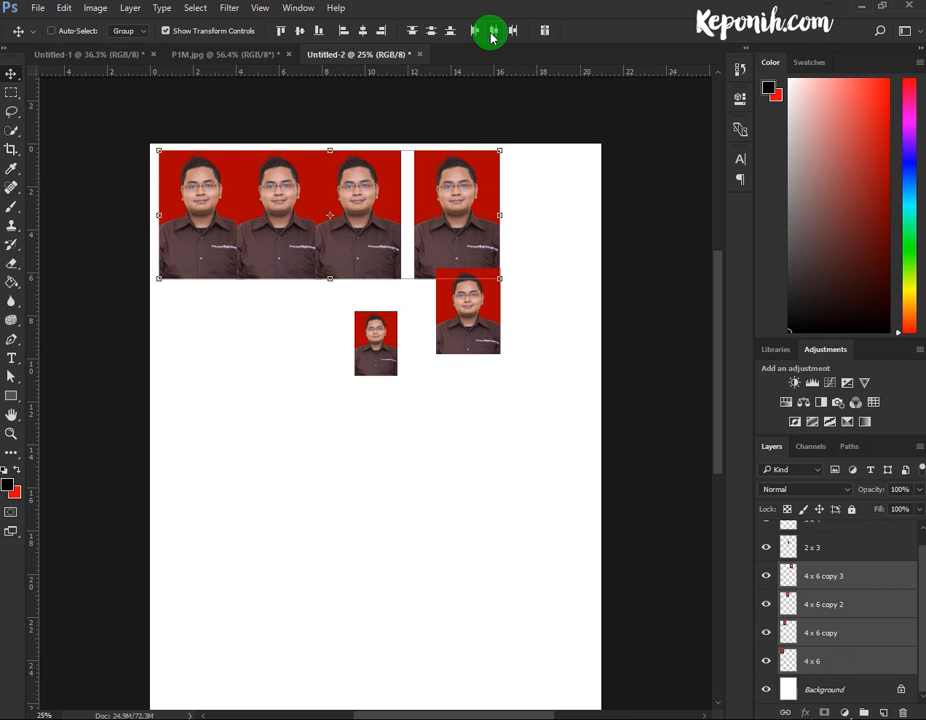
click(874, 576)
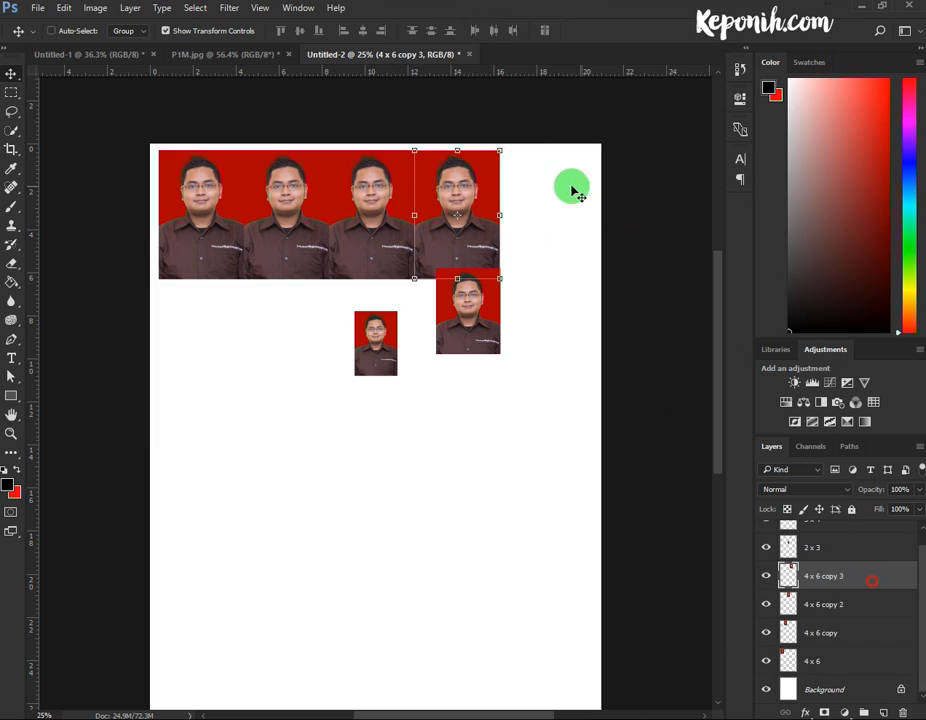
drag(497, 180, 530, 174)
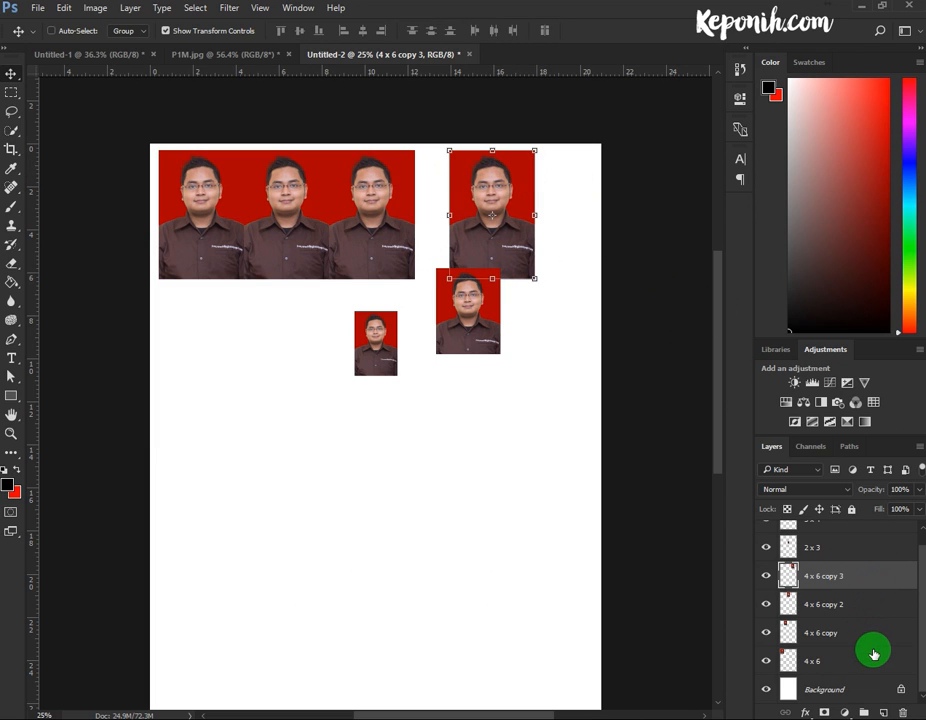
shift+click(874, 657)
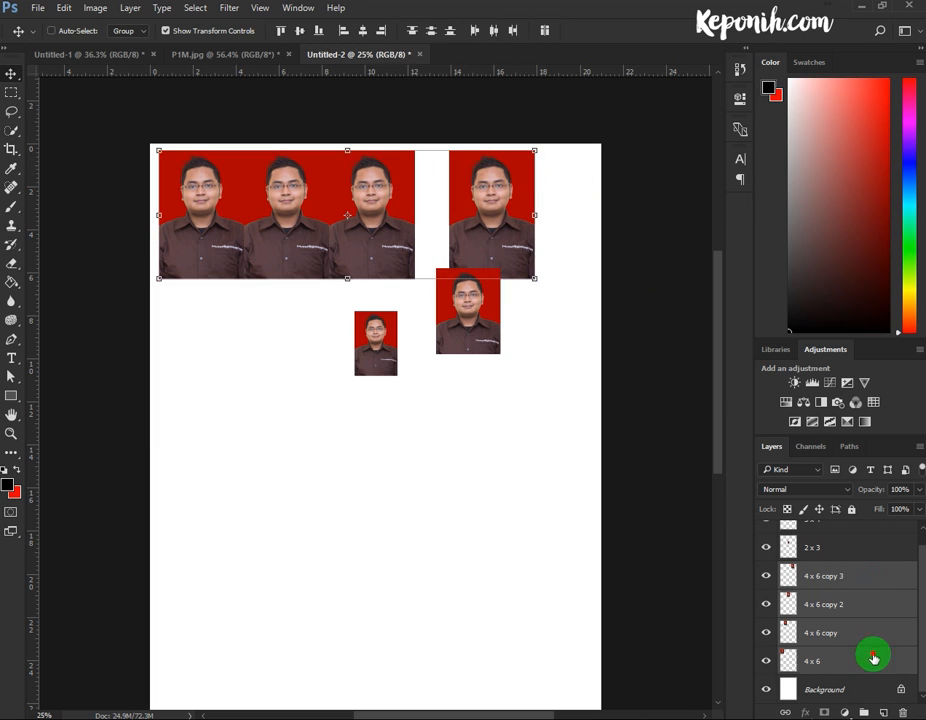
click(495, 33)
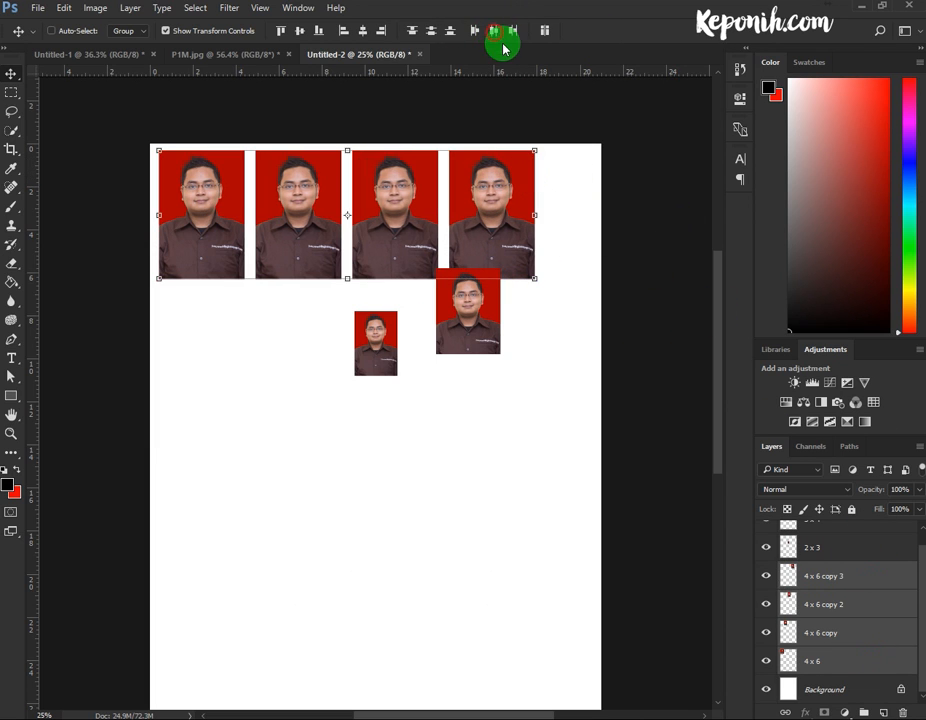
Add a fifth 4 x 6 copy at the page's right edge, then distribute all five photos evenly and center the row on the page
click(848, 573)
drag(862, 582, 884, 712)
drag(514, 174, 563, 172)
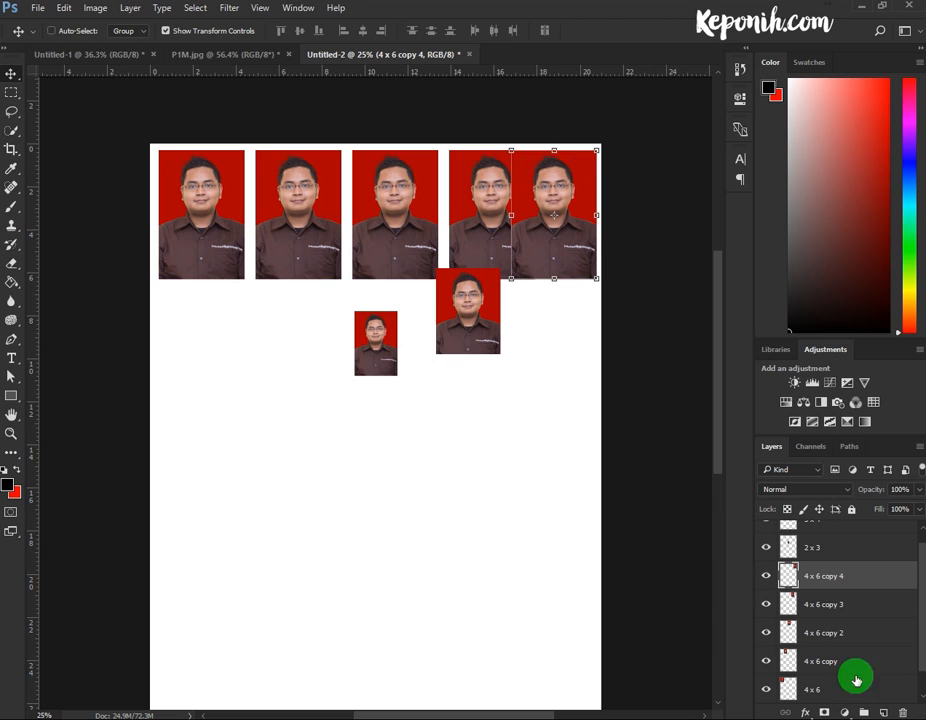
shift+click(836, 688)
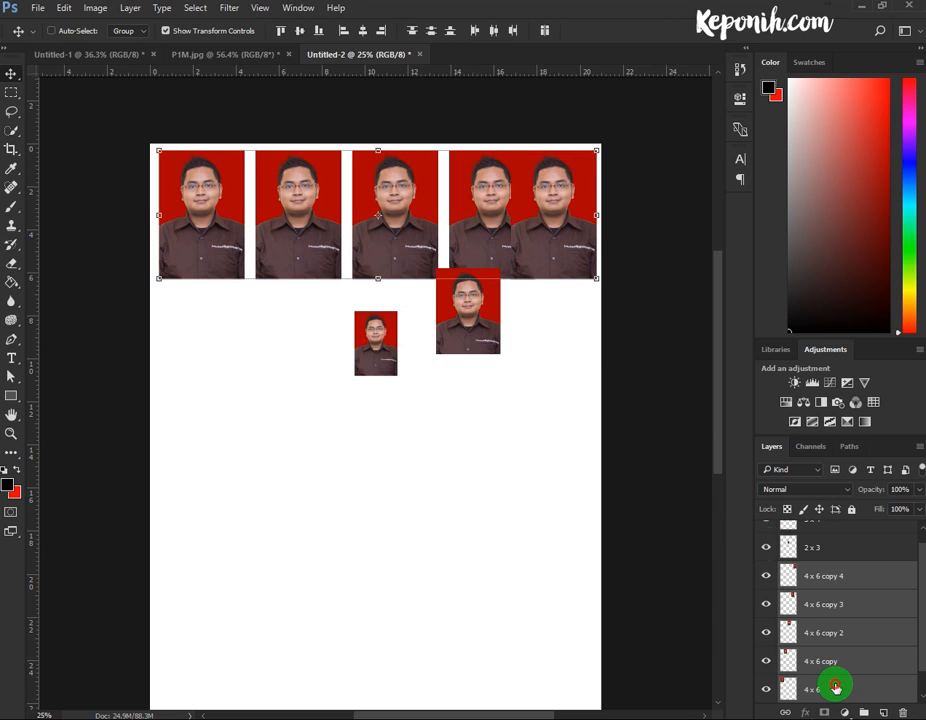
click(498, 31)
drag(364, 182, 358, 182)
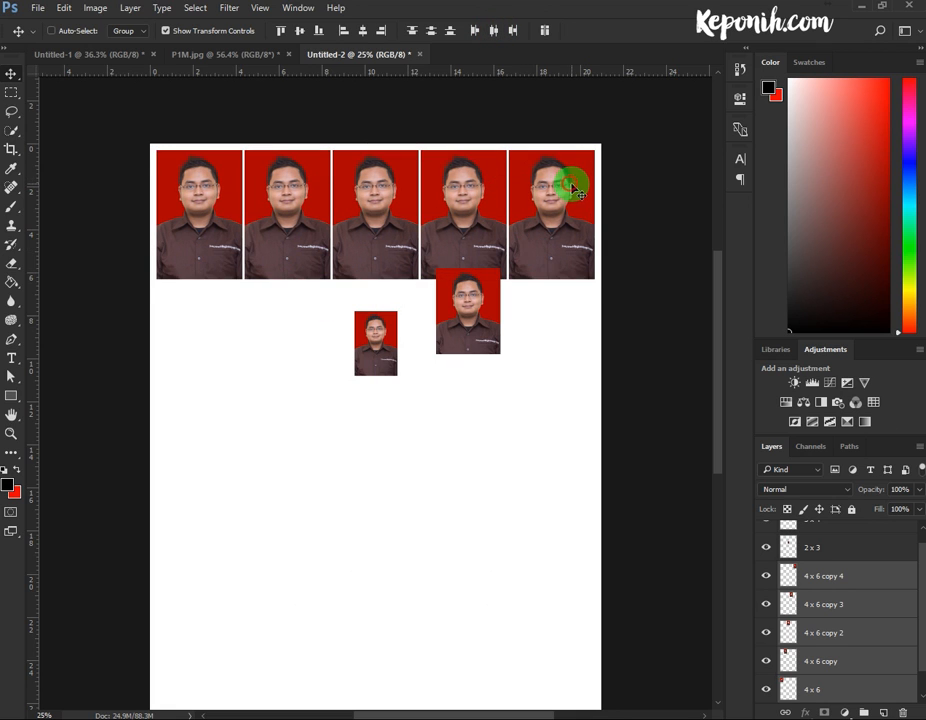
Move the 2 x 3 photo directly below the first 4 x 6 photo, and the 3 x 4 photo farther down the page
right_click(398, 350)
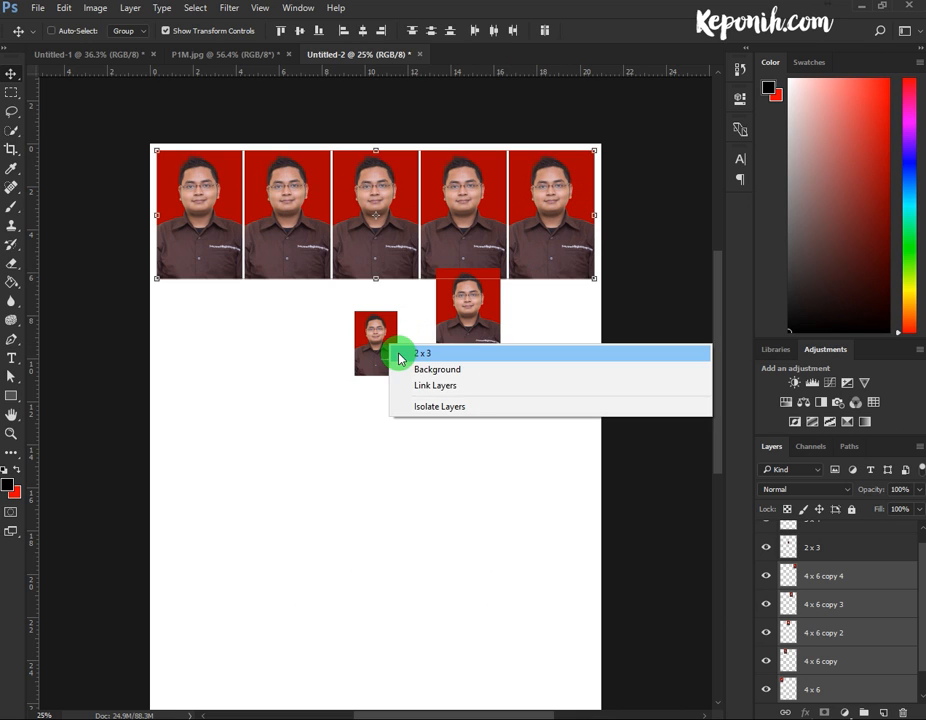
click(401, 352)
drag(353, 325, 195, 303)
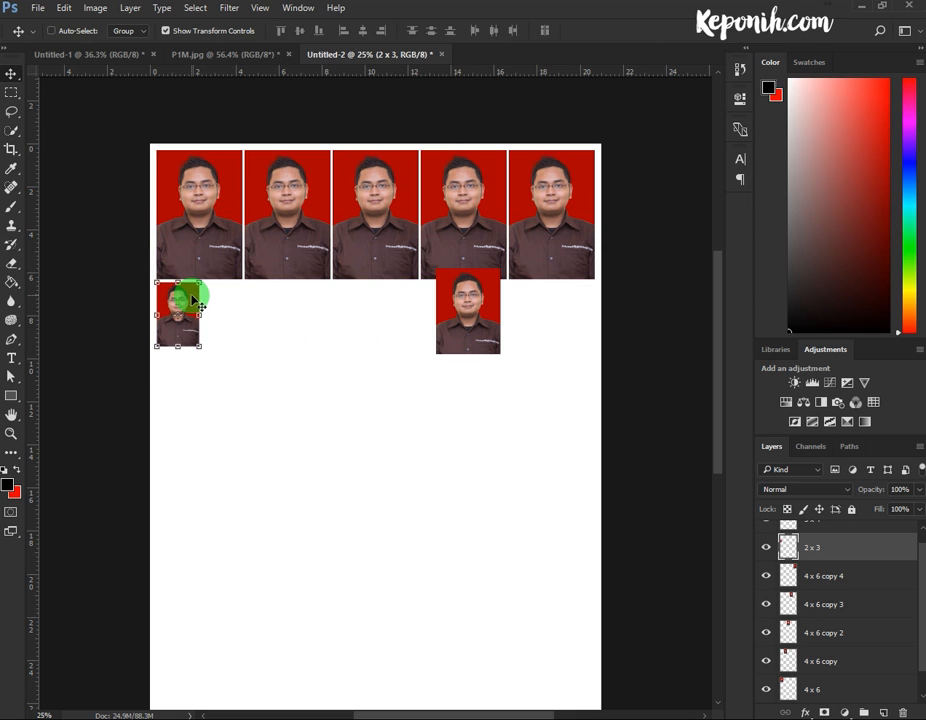
right_click(474, 303)
click(488, 312)
drag(431, 352, 226, 434)
Duplicate the 2 x 3 layer nine times and move the topmost copy to the right end of the row
right_click(192, 331)
click(214, 337)
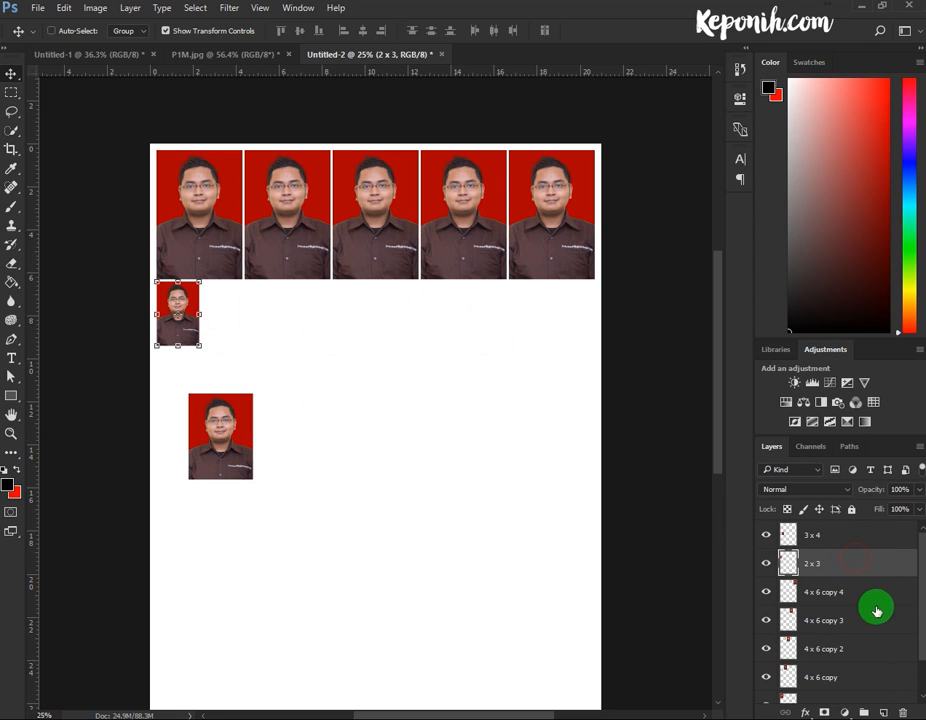
right_click(866, 565)
click(872, 565)
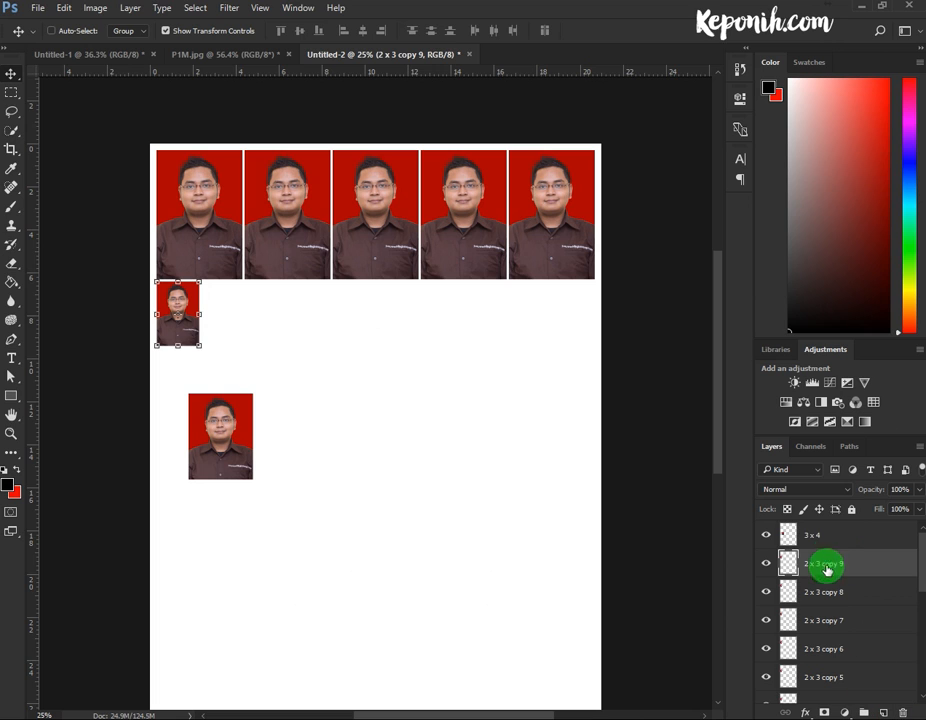
drag(180, 289, 583, 301)
Select all ten 2 x 3 layers and distribute them evenly by their horizontal centers across the row
scroll(889, 560, down, 3)
scroll(878, 600, up, 4)
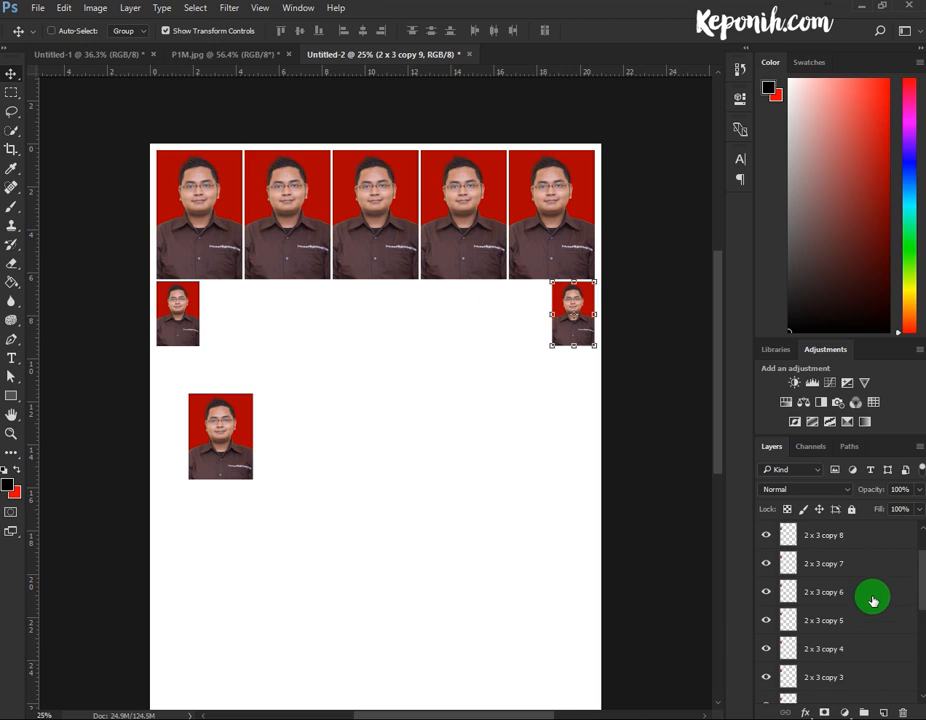
scroll(864, 601, down, 3)
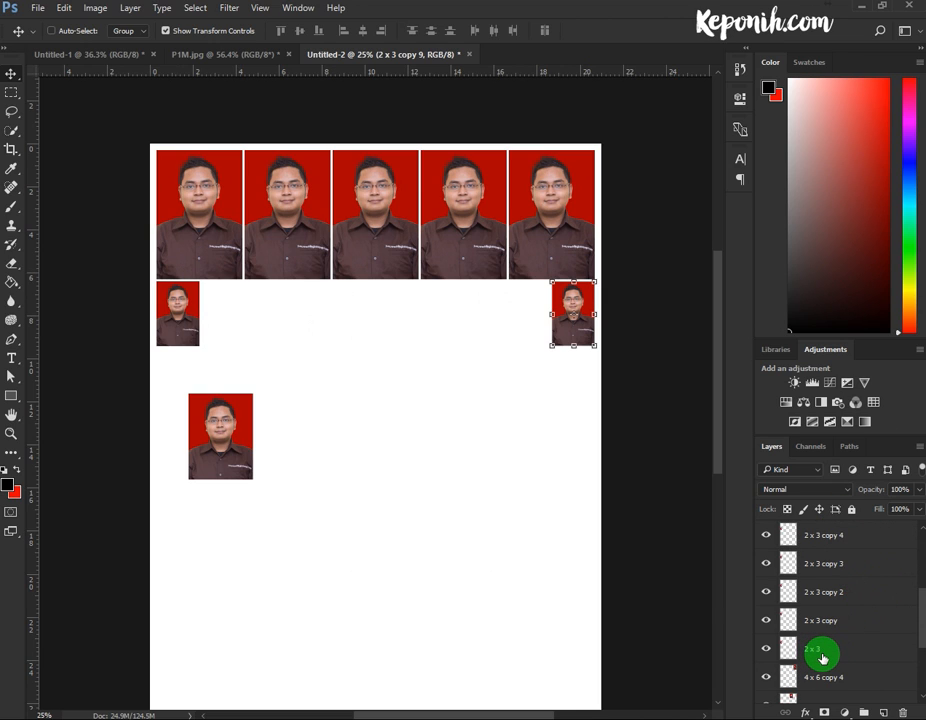
shift+click(822, 652)
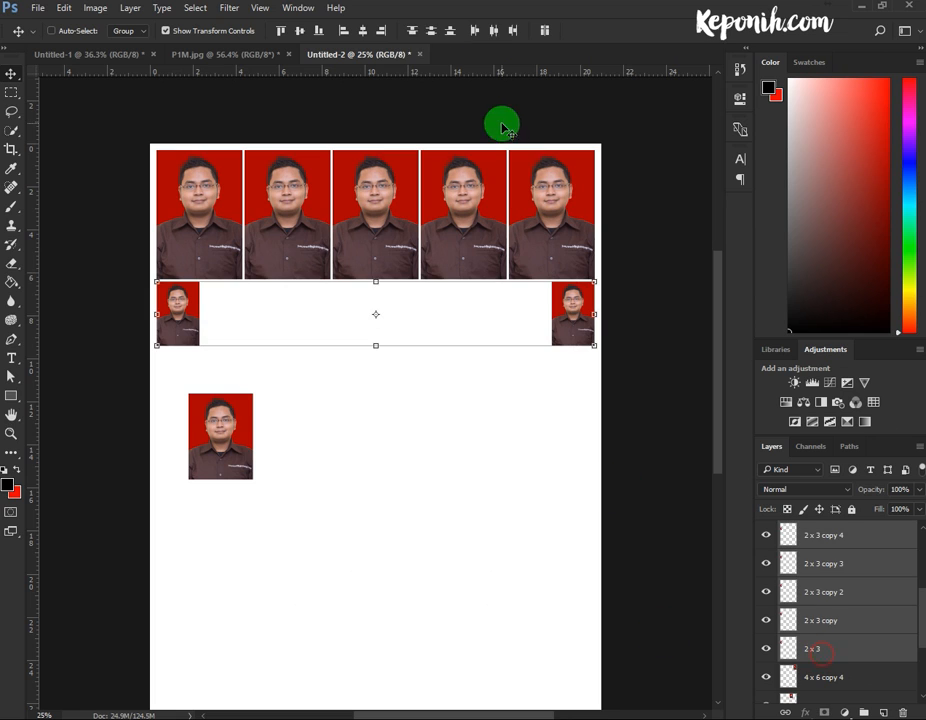
click(496, 30)
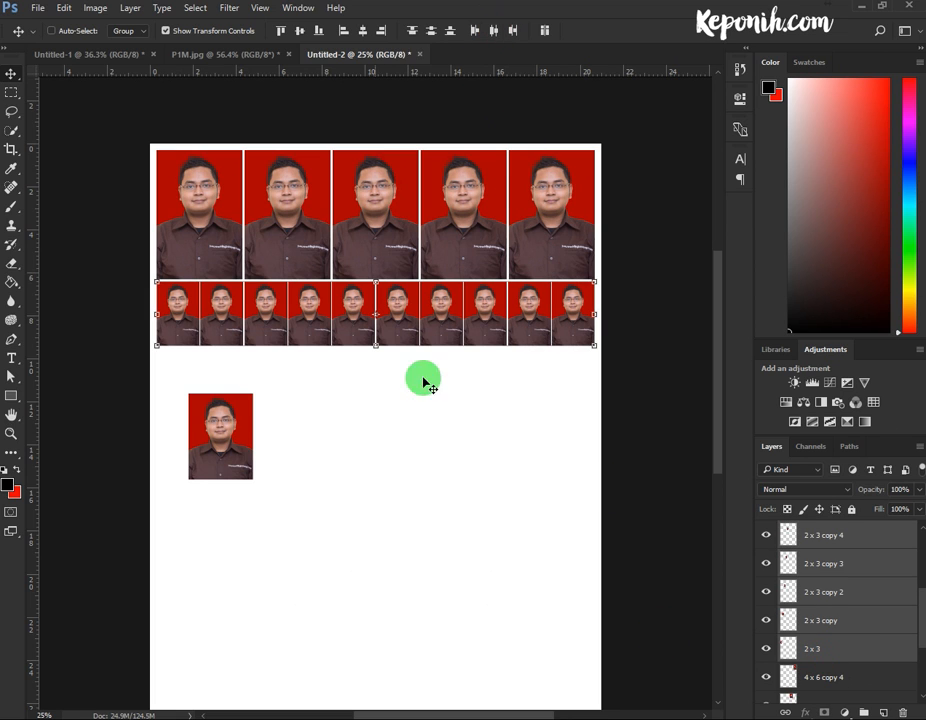
Place the 3 x 4 photo at the left margin directly below the 2 x 3 row and duplicate its layer five times
right_click(219, 441)
click(219, 441)
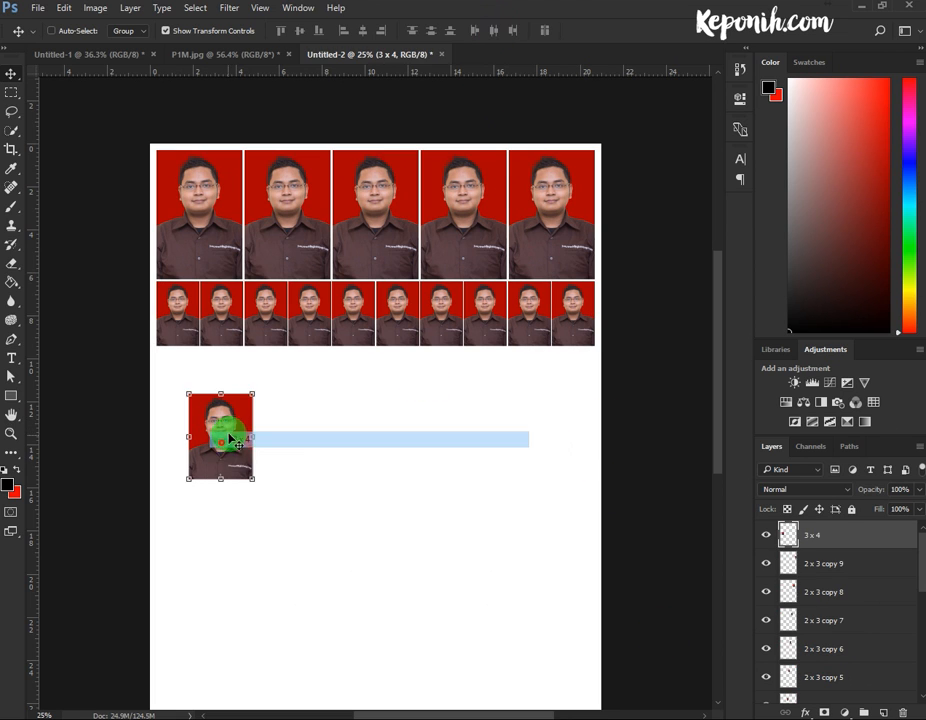
drag(232, 428, 203, 384)
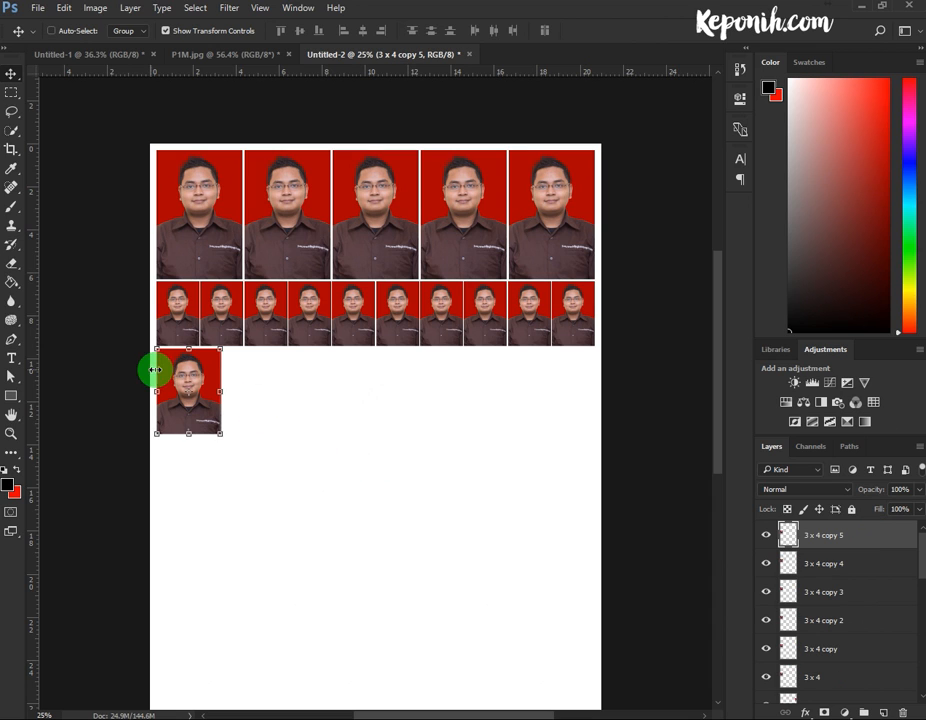
Move 3 x 4 copy 5 to the right end of the row and distribute the six 3 x 4 photos evenly by horizontal centers
drag(192, 372, 581, 374)
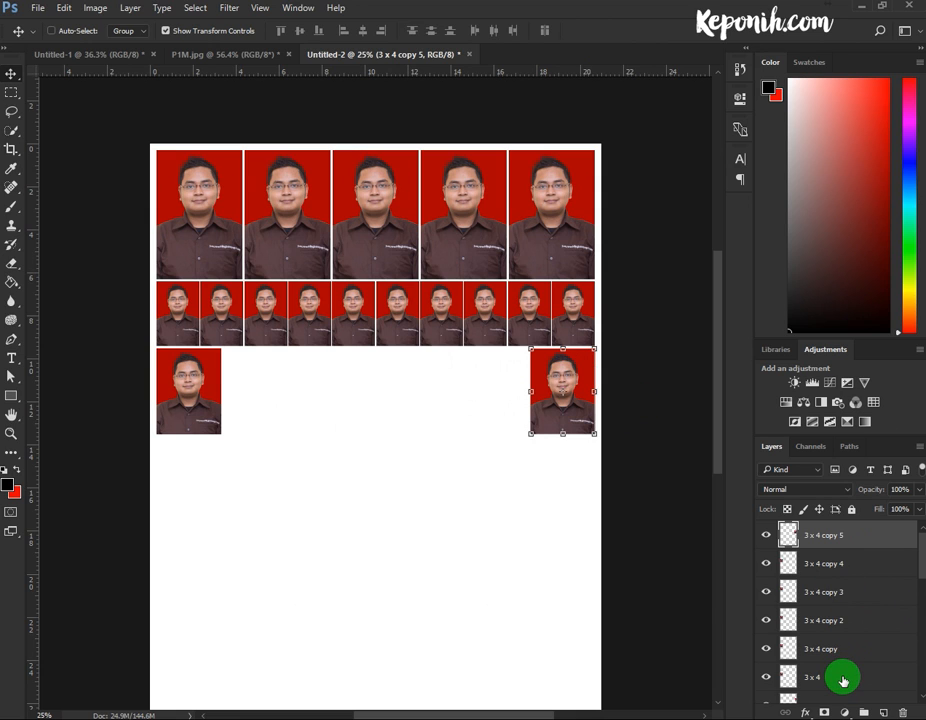
shift+click(842, 680)
click(496, 30)
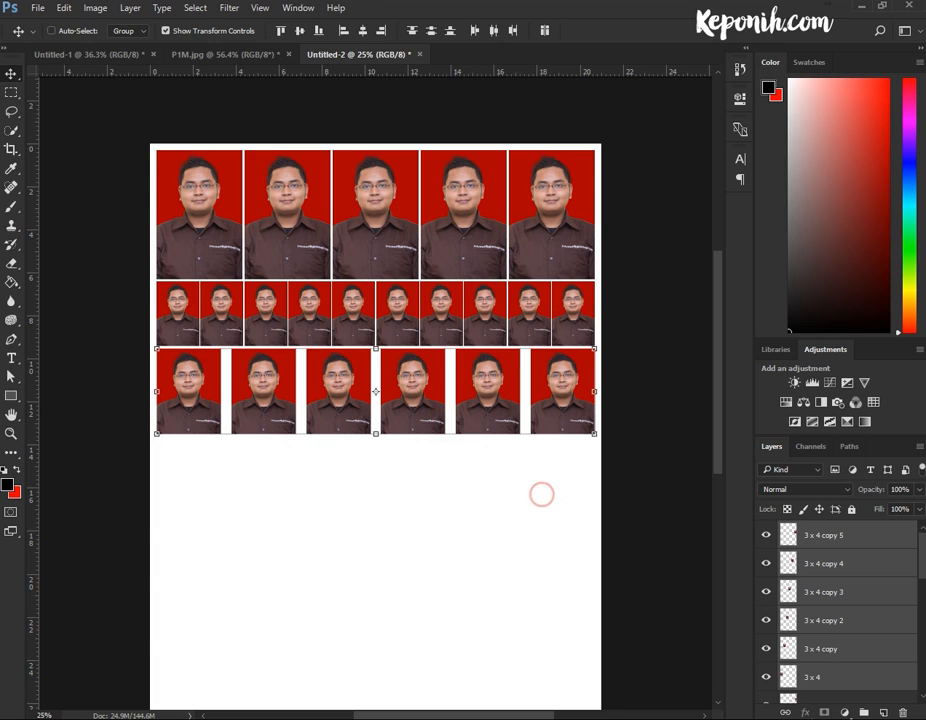
Activate the Rectangular Marquee tool, switch to P1M.jpg, and revert its history to the Crop state before Flatten Image
click(11, 93)
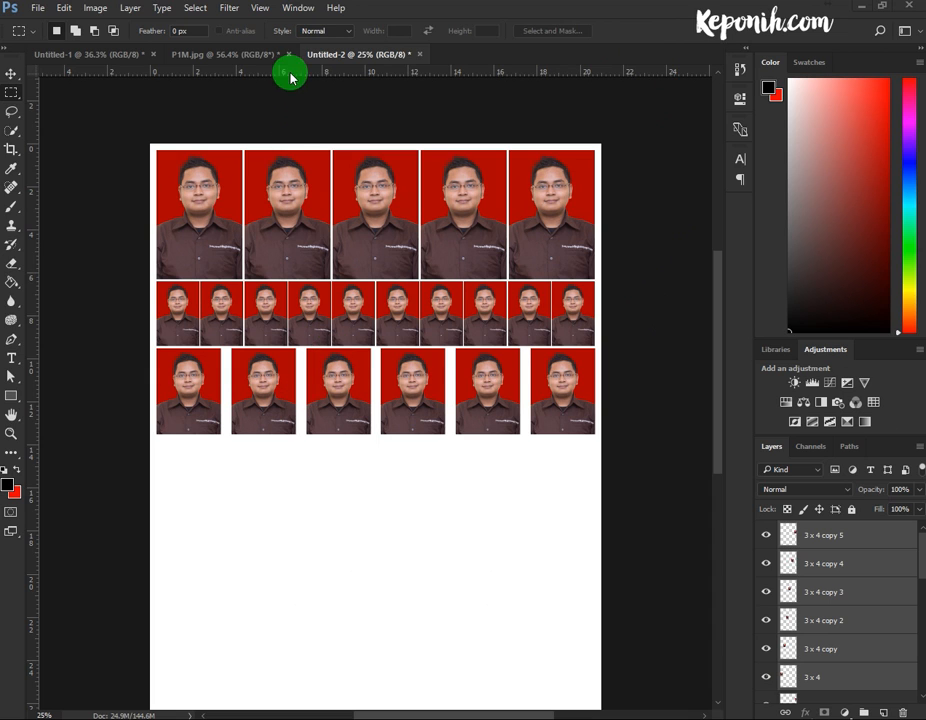
click(210, 54)
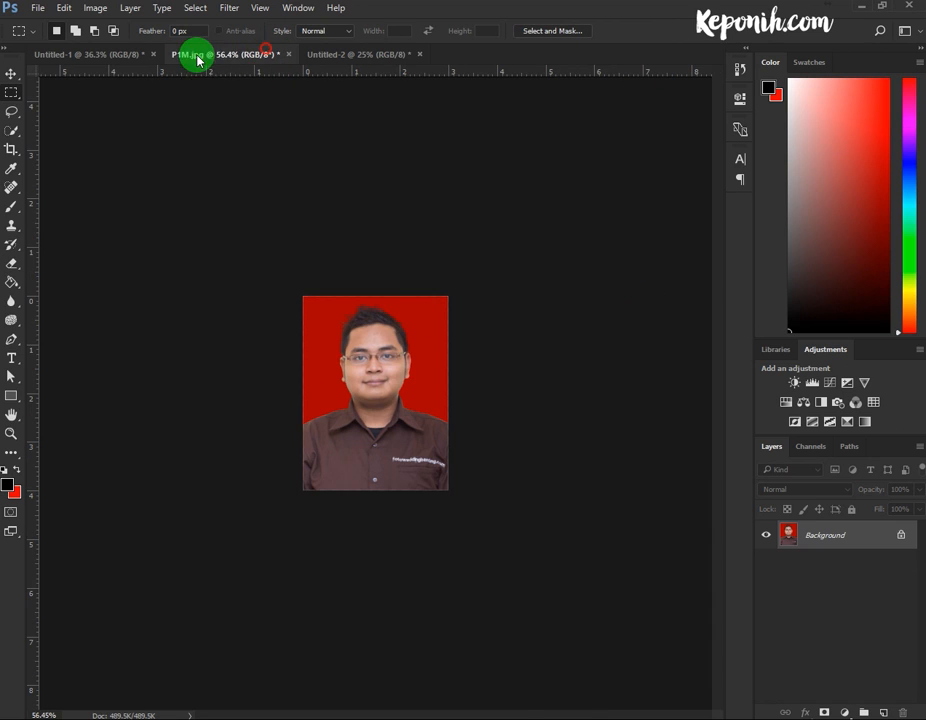
click(746, 70)
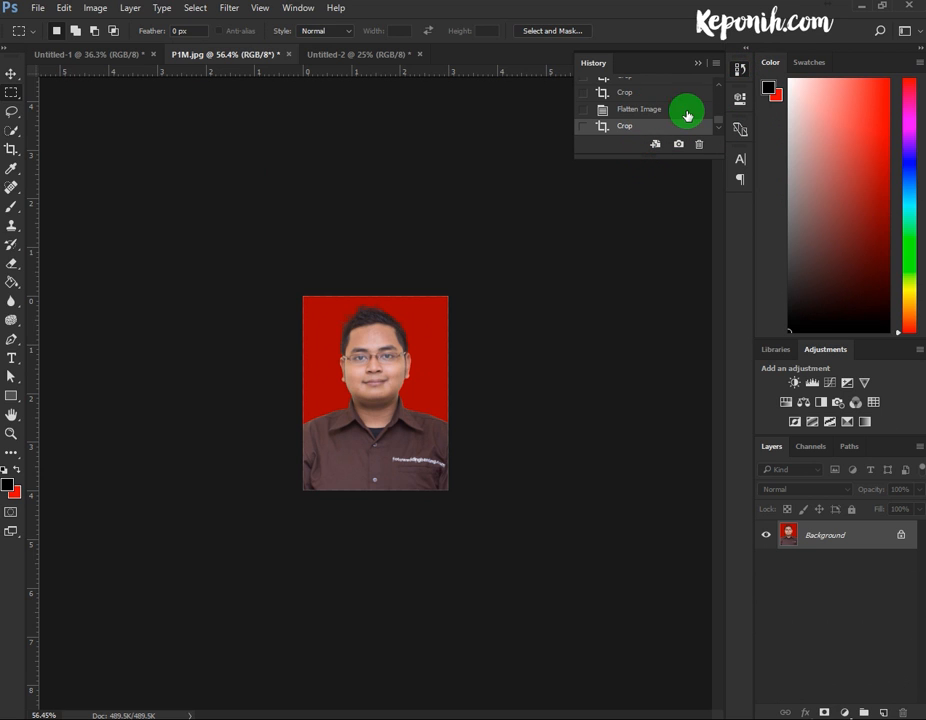
click(635, 96)
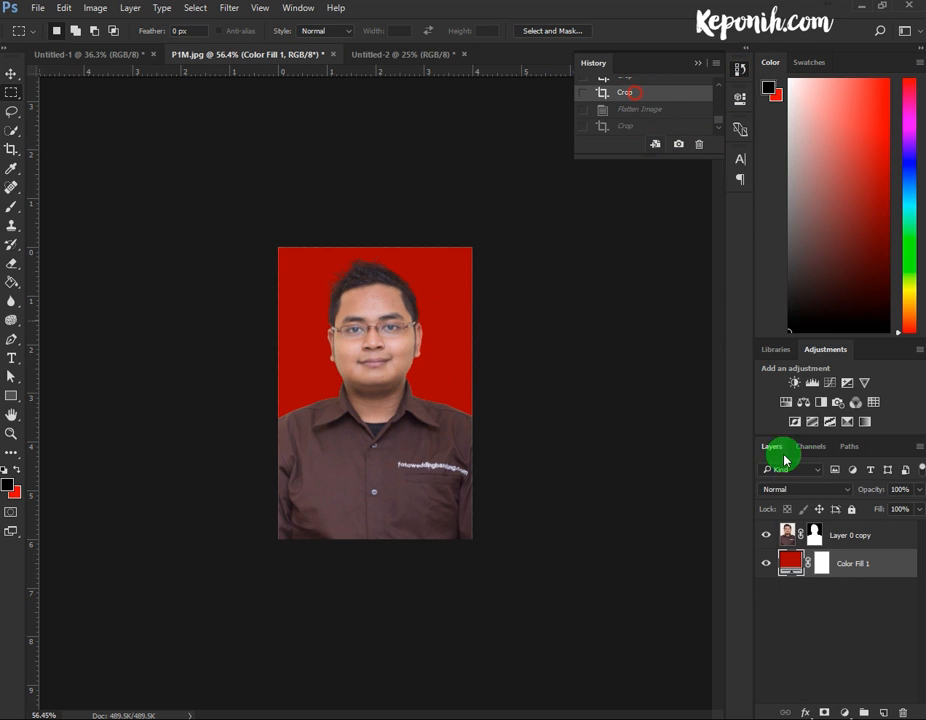
Change the Color Fill 1 background to dark blue 02068f and flatten the image
double_click(791, 561)
click(733, 233)
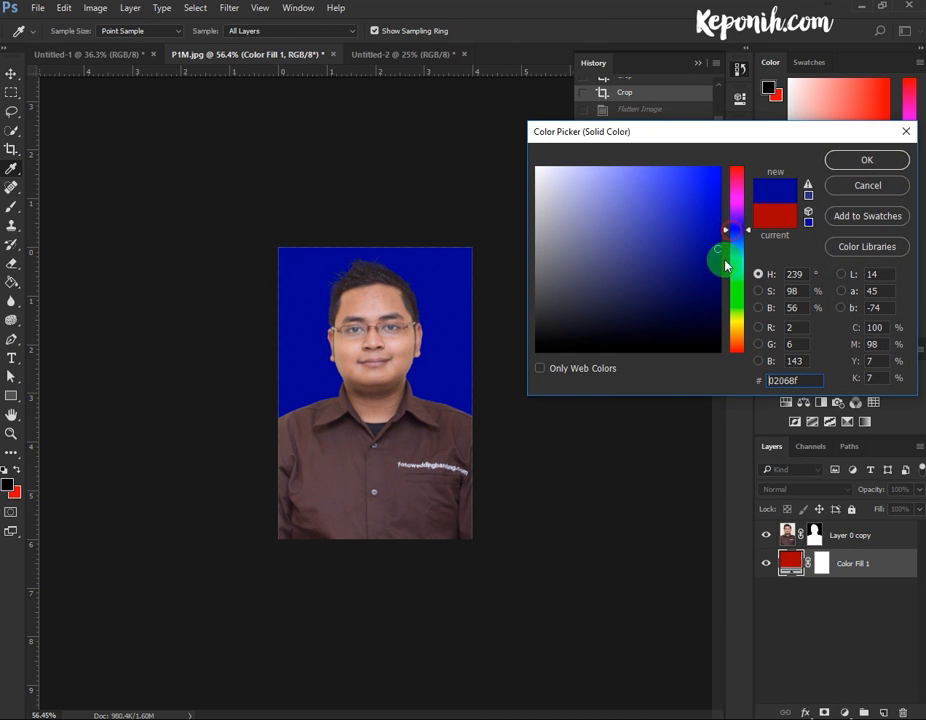
click(867, 160)
click(96, 8)
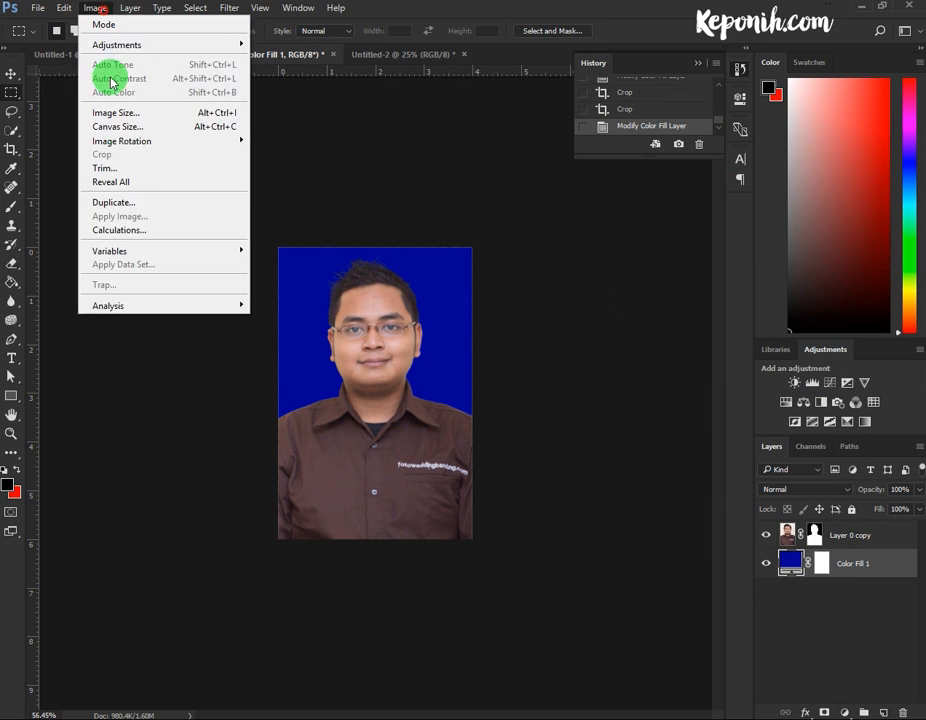
mouse_move(125, 10)
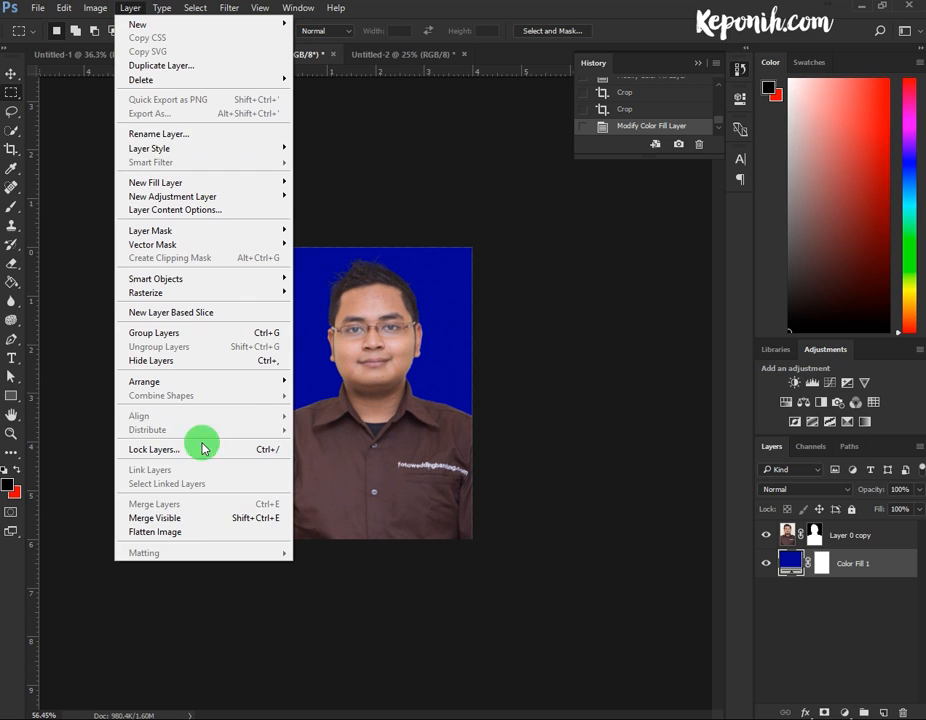
click(212, 531)
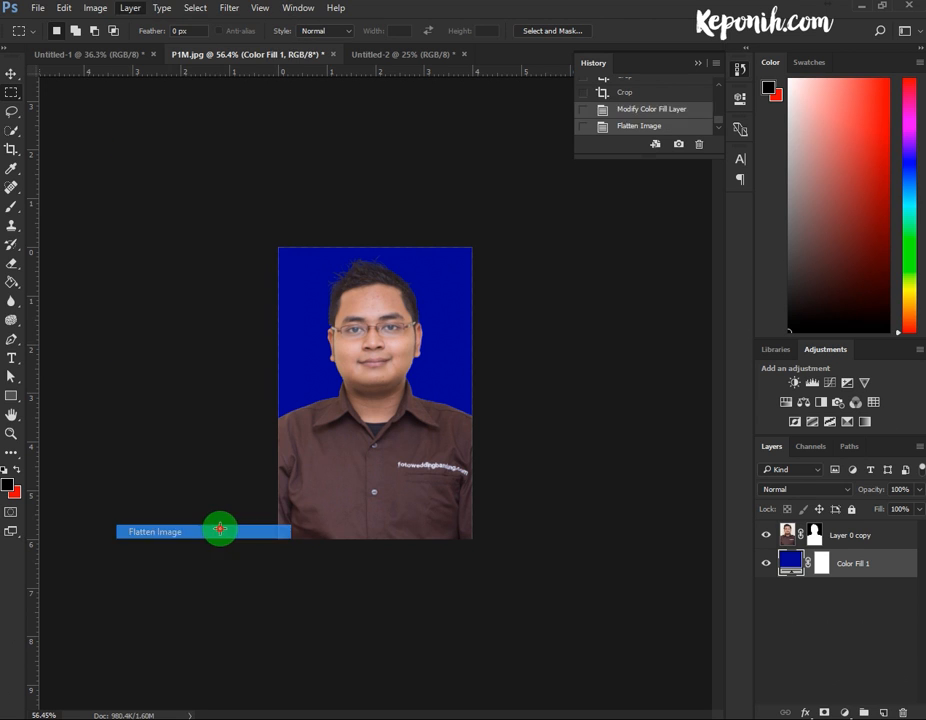
Activate the Crop tool and check the flattened portrait's width, height and resolution without resizing it
click(10, 150)
click(96, 8)
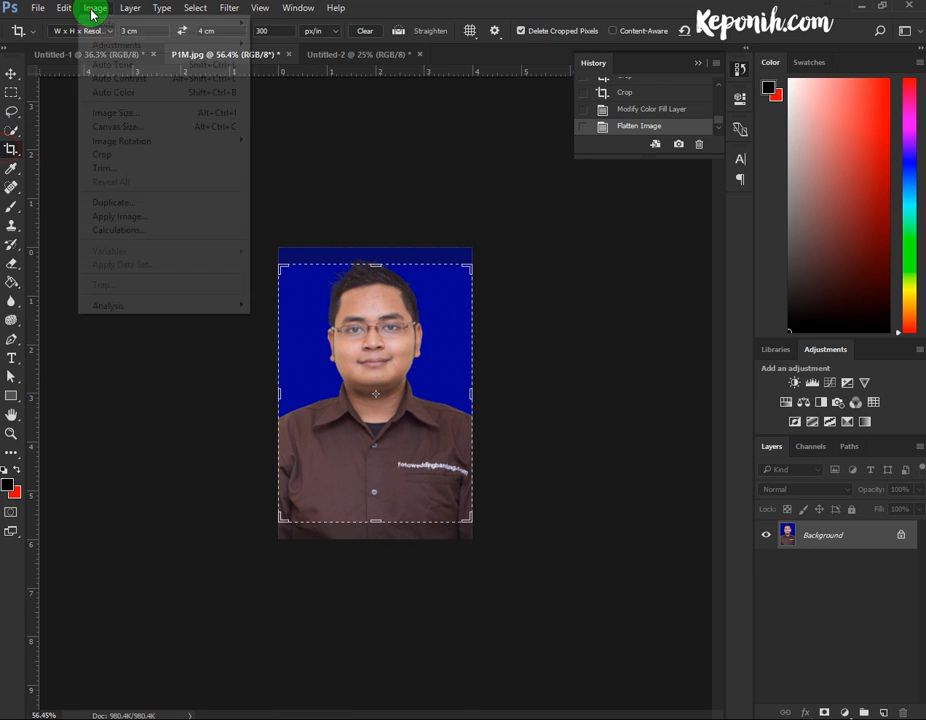
click(141, 114)
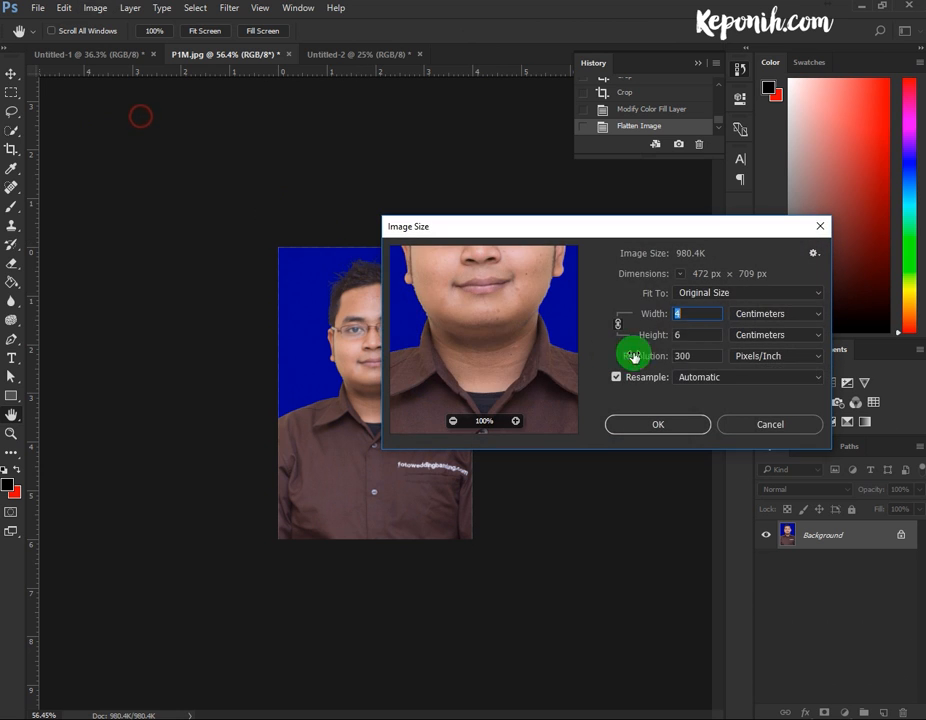
click(738, 424)
Duplicate the blue portrait's Background layer into the Untitled-2 document
right_click(833, 533)
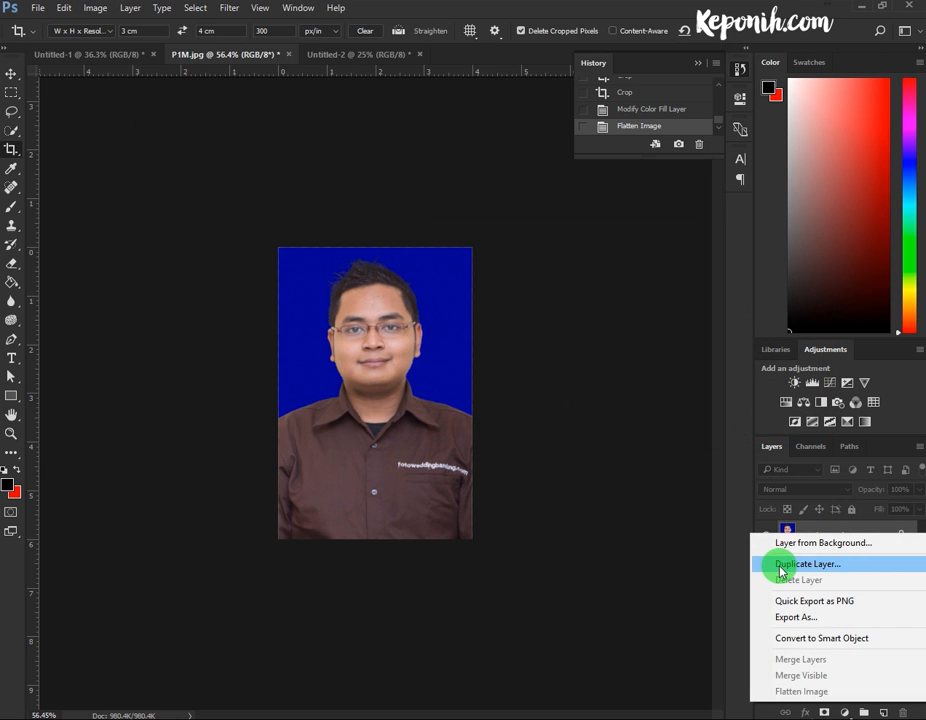
click(777, 563)
click(399, 269)
click(420, 304)
click(589, 219)
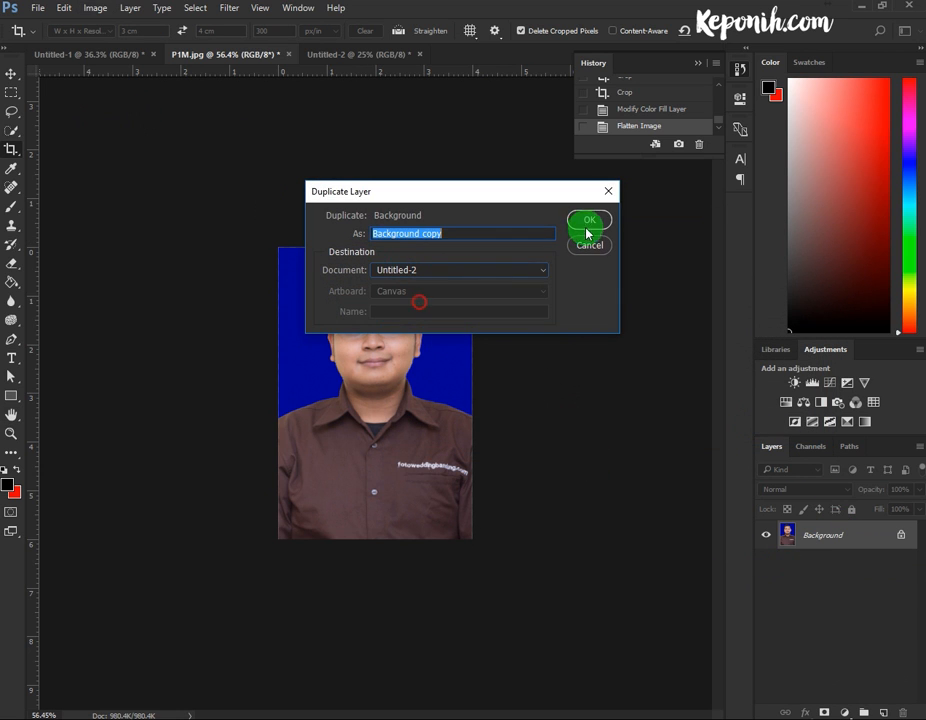
Switch to Untitled-2 and move the blue portrait to the left margin directly below the 3 x 4 row
click(335, 52)
click(386, 477)
click(20, 150)
click(11, 75)
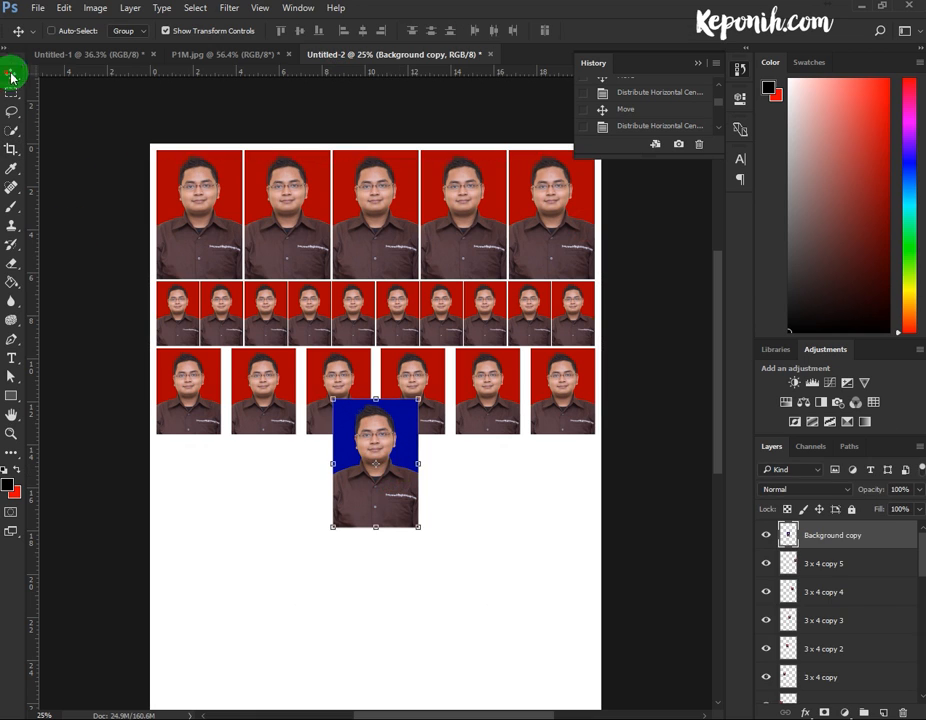
drag(384, 428, 222, 477)
Delete the blue portrait's Background copy layer from the sheet
click(873, 535)
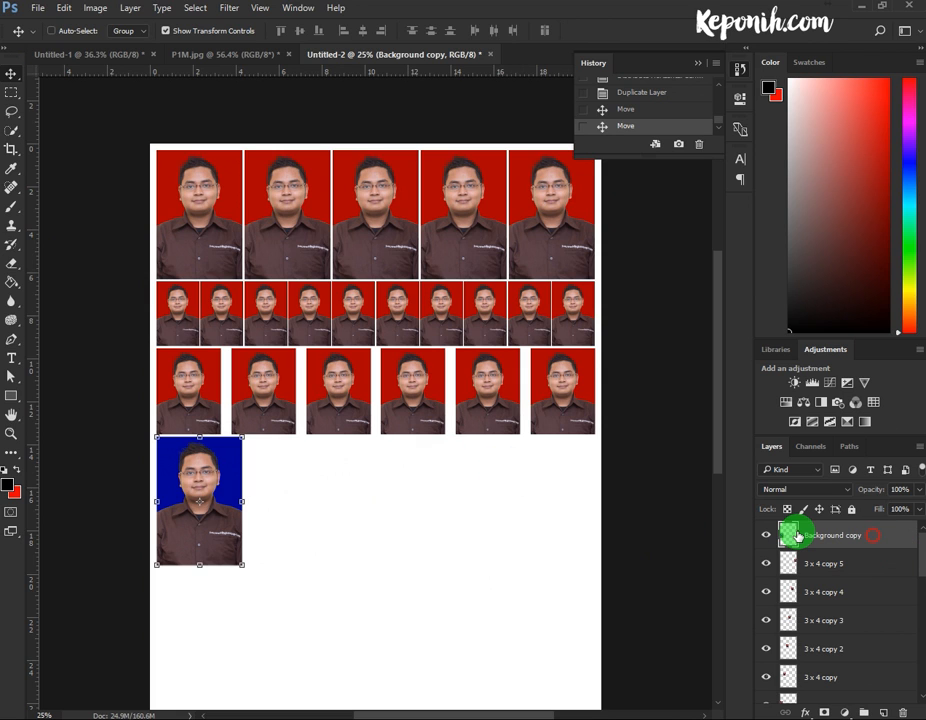
key(Delete)
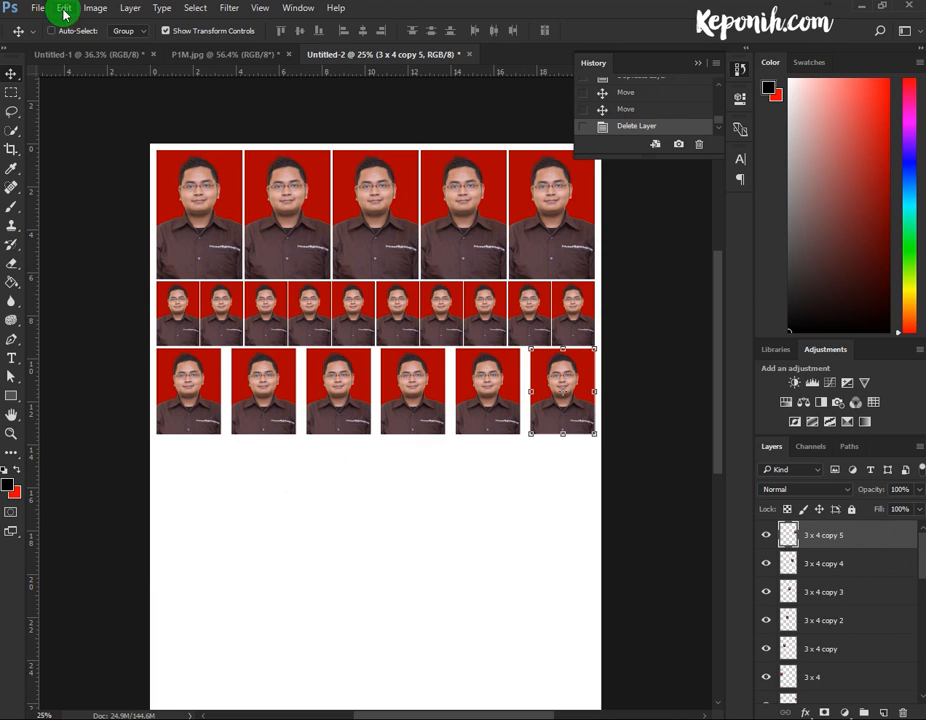
Examine the print settings for the sheet, including the printer's advanced paper size and the print position and scale, and cancel without printing
click(38, 8)
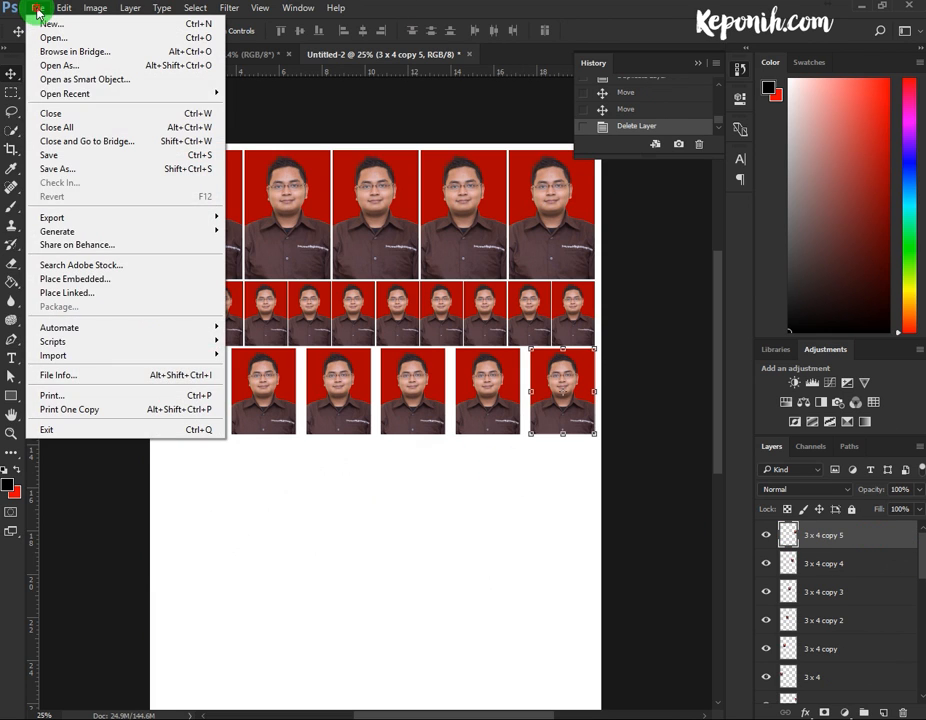
click(182, 393)
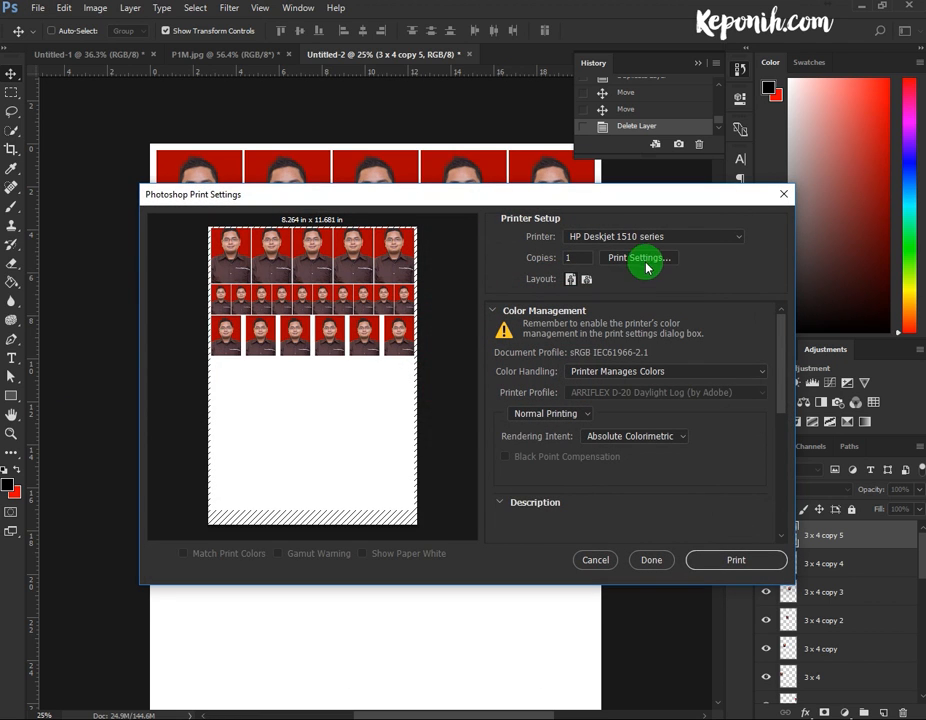
click(645, 258)
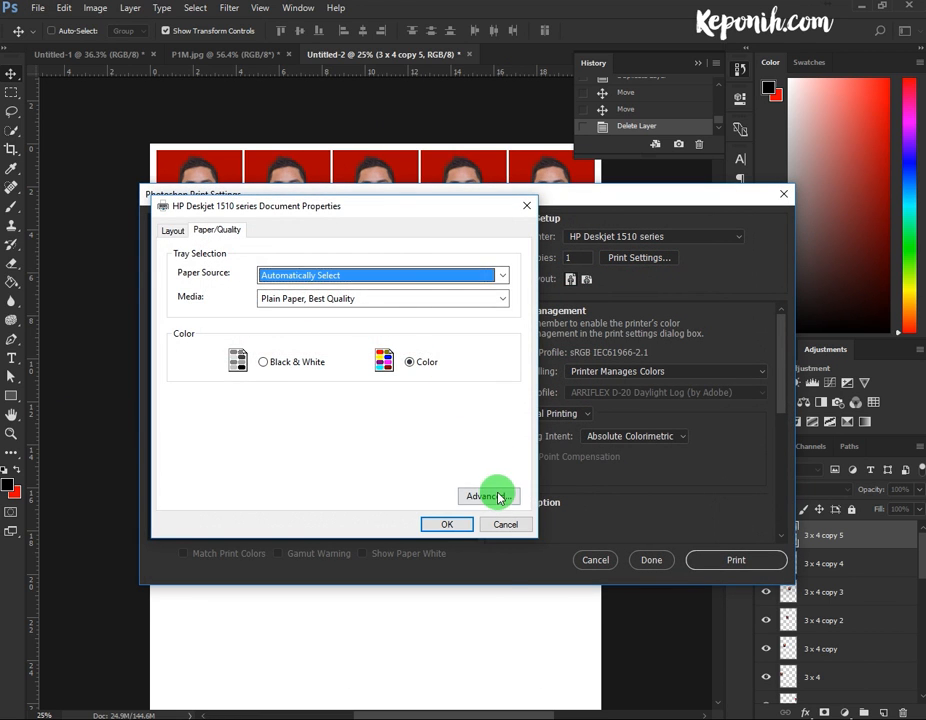
click(496, 495)
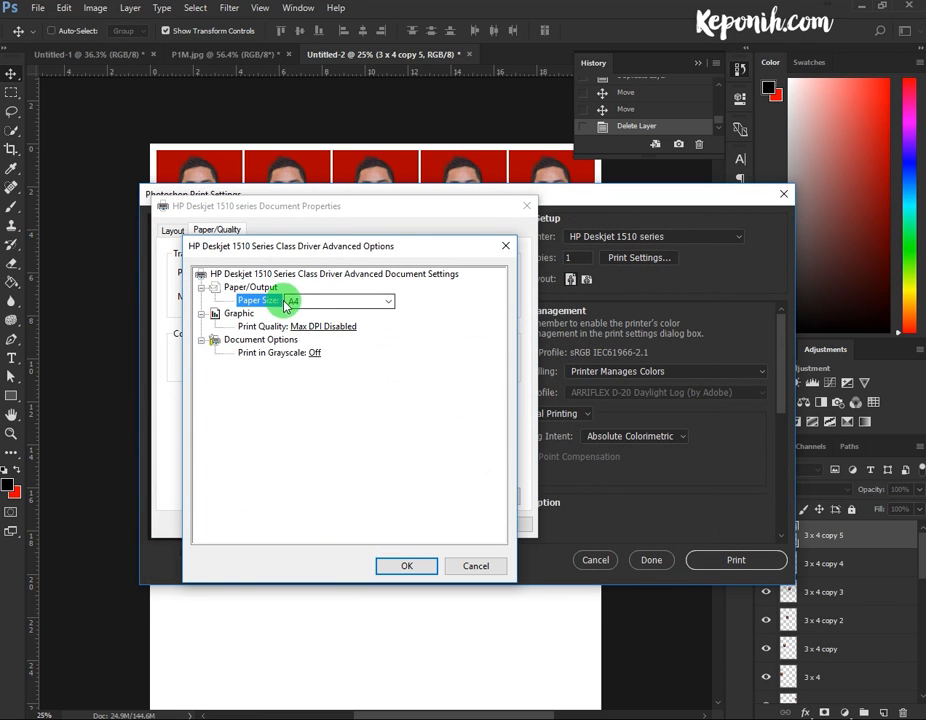
click(415, 567)
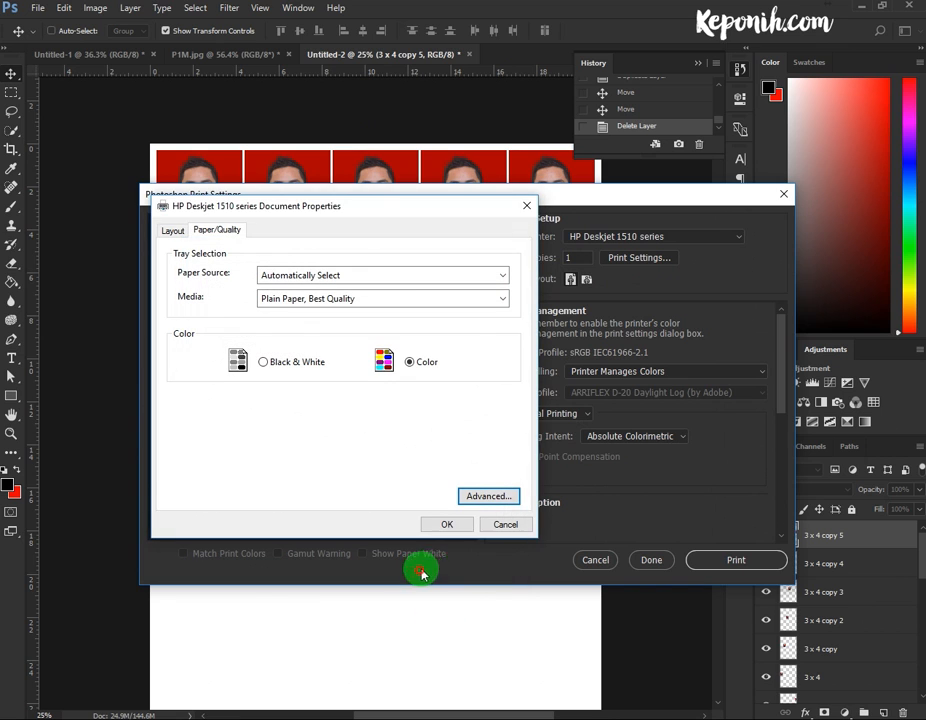
click(490, 528)
scroll(700, 447, down, 5)
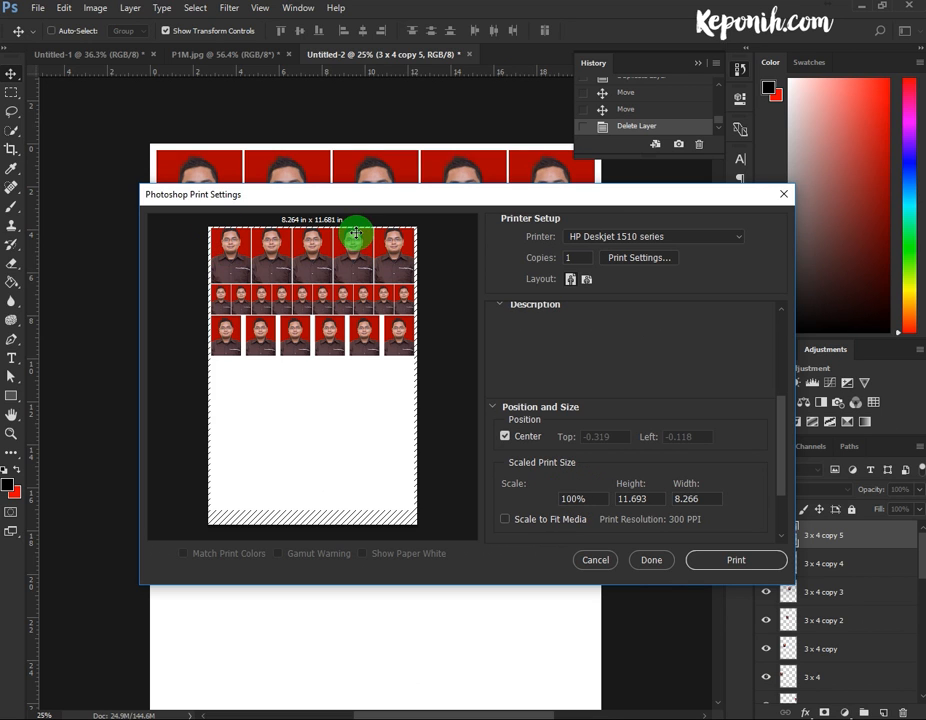
click(601, 562)
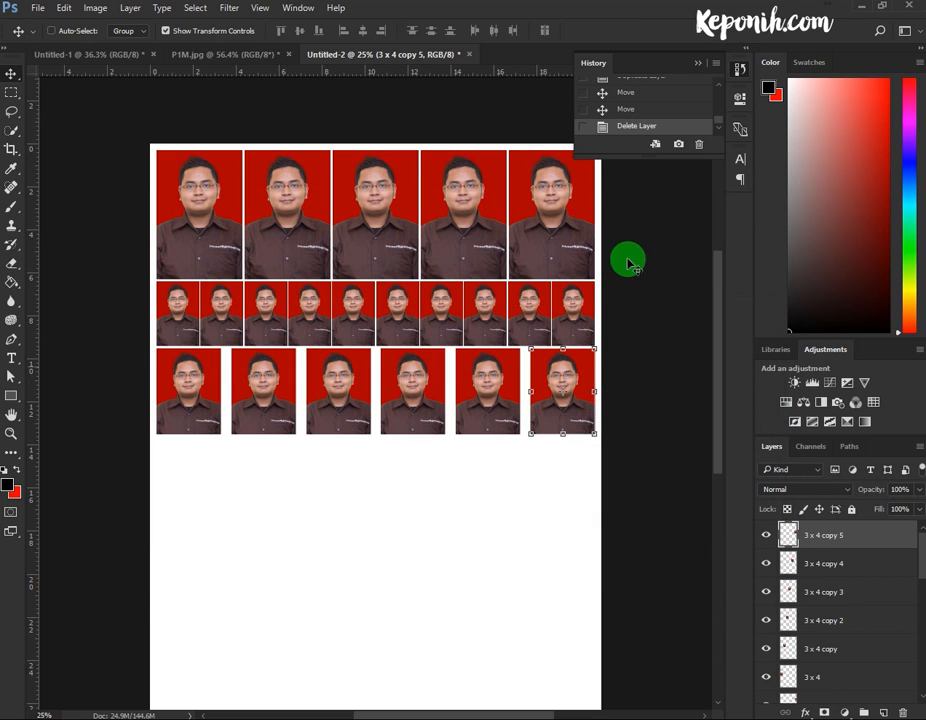
Preview the sheet's print layout with Scale to Fit Media enabled and cancel the print settings
click(38, 8)
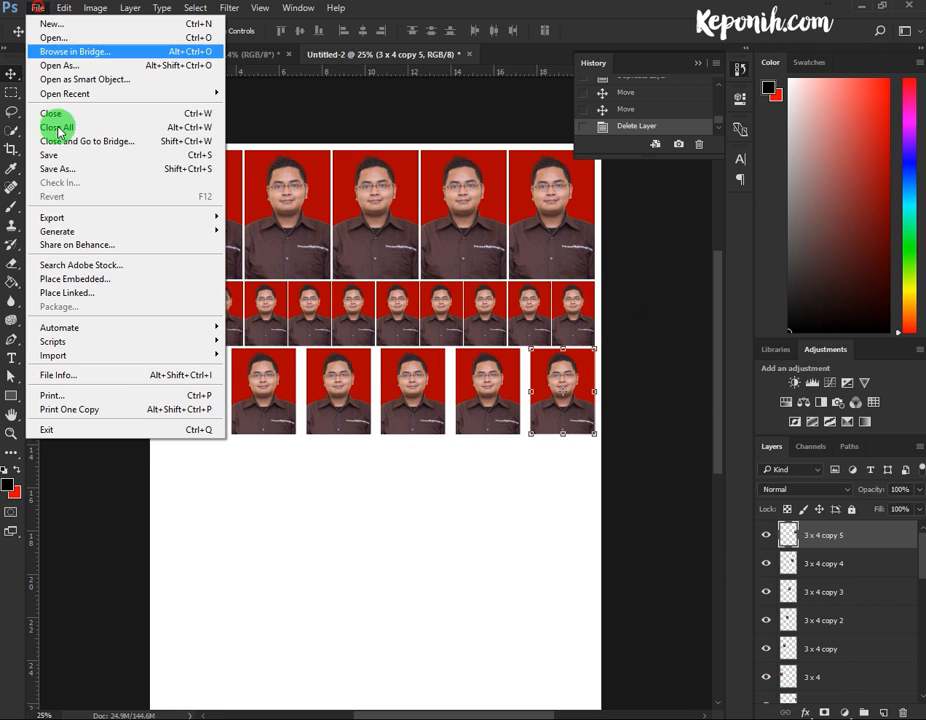
click(126, 395)
scroll(783, 440, down, 3)
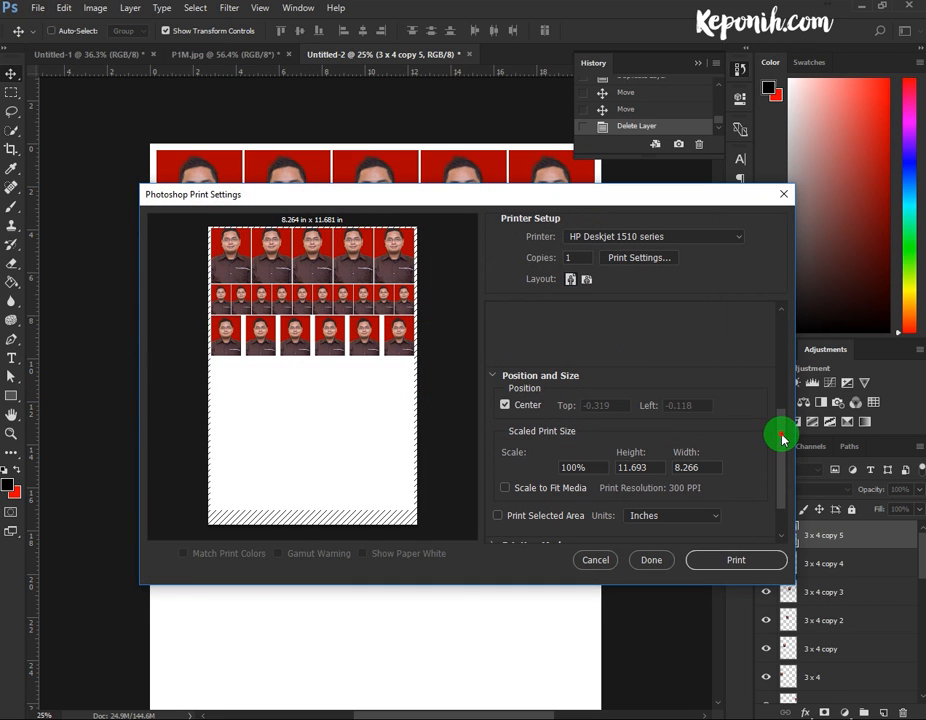
click(543, 488)
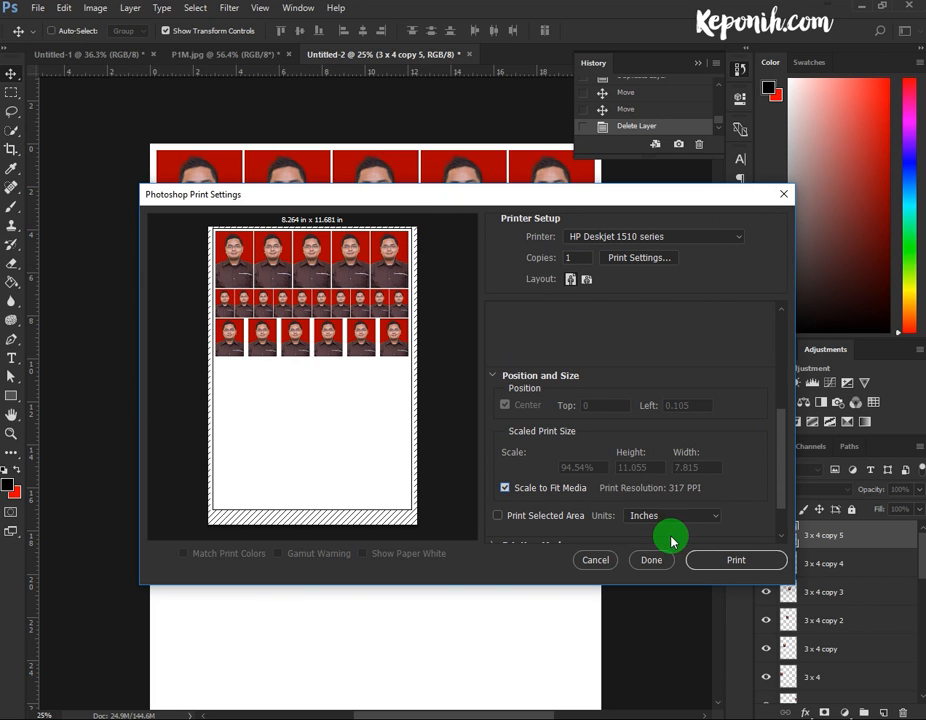
click(601, 561)
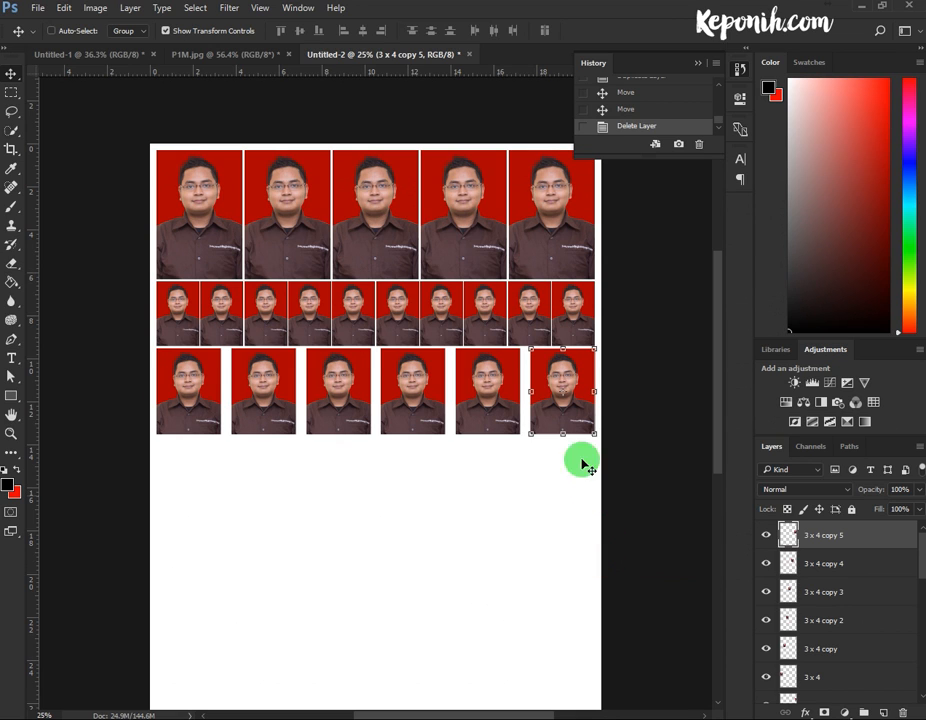
Switch to the Untitled-1 title document and collapse the History panel
click(113, 60)
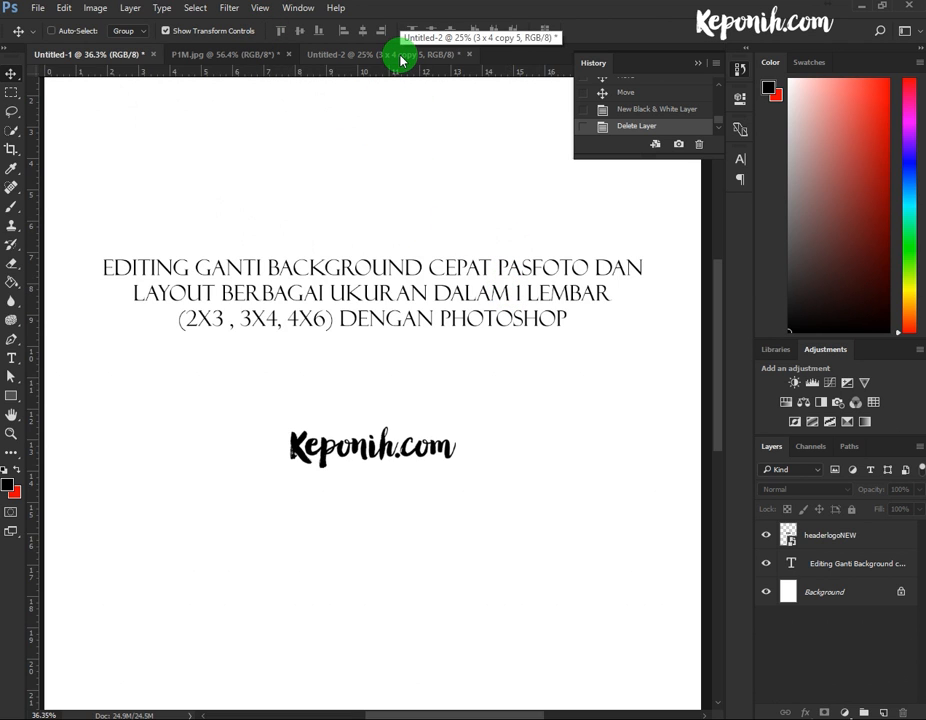
click(343, 54)
click(94, 55)
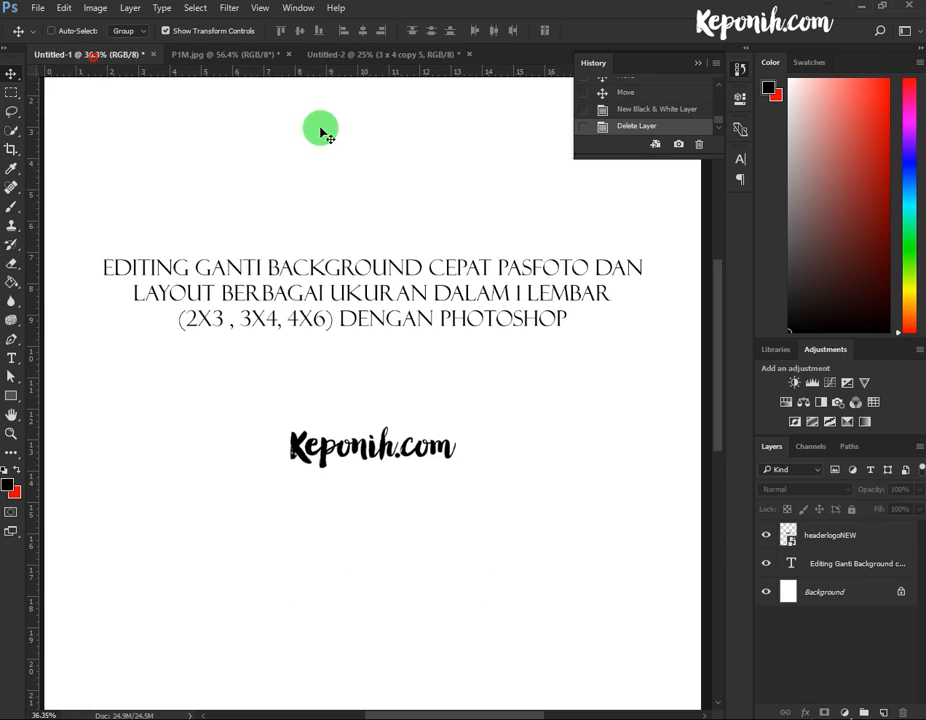
click(698, 68)
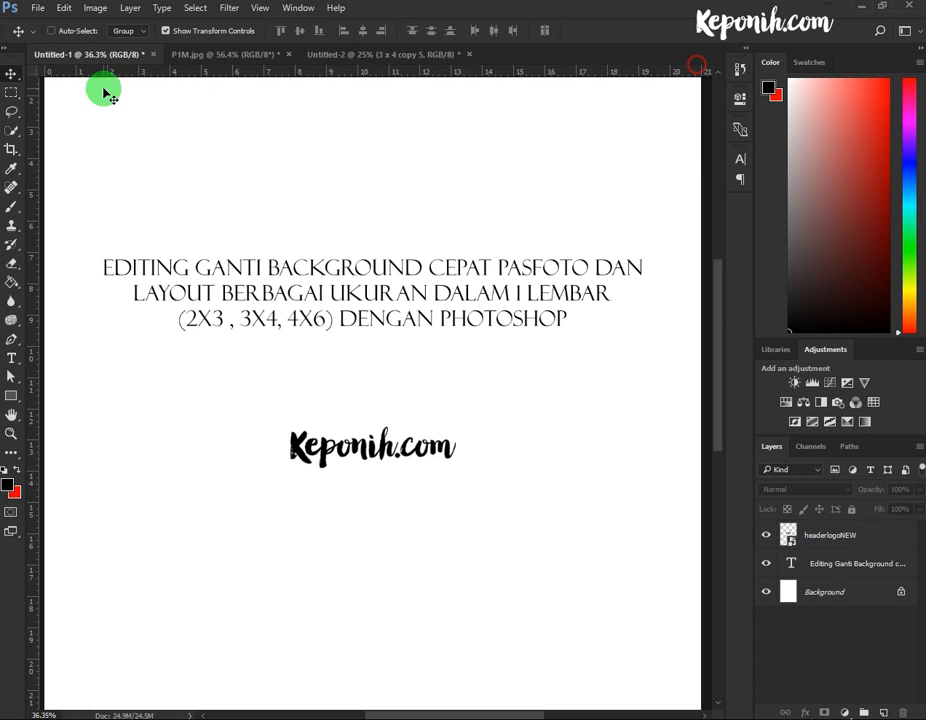
click(231, 55)
click(340, 56)
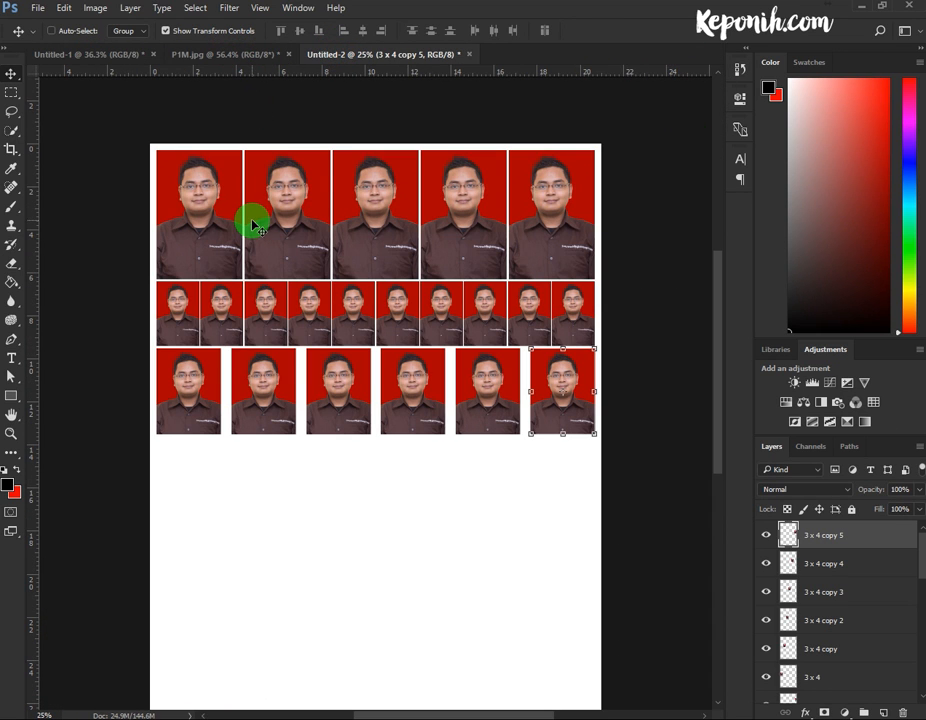
click(207, 55)
click(117, 54)
click(238, 56)
click(335, 56)
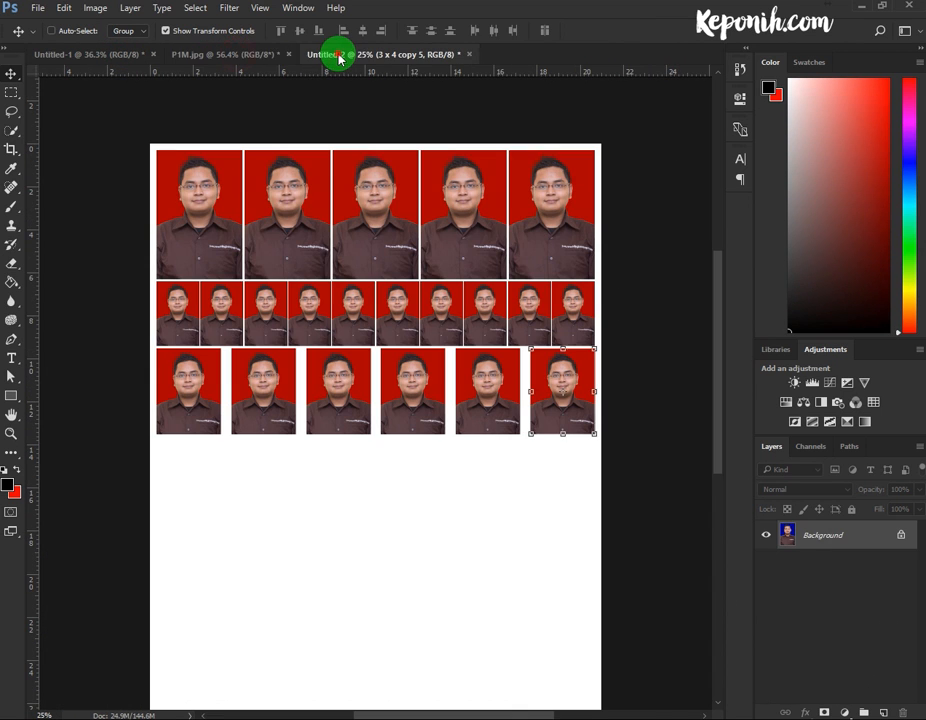
click(163, 58)
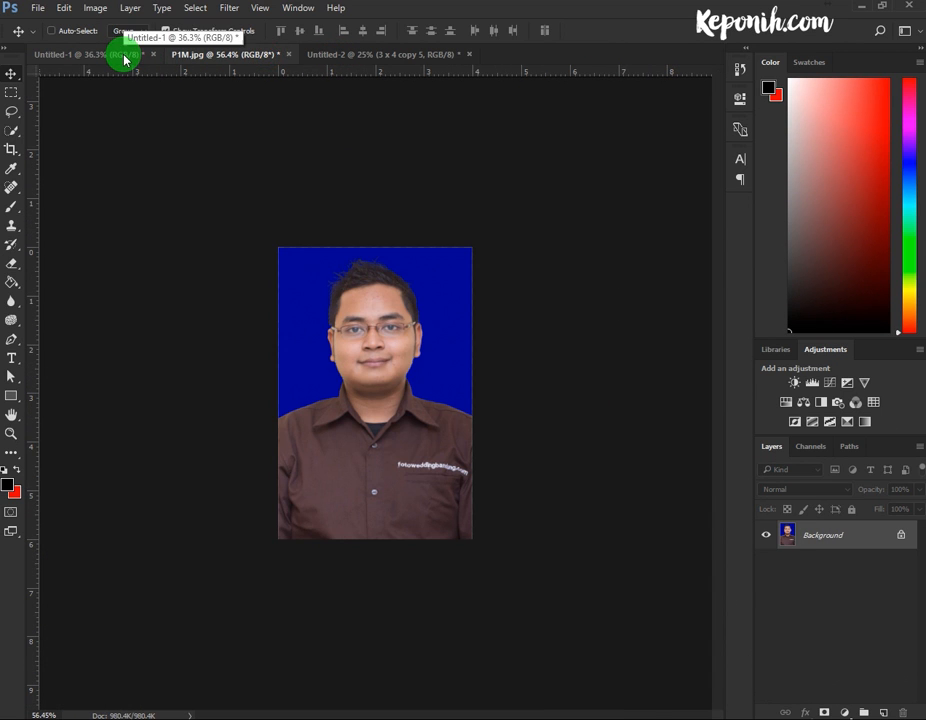
click(124, 58)
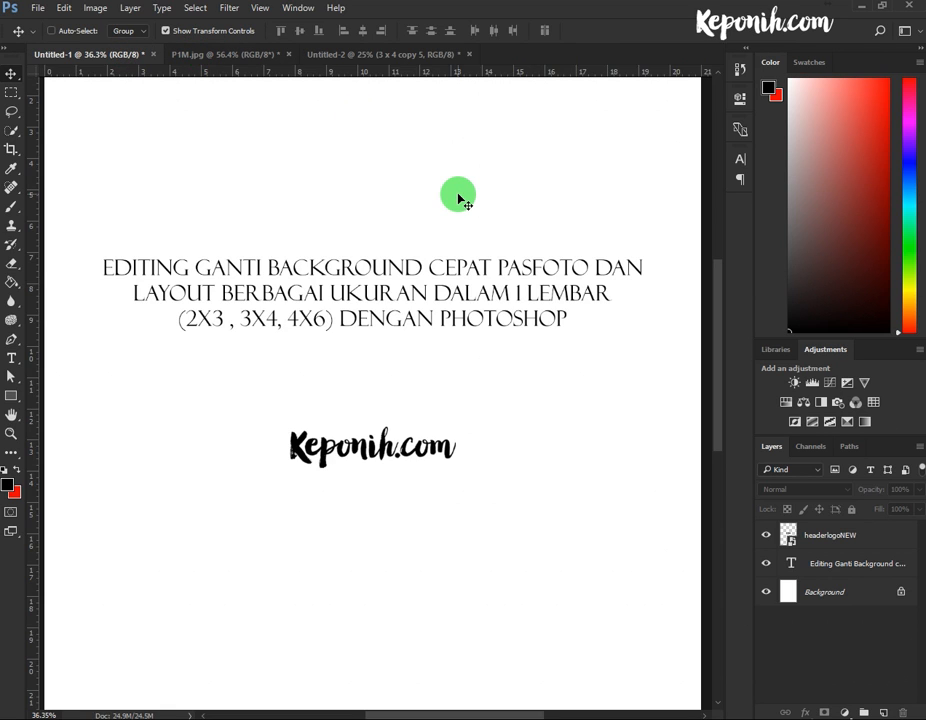
click(240, 54)
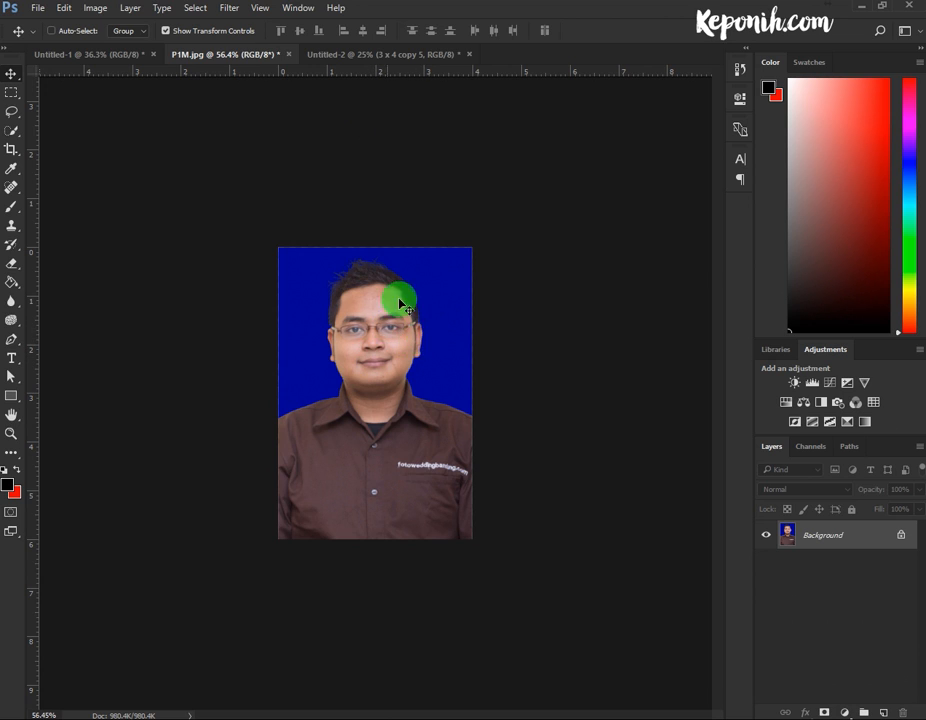
click(384, 53)
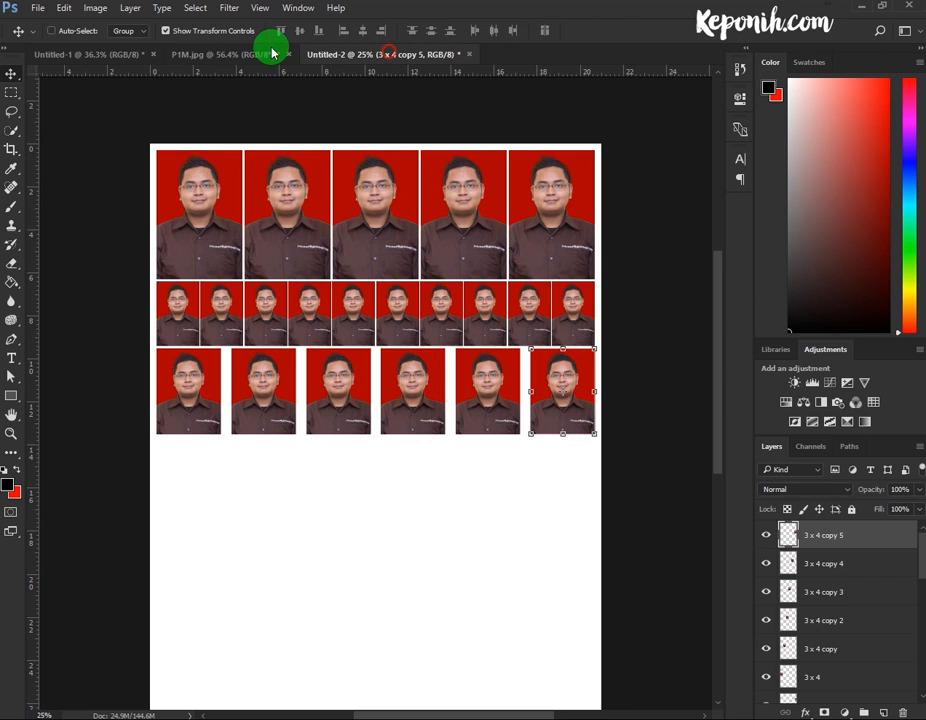
click(125, 54)
click(344, 53)
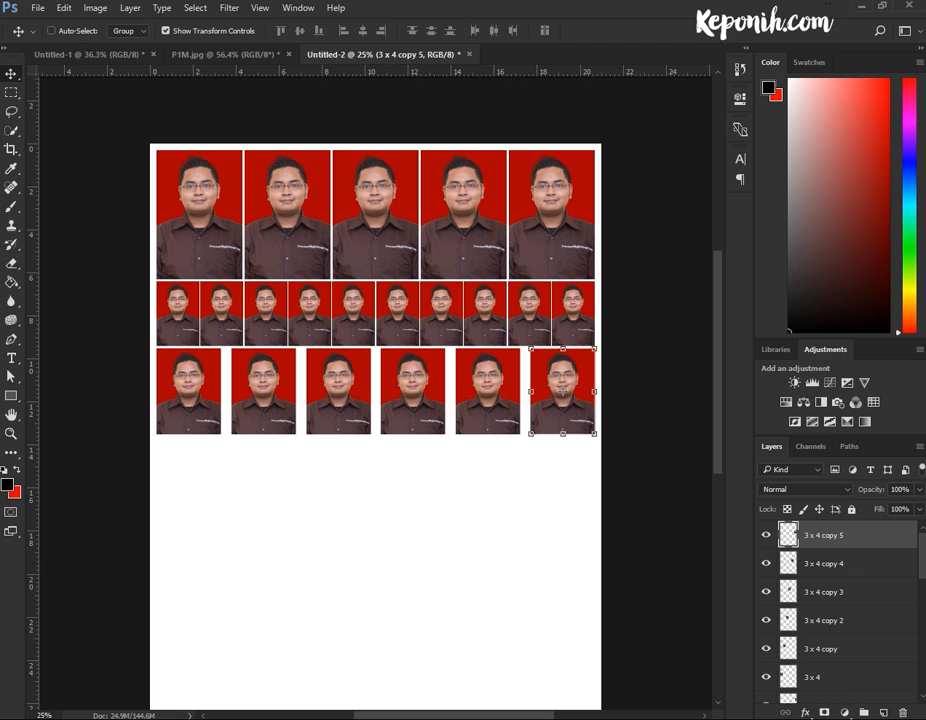